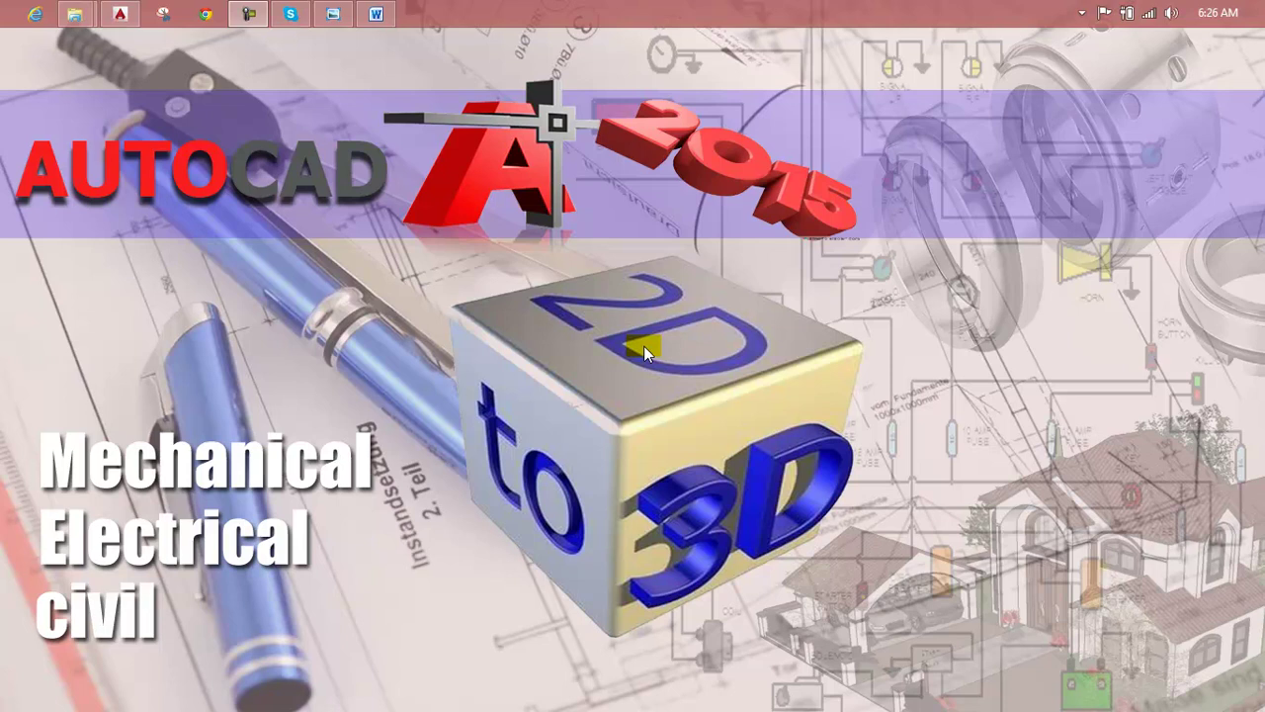
Restore the Lesson 115 Word document introducing Mechanical Practical No 14
{"action": "left_click", "coordinate": [376, 14]}
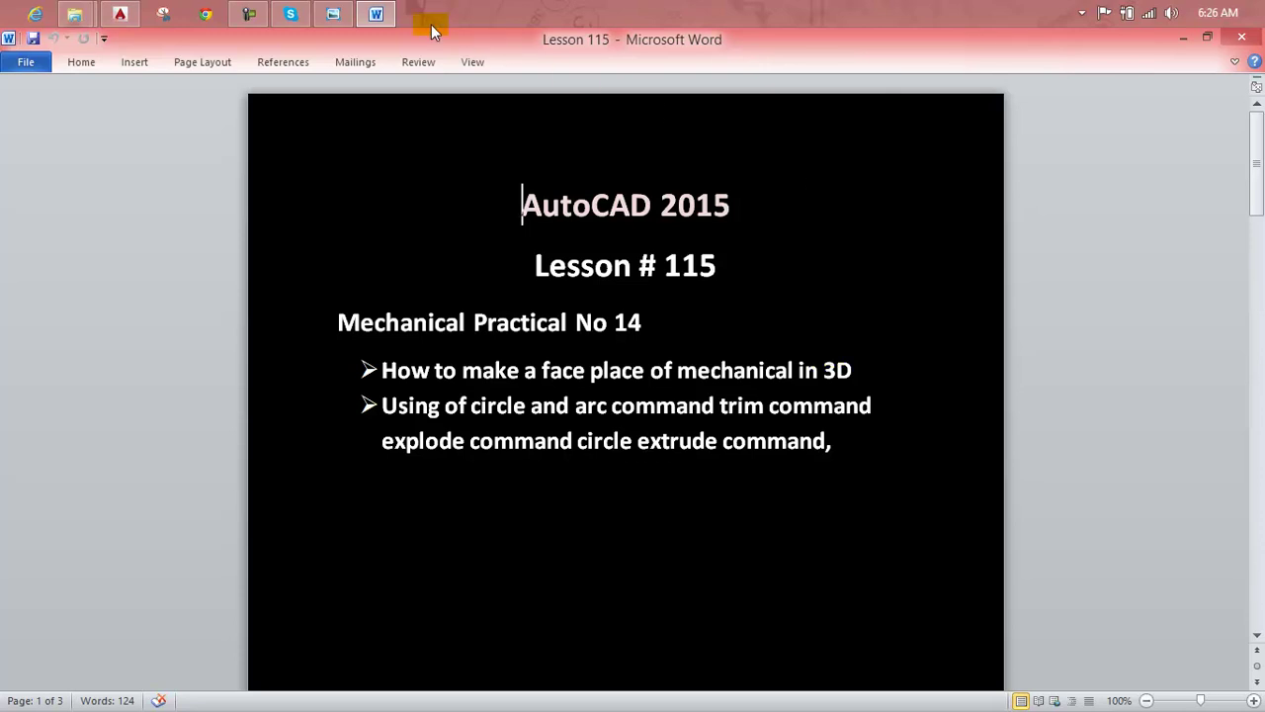
{"action": "left_click", "coordinate": [334, 14]}
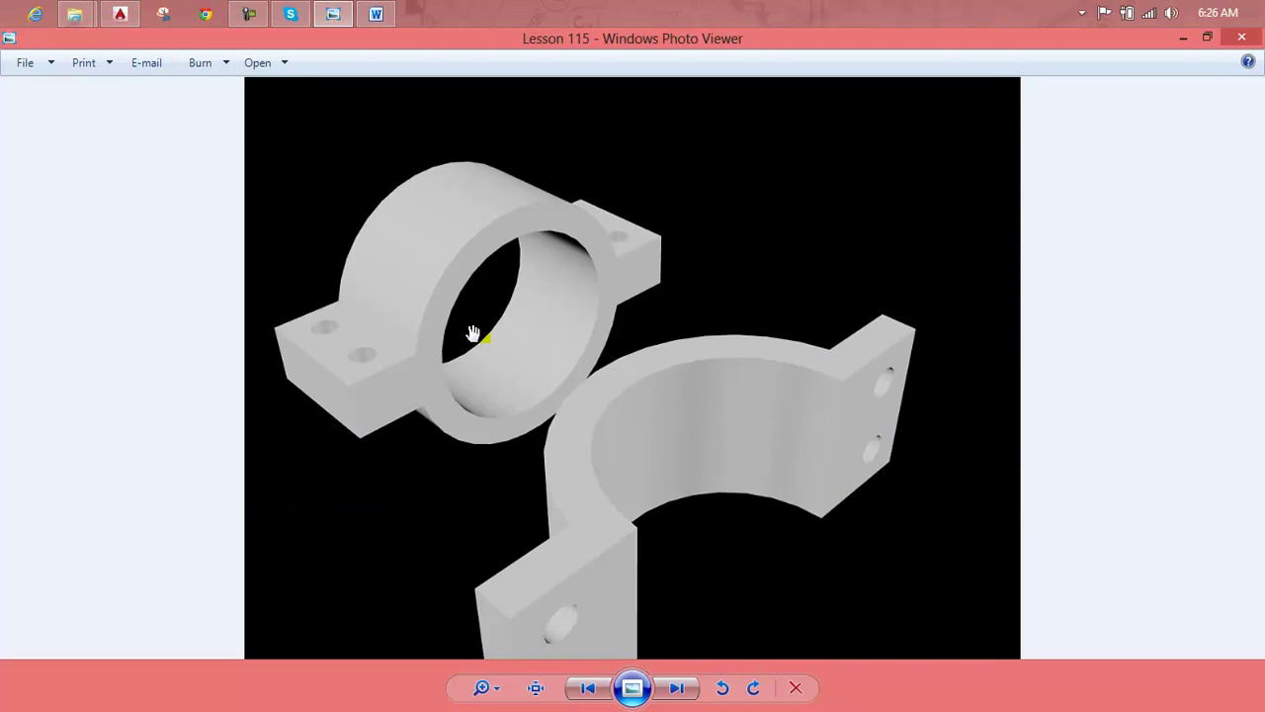
{"action": "scroll", "coordinate": [472, 333], "scroll_direction": "up", "scroll_amount": 1}
{"action": "scroll", "coordinate": [523, 339], "scroll_direction": "up", "scroll_amount": 1}
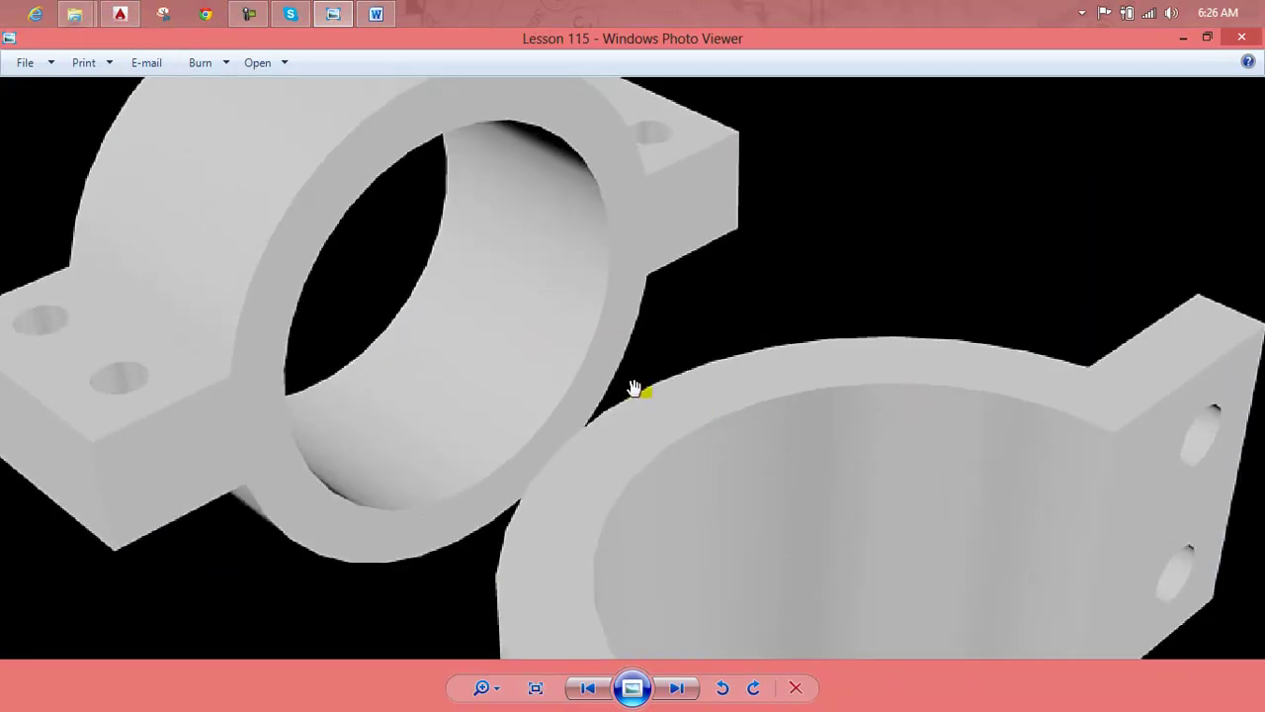
{"action": "scroll", "coordinate": [1153, 424], "scroll_direction": "up", "scroll_amount": 1}
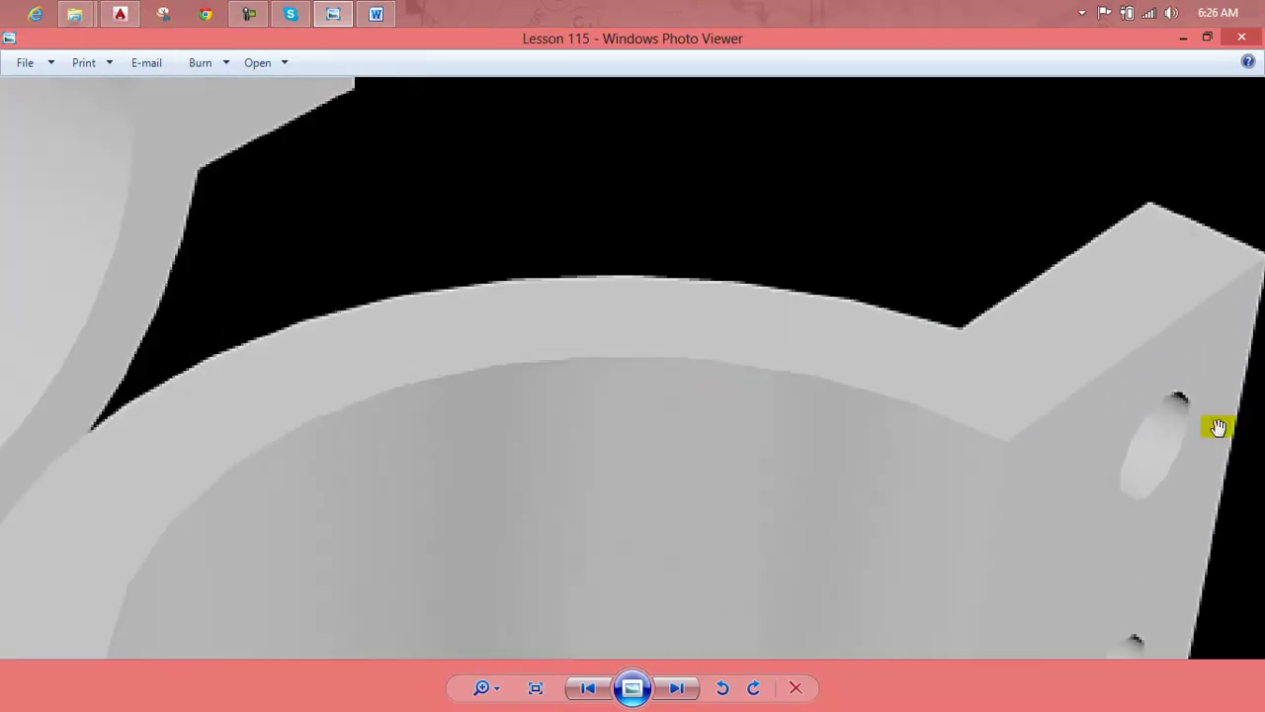
{"action": "scroll", "coordinate": [1167, 429], "scroll_direction": "down", "scroll_amount": 2}
{"action": "scroll", "coordinate": [884, 404], "scroll_direction": "down", "scroll_amount": 1}
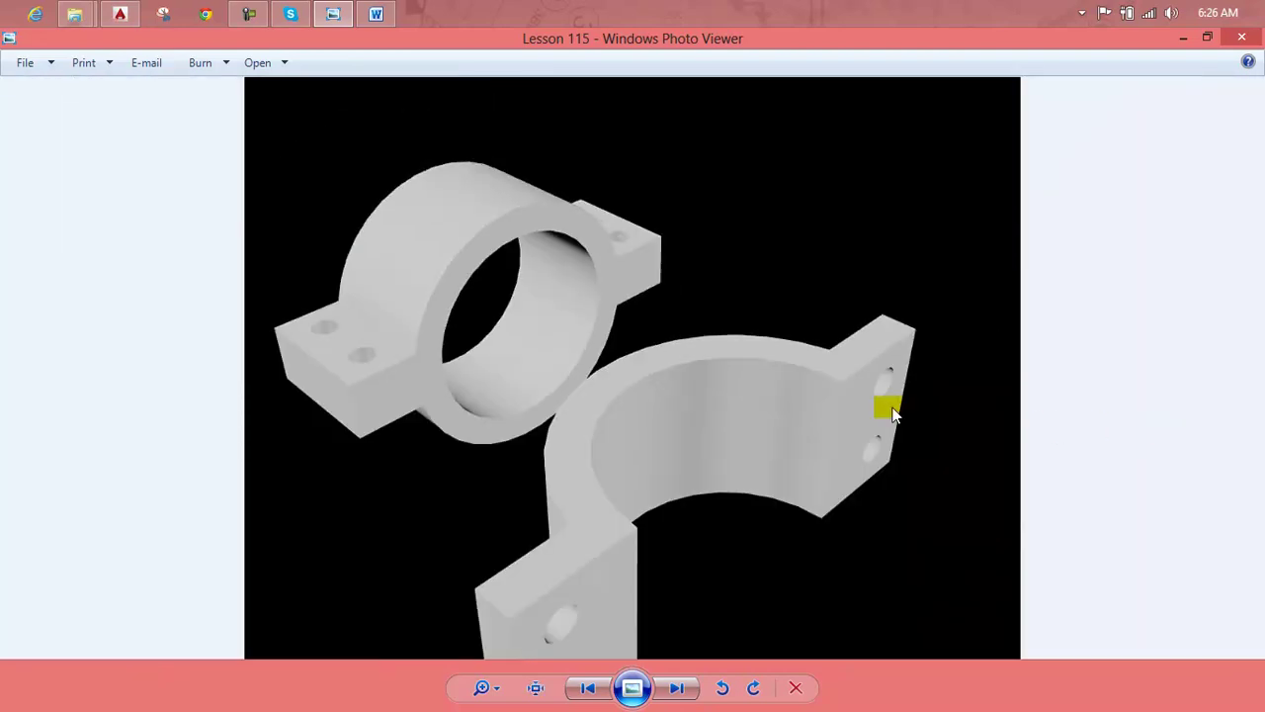
{"action": "left_click", "coordinate": [1242, 37]}
{"action": "mouse_move", "coordinate": [119, 14]}
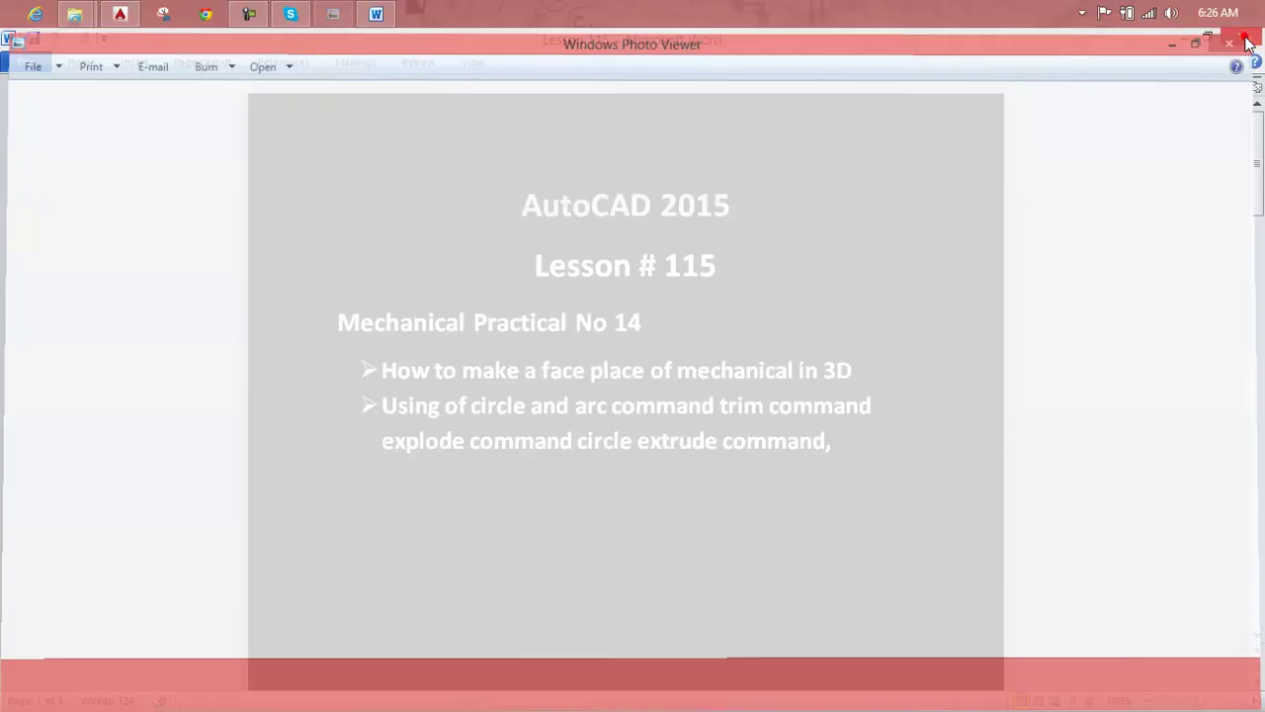
Open the Lesson 115 clamp drawing from Recent Documents and orbit the model
{"action": "left_click", "coordinate": [118, 9]}
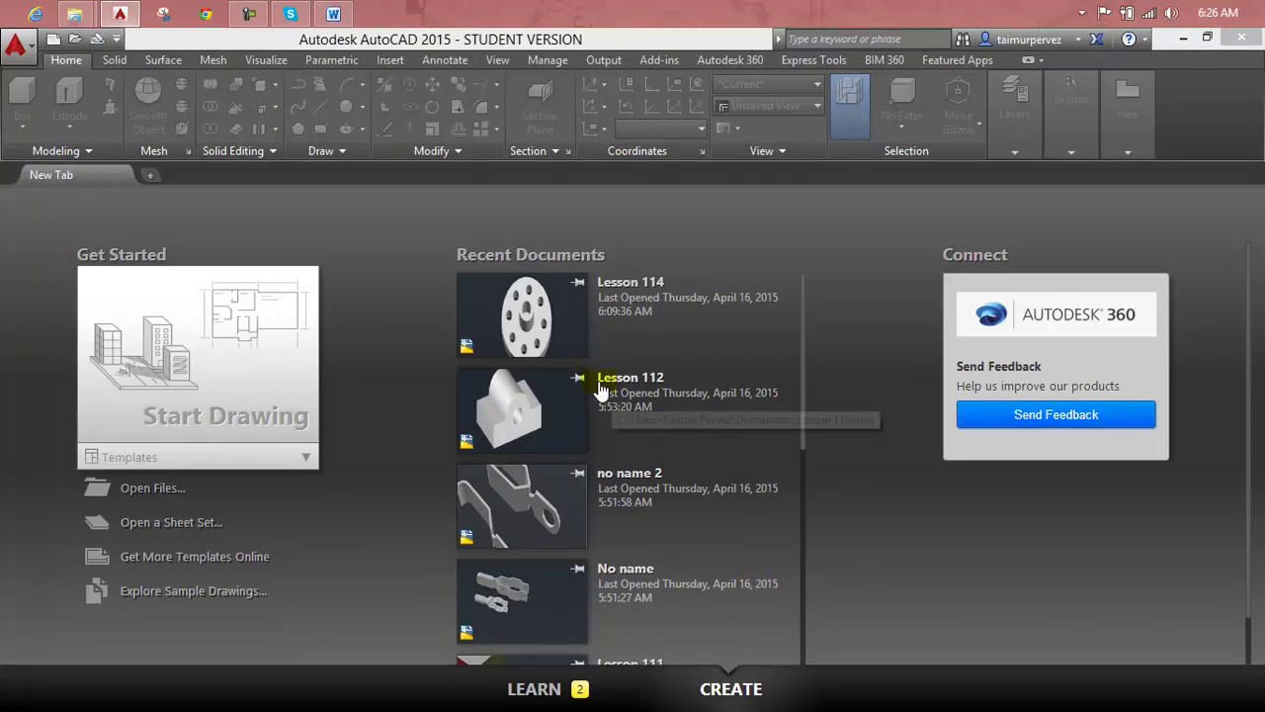
{"action": "scroll", "coordinate": [593, 464], "scroll_direction": "down", "scroll_amount": 1}
{"action": "scroll", "coordinate": [593, 465], "scroll_direction": "down", "scroll_amount": 1}
{"action": "scroll", "coordinate": [593, 464], "scroll_direction": "down", "scroll_amount": 1}
{"action": "scroll", "coordinate": [593, 465], "scroll_direction": "down", "scroll_amount": 1}
{"action": "scroll", "coordinate": [594, 465], "scroll_direction": "down", "scroll_amount": 1}
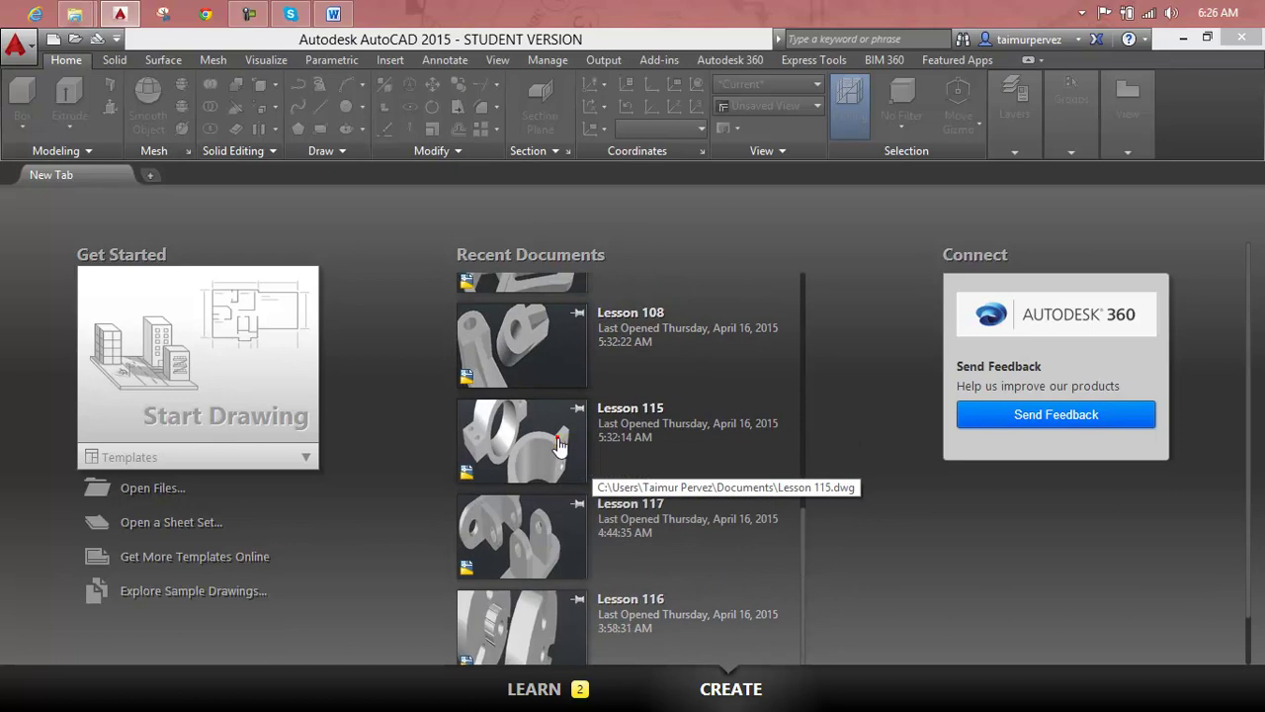
{"action": "left_click", "coordinate": [620, 512]}
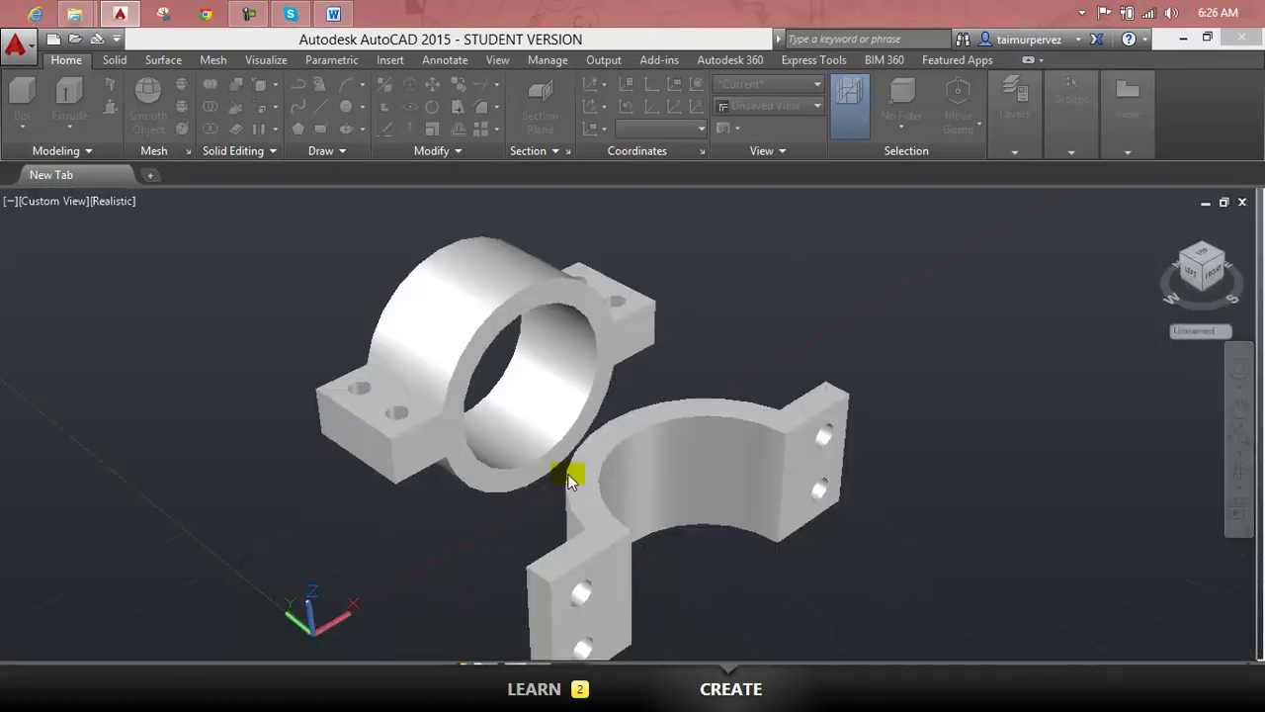
{"action": "scroll", "coordinate": [554, 425], "scroll_direction": "up", "scroll_amount": 2}
{"action": "scroll", "coordinate": [555, 425], "scroll_direction": "up", "scroll_amount": 2}
{"action": "scroll", "coordinate": [555, 425], "scroll_direction": "down", "scroll_amount": 2}
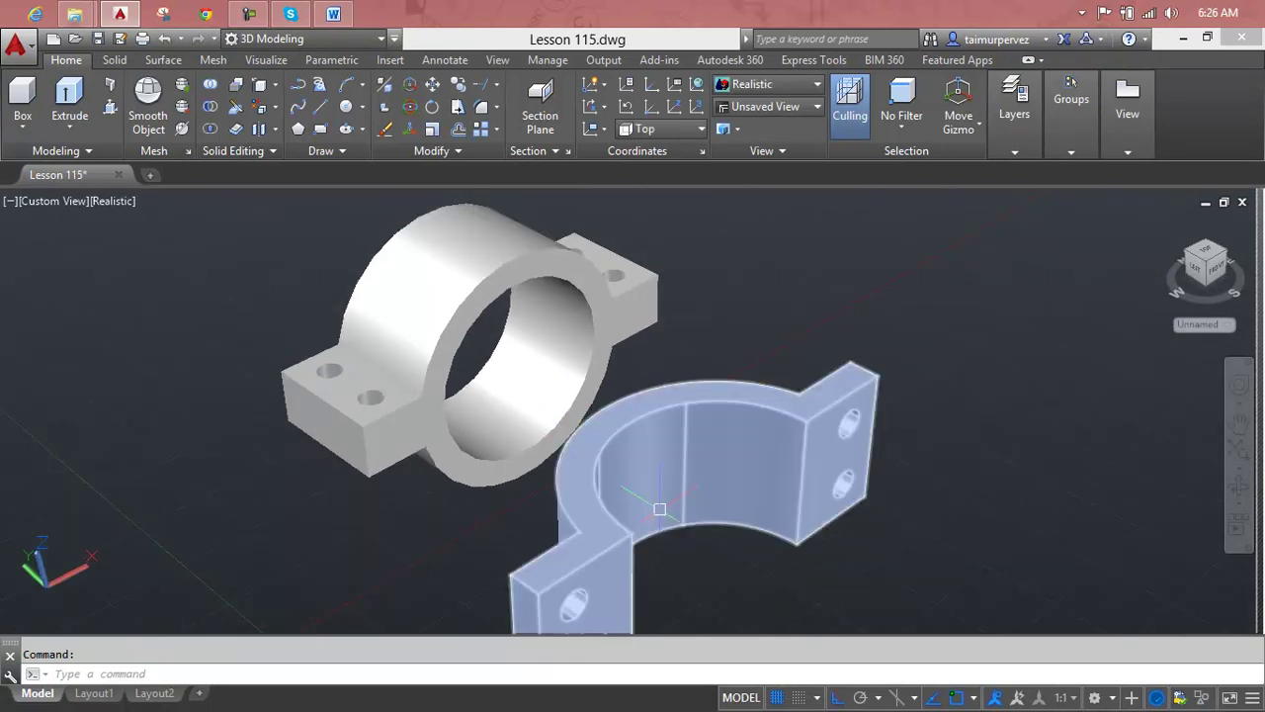
{"action": "mouse_move", "coordinate": [659, 509]}
{"action": "middle_mouse_down", "text": "shift"}
{"action": "mouse_move", "coordinate": [619, 476]}
{"action": "mouse_move", "coordinate": [534, 478]}
{"action": "mouse_move", "coordinate": [562, 455]}
{"action": "mouse_move", "coordinate": [556, 491]}
{"action": "mouse_move", "coordinate": [647, 537]}
{"action": "middle_mouse_up", "text": "shift"}
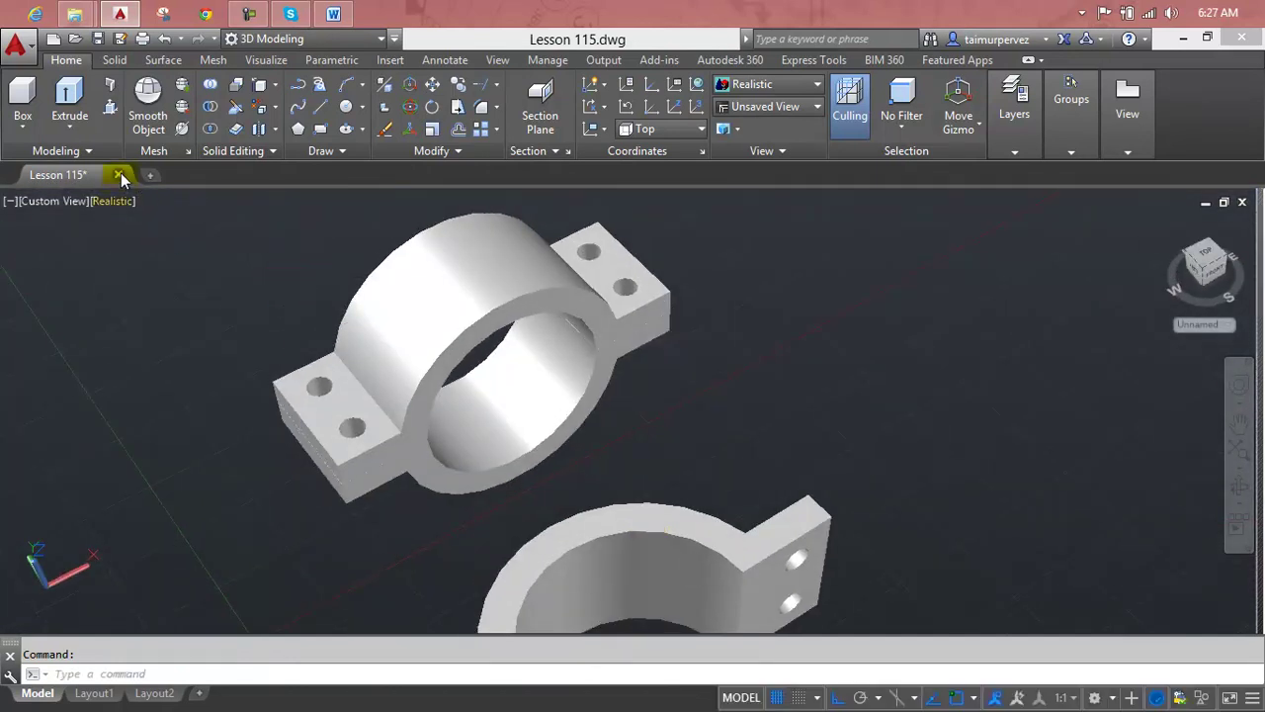
Close Lesson 115 saving its changes and start a new blank Drawing8
{"action": "left_click", "coordinate": [638, 418]}
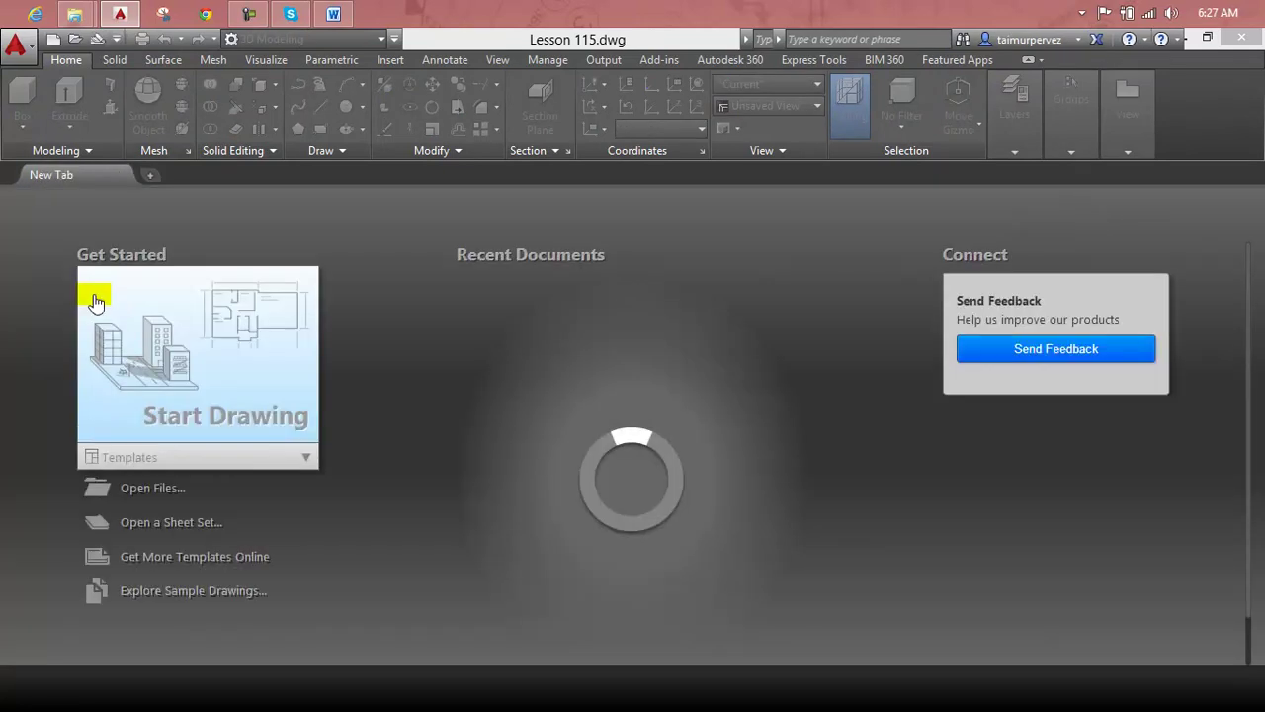
{"action": "left_click", "coordinate": [136, 310]}
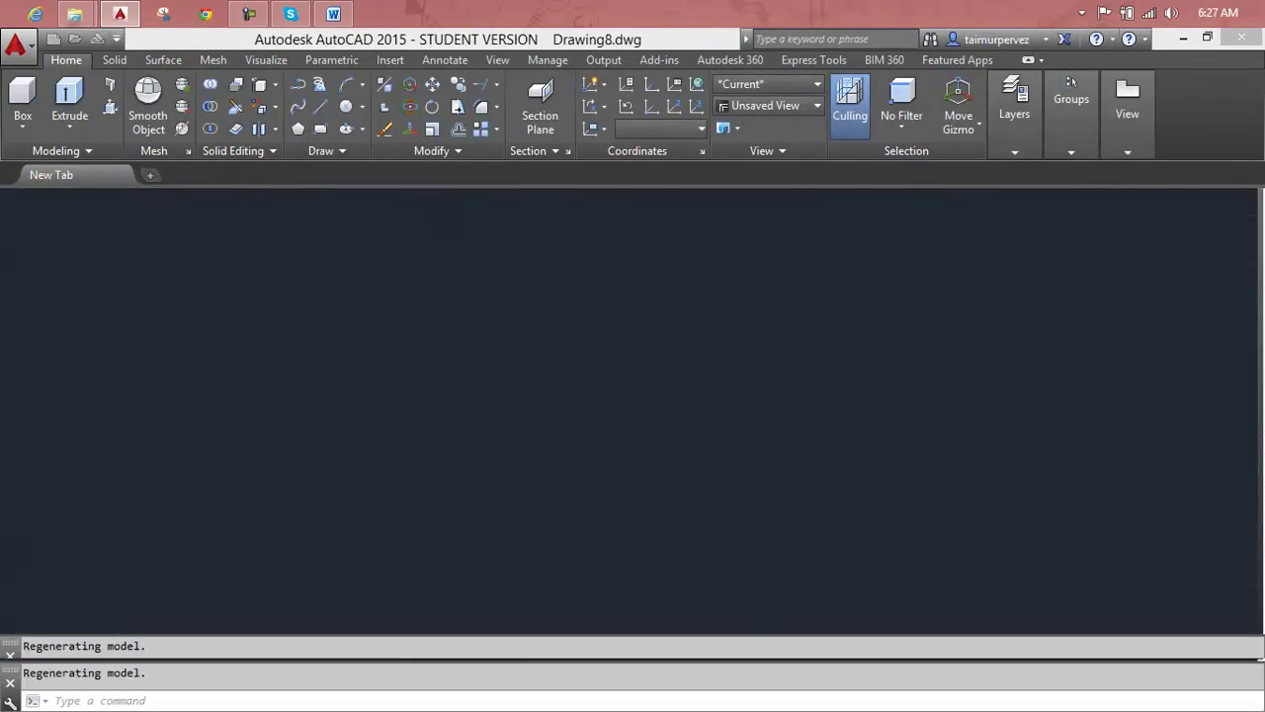
{"action": "key", "text": "Escape"}
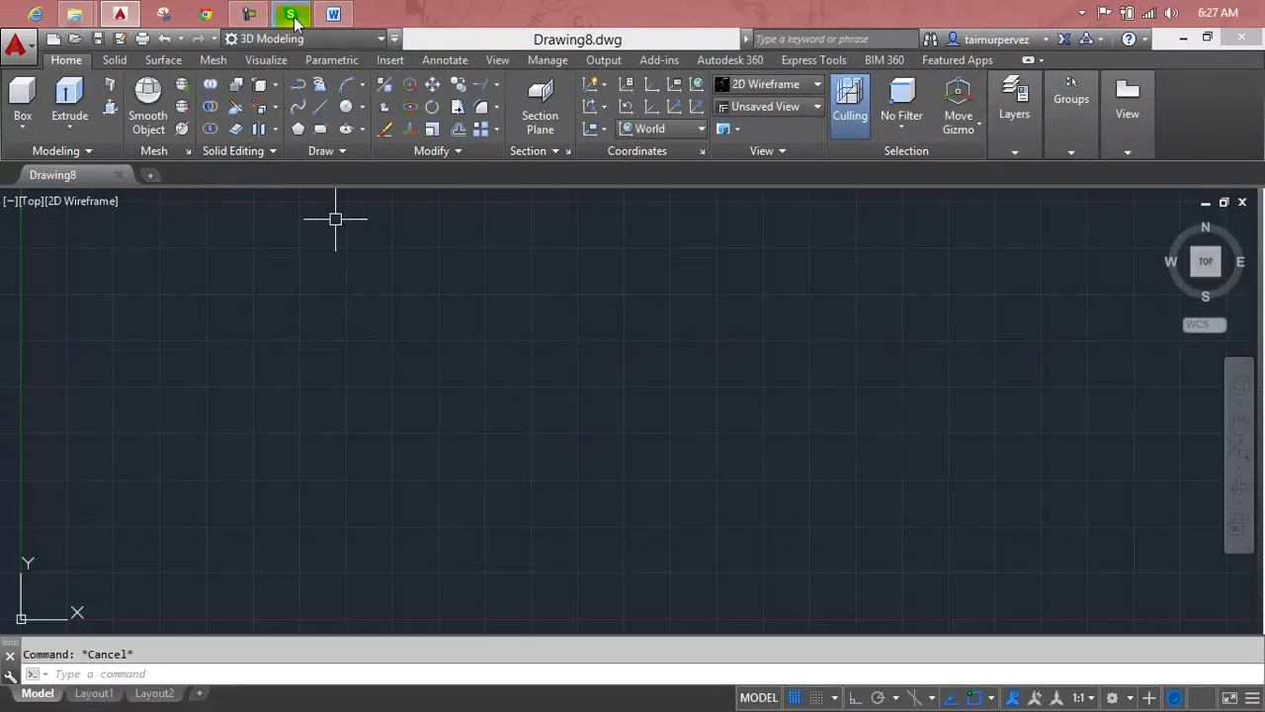
Open the Lesson 115 image from the Practical work folder in Windows Photo Viewer
{"action": "mouse_move", "coordinate": [75, 14]}
{"action": "left_click", "coordinate": [120, 109]}
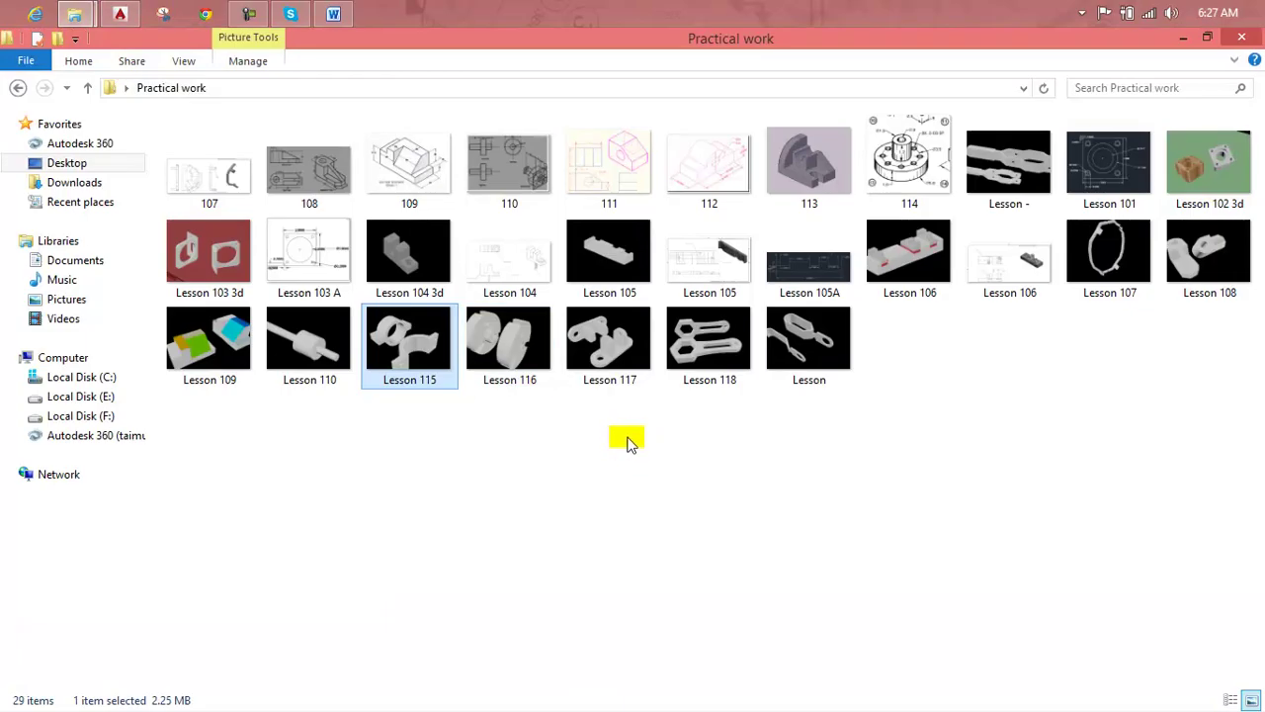
{"action": "right_click", "coordinate": [419, 346]}
{"action": "mouse_move", "coordinate": [475, 421]}
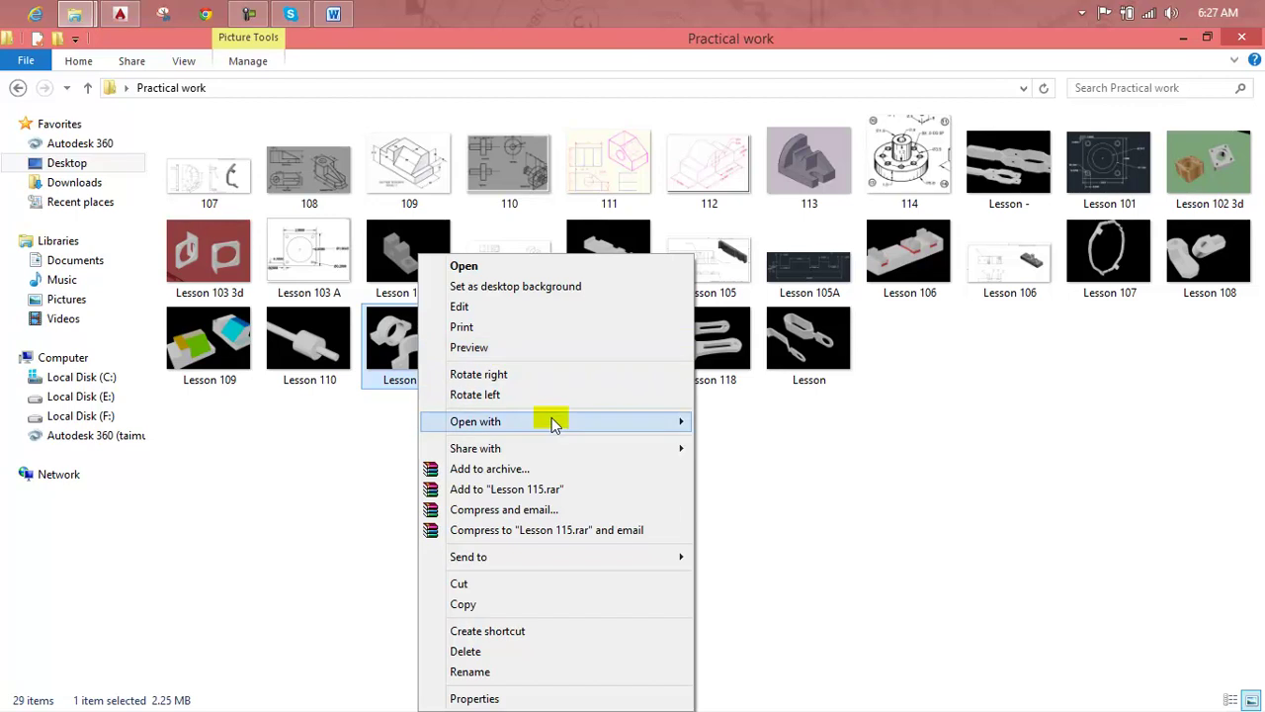
{"action": "left_click", "coordinate": [722, 483]}
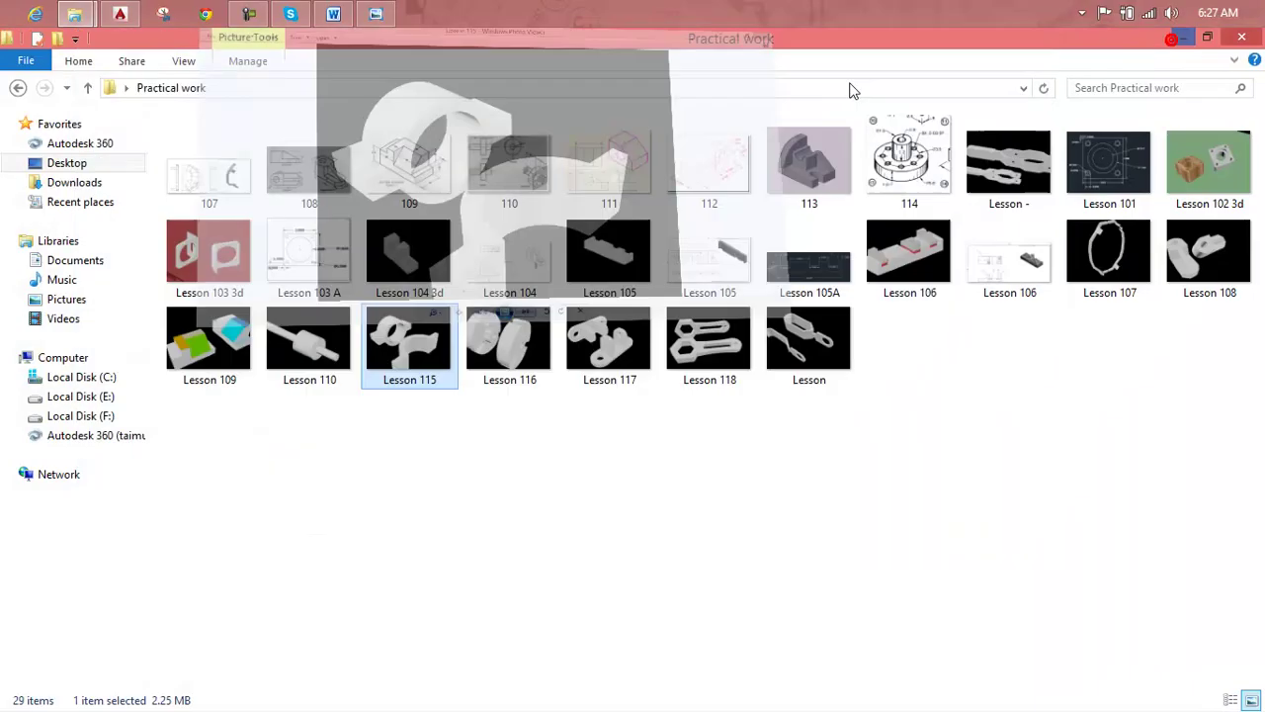
Minimise the reference image and return to the blank AutoCAD drawing
{"action": "left_click", "coordinate": [1183, 37]}
{"action": "left_click", "coordinate": [119, 13]}
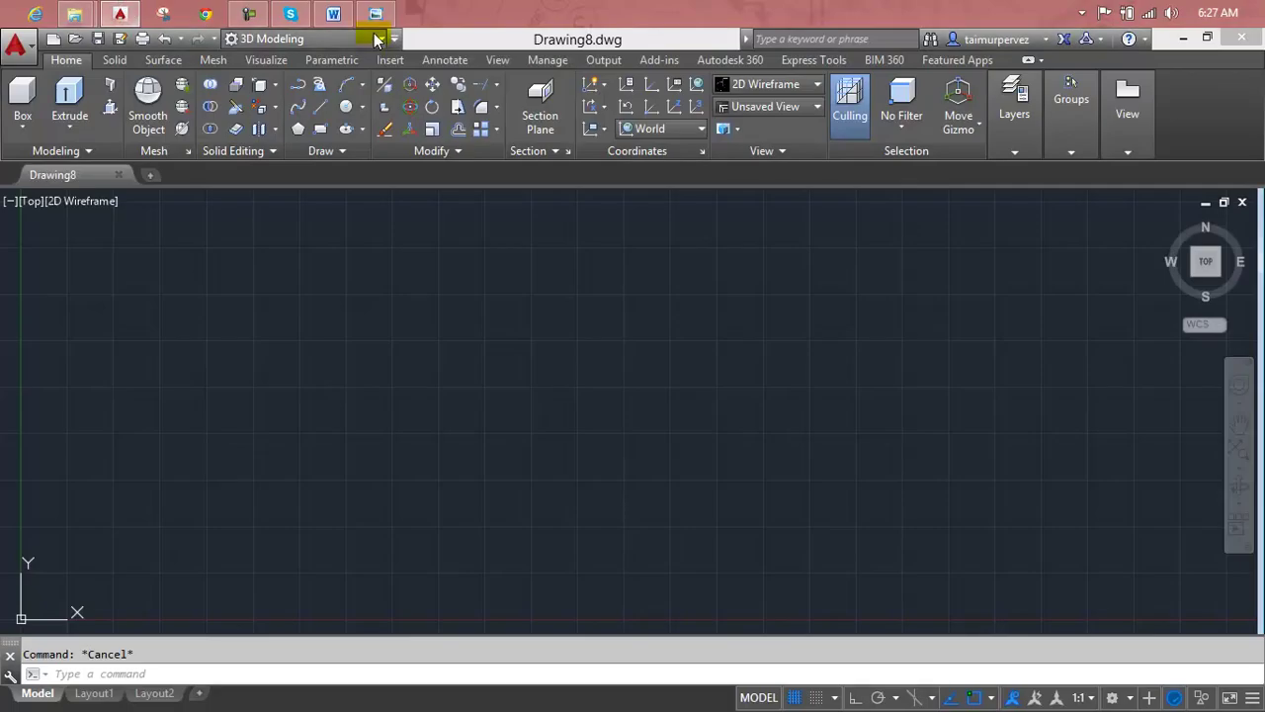
{"action": "left_click", "coordinate": [375, 15]}
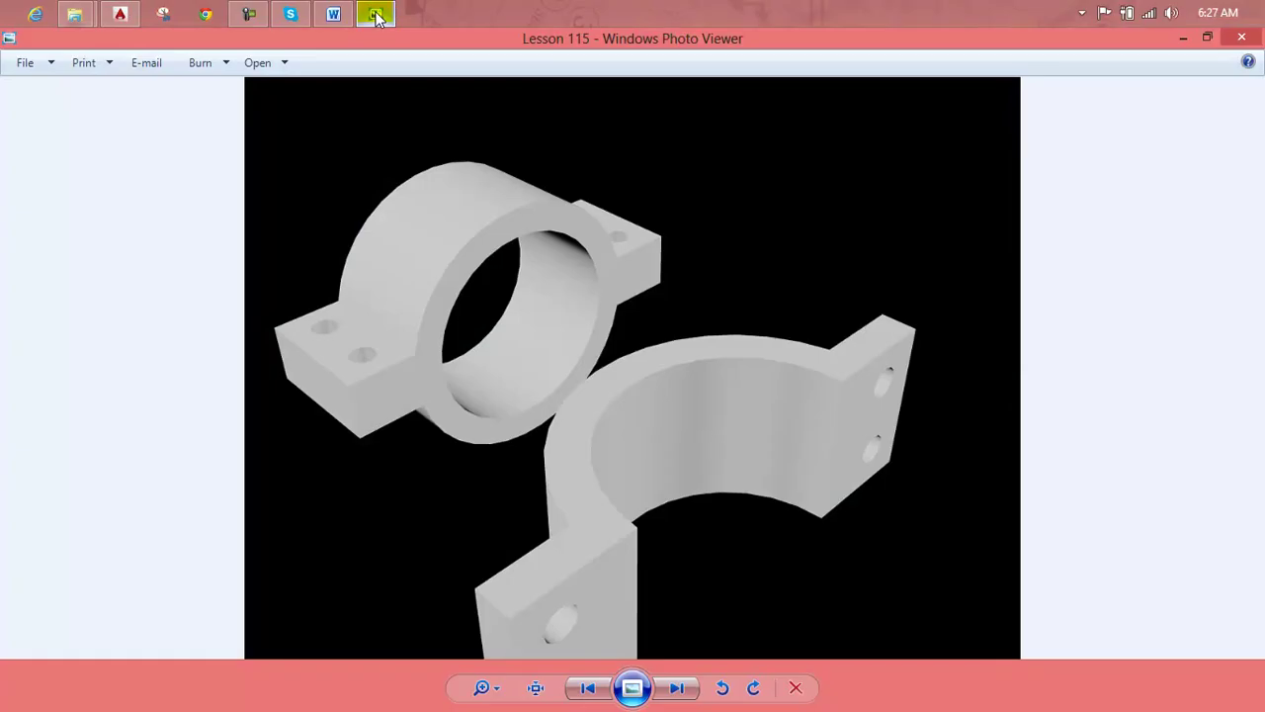
{"action": "left_click", "coordinate": [375, 15]}
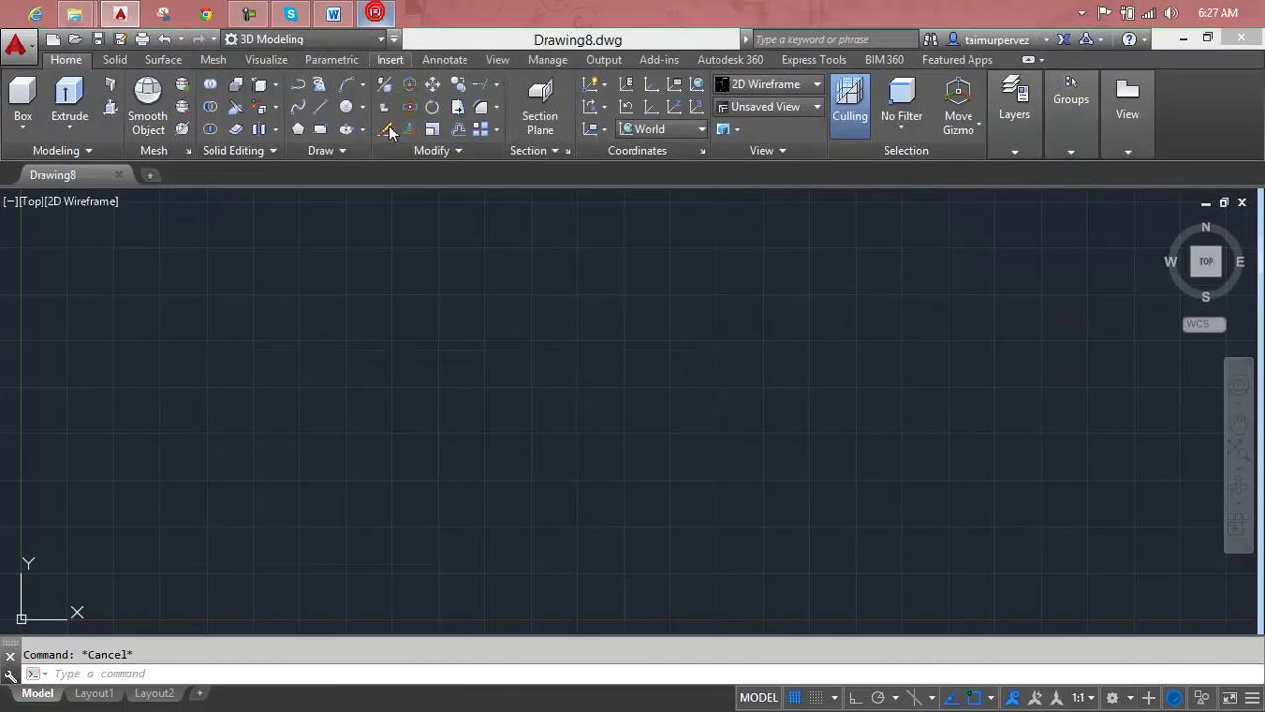
Switch the viewport to the Front view and pan the empty drawing
{"action": "type", "text": "c"}
{"action": "key", "text": "Return"}
{"action": "left_click", "coordinate": [544, 384]}
{"action": "key", "text": "Escape"}
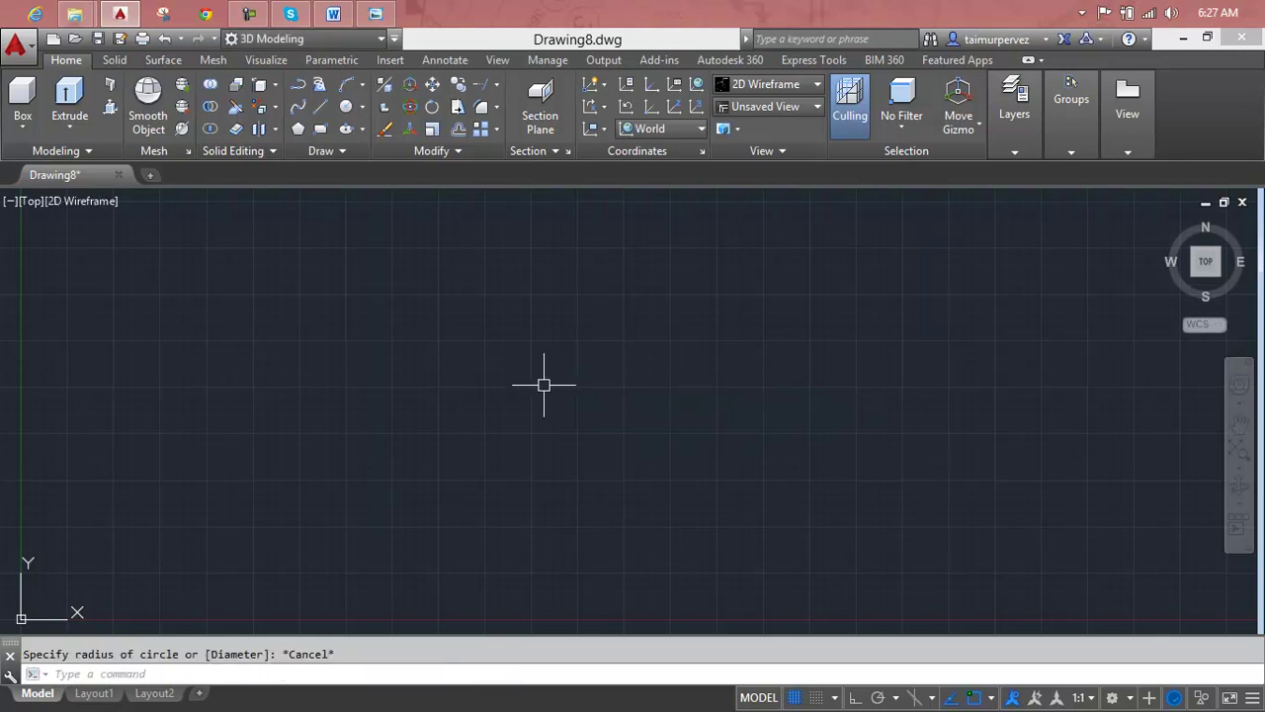
{"action": "left_click", "coordinate": [30, 201]}
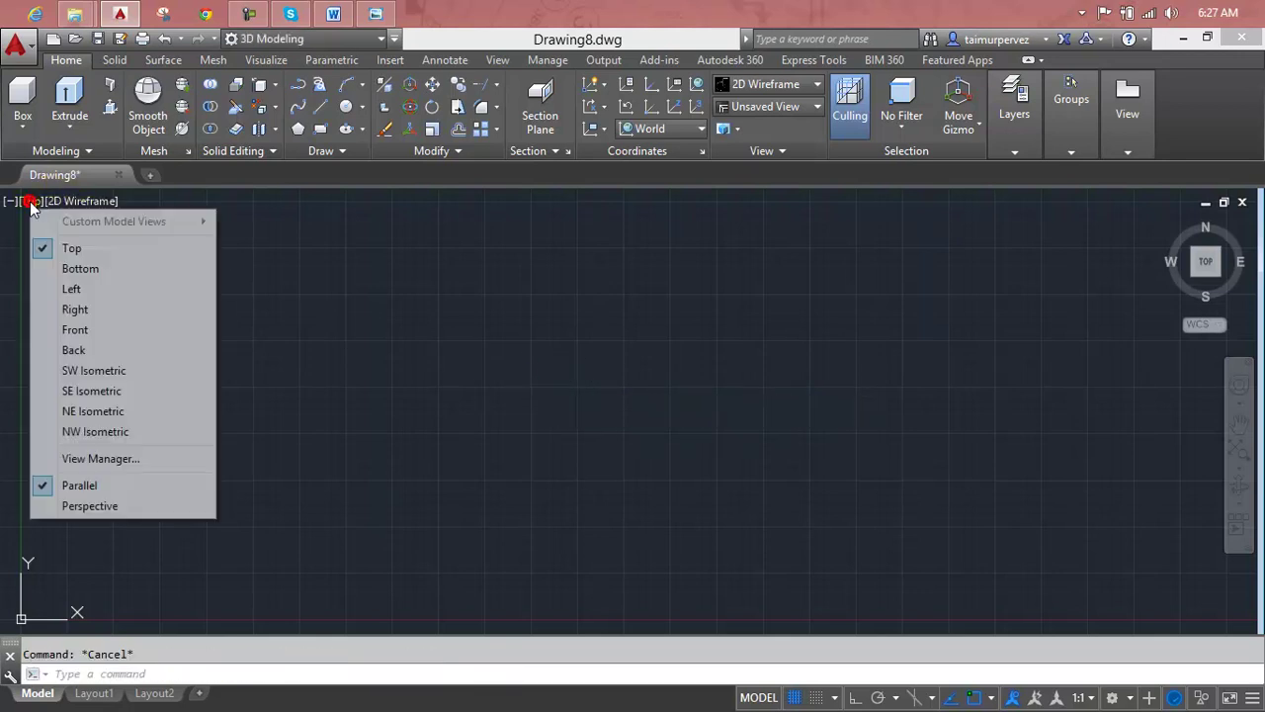
{"action": "left_click", "coordinate": [69, 329]}
{"action": "middle_click_drag", "start_coordinate": [505, 353], "coordinate": [258, 443]}
Draw a circle of radius 5 on the front plane
{"action": "type", "text": "c"}
{"action": "key", "text": "Return"}
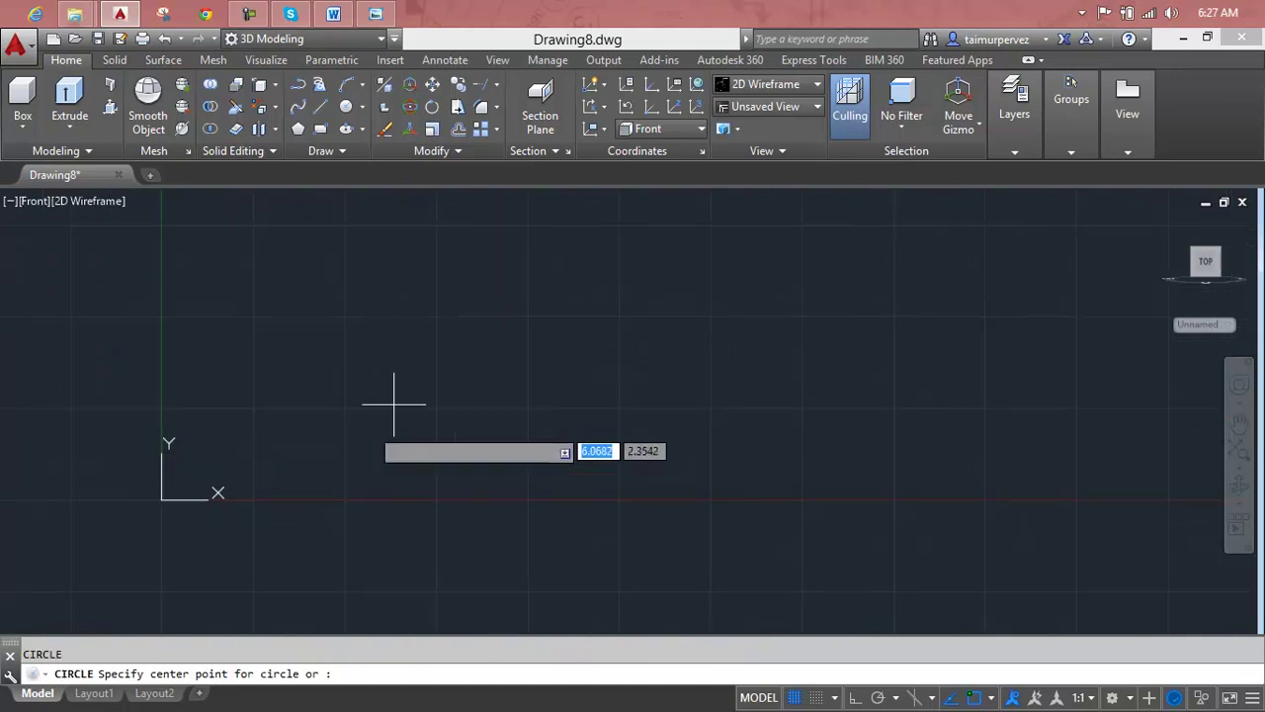
{"action": "left_click", "coordinate": [472, 360]}
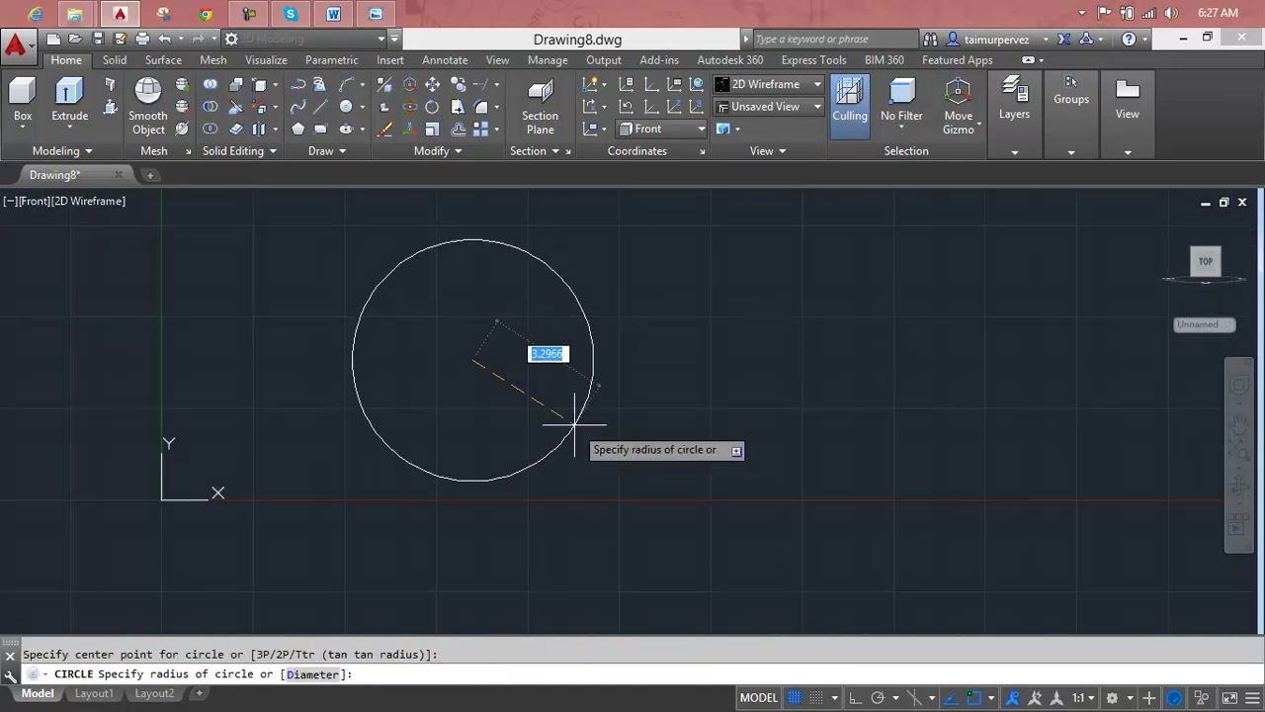
{"action": "type", "text": "5"}
{"action": "key", "text": "Return"}
{"action": "scroll", "coordinate": [574, 425], "scroll_direction": "down", "scroll_amount": 1}
{"action": "middle_click_drag", "start_coordinate": [575, 425], "coordinate": [550, 437]}
{"action": "key", "text": "Escape"}
{"action": "type", "text": "o"}
{"action": "key", "text": "Return"}
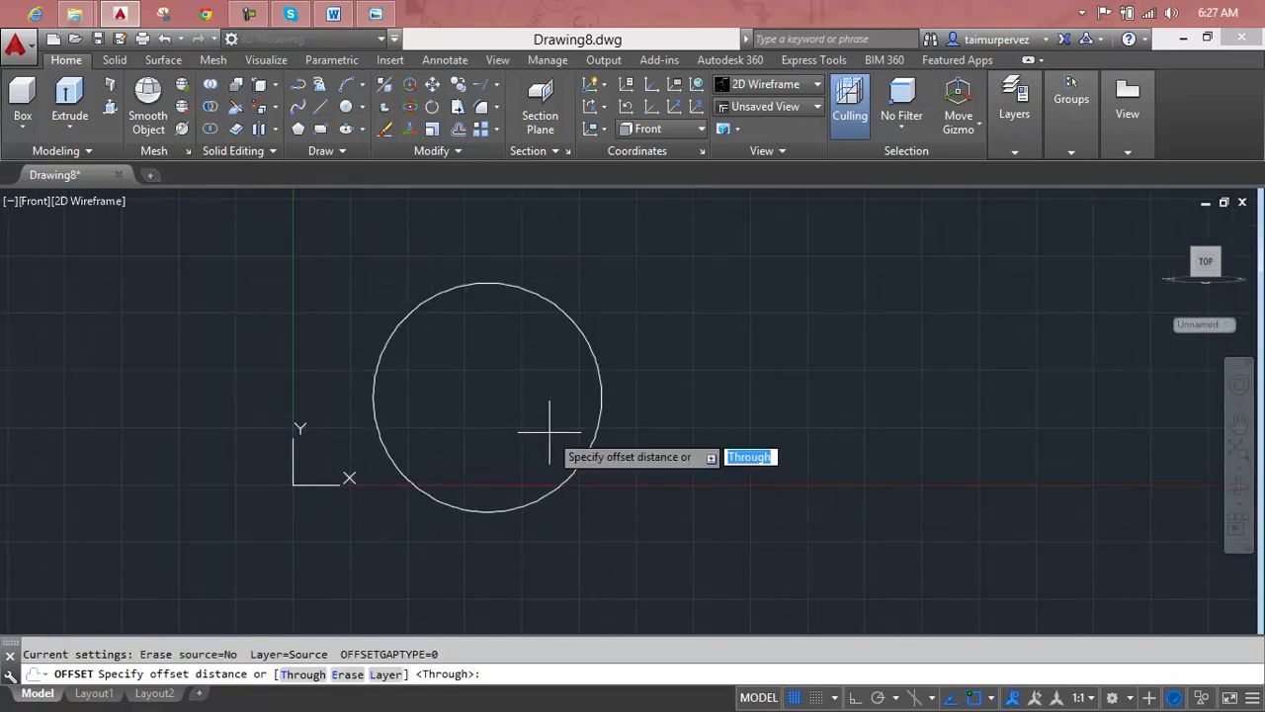
Try offsetting the circle by 2 and then 0.5, cancelling both attempts
{"action": "type", "text": "2"}
{"action": "key", "text": "Return"}
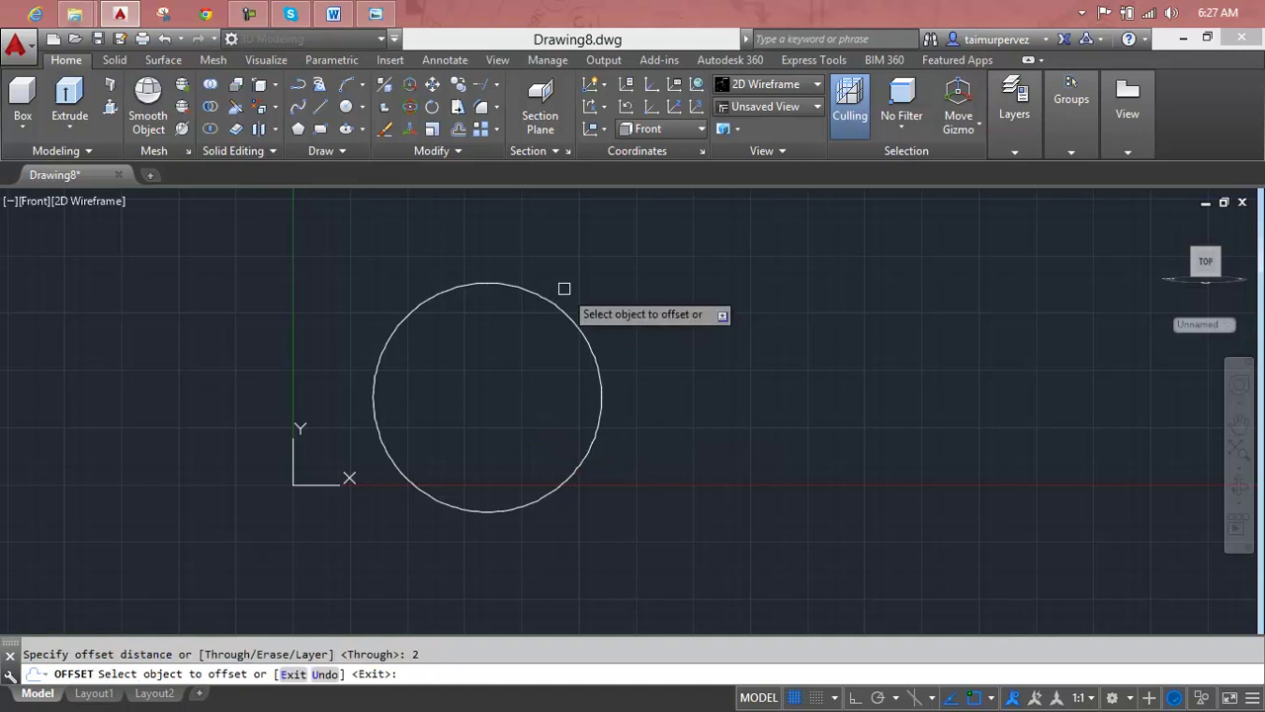
{"action": "left_click", "coordinate": [559, 307]}
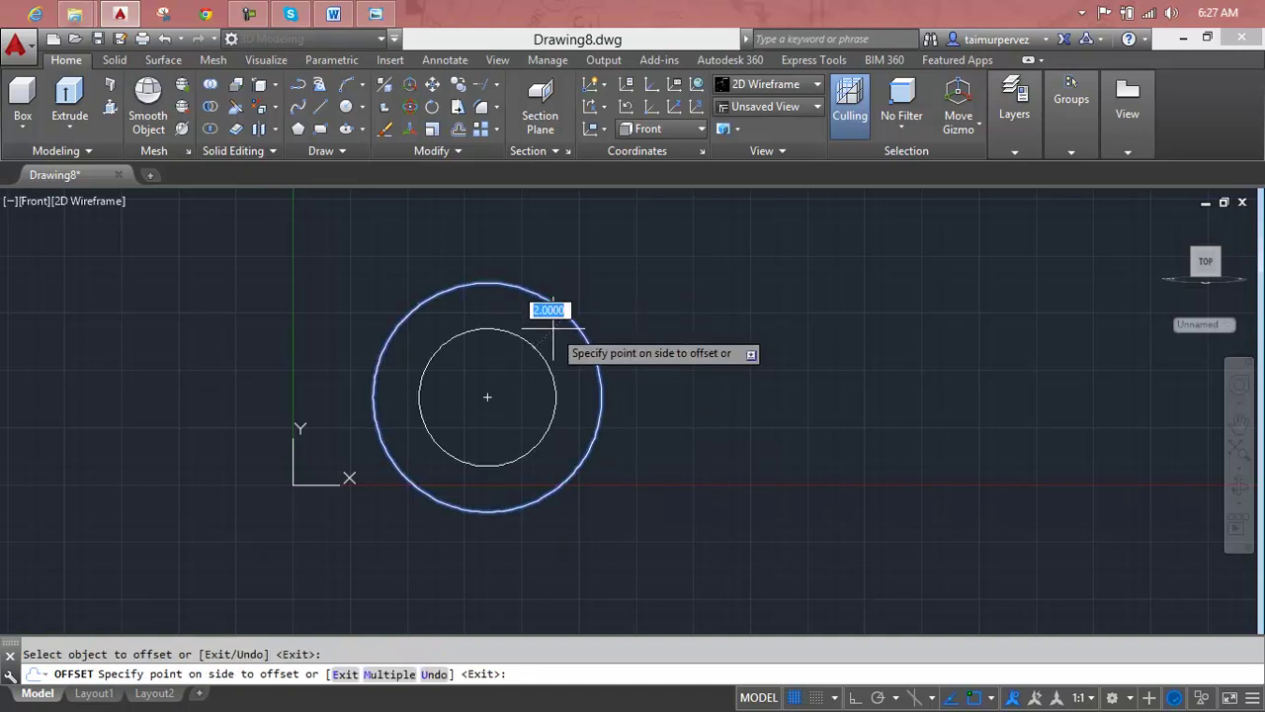
{"action": "key", "text": "BackSpace"}
{"action": "key", "text": "Escape"}
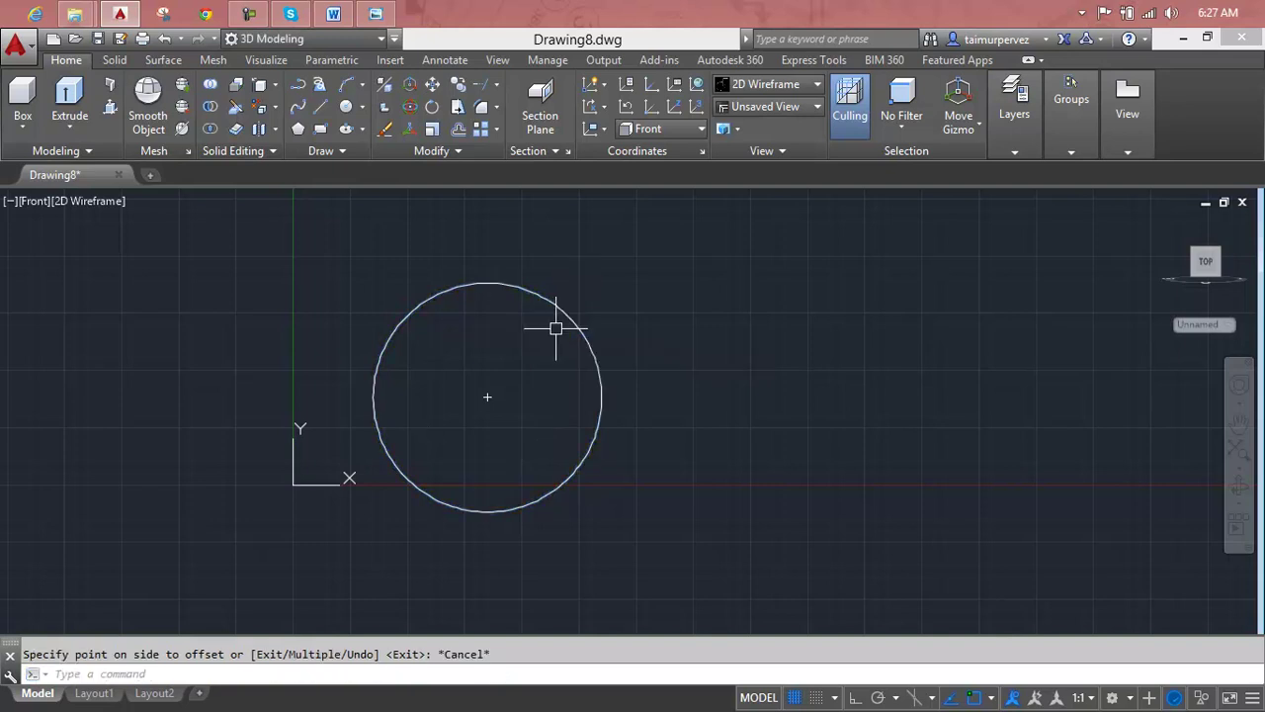
{"action": "type", "text": "o"}
{"action": "key", "text": "Return"}
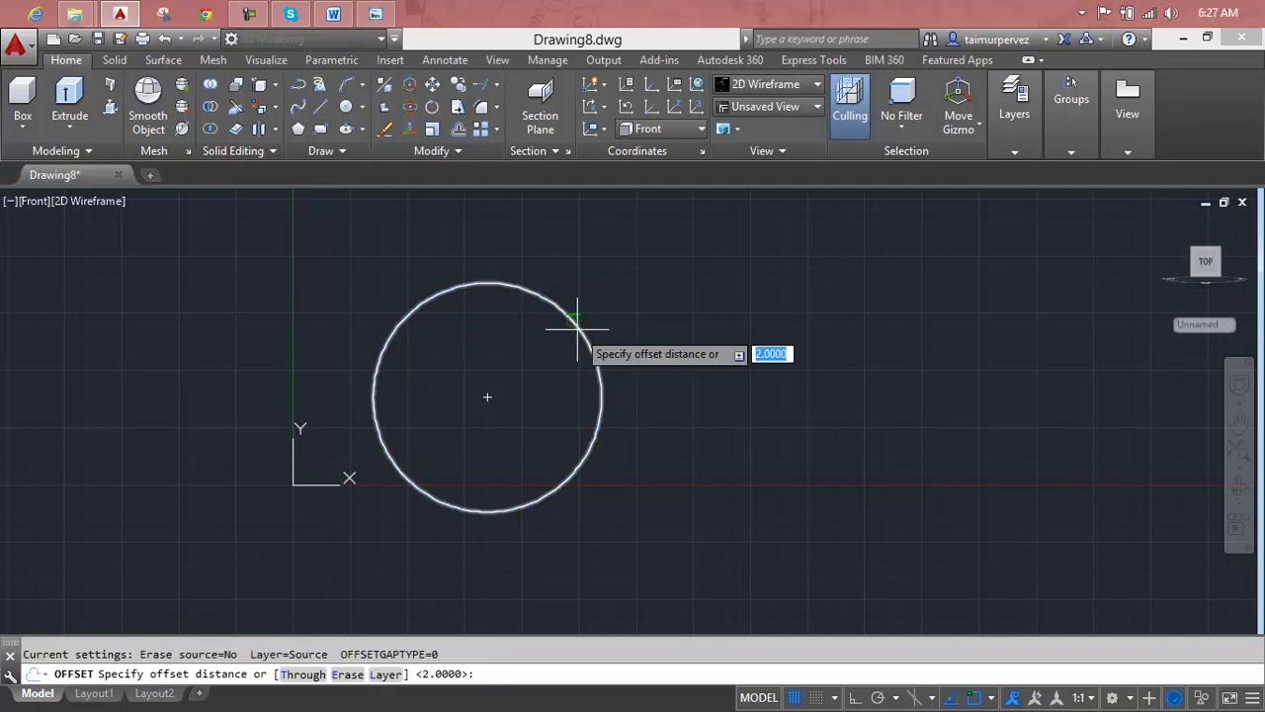
{"action": "type", "text": "5"}
{"action": "key", "text": "Return"}
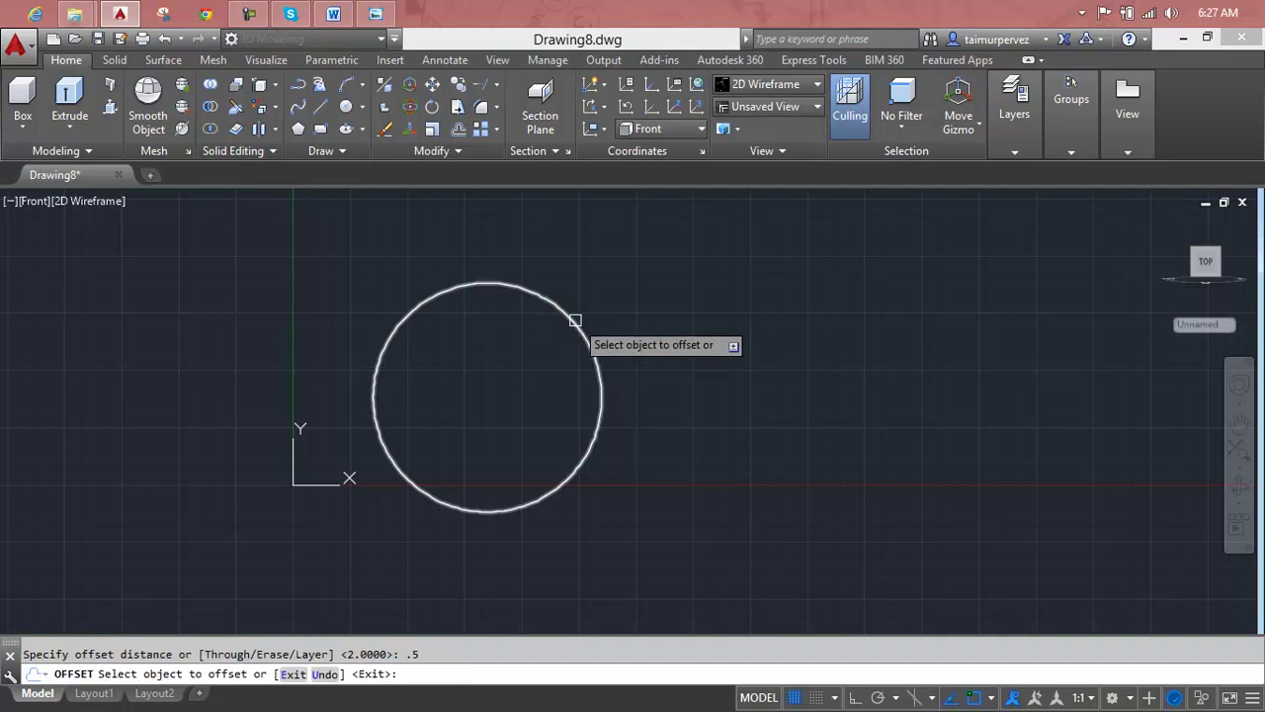
{"action": "left_click", "coordinate": [573, 319]}
{"action": "key", "text": "Escape"}
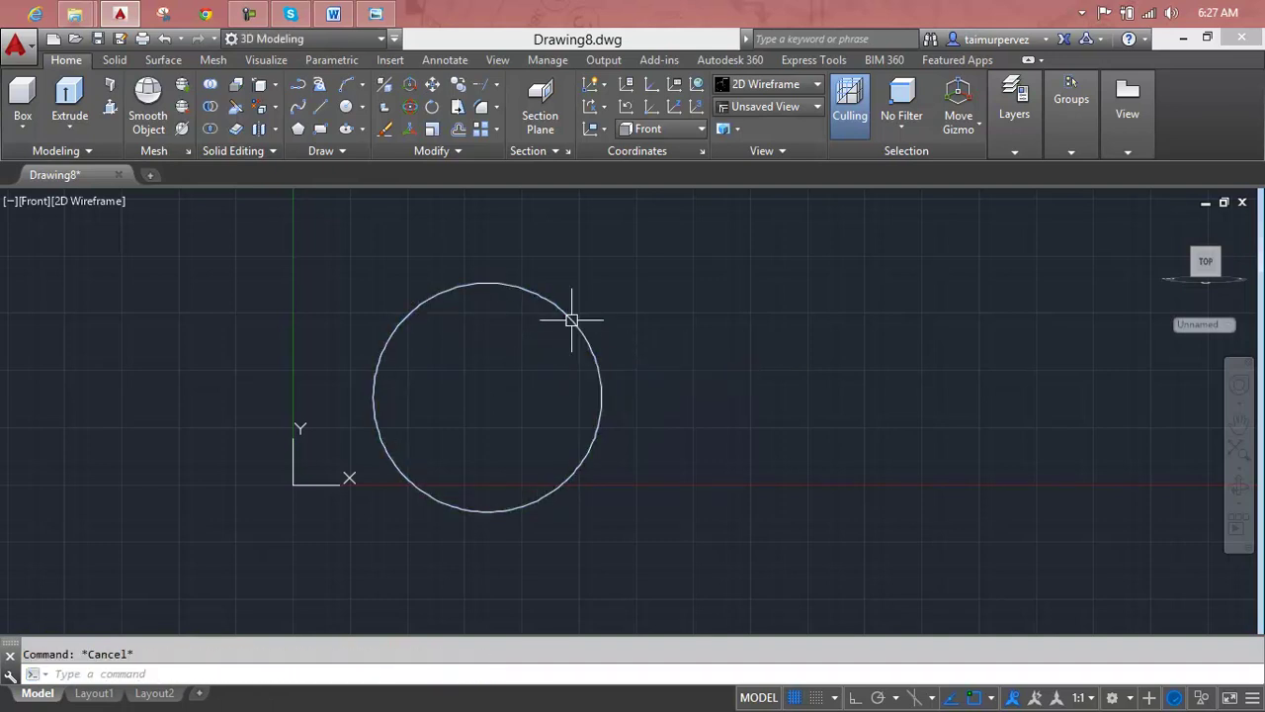
Offset the radius-5 circle 1.5 units inward to make a concentric circle
{"action": "type", "text": "o"}
{"action": "key", "text": "Return"}
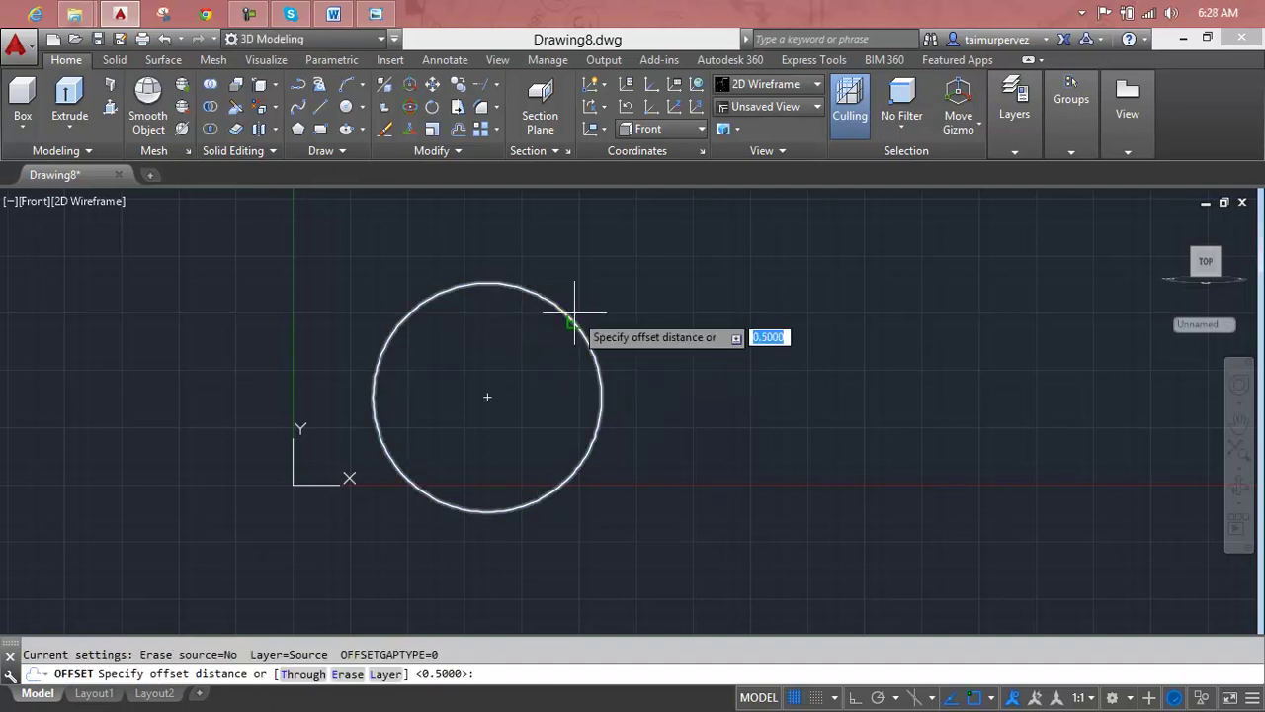
{"action": "type", "text": "1.5"}
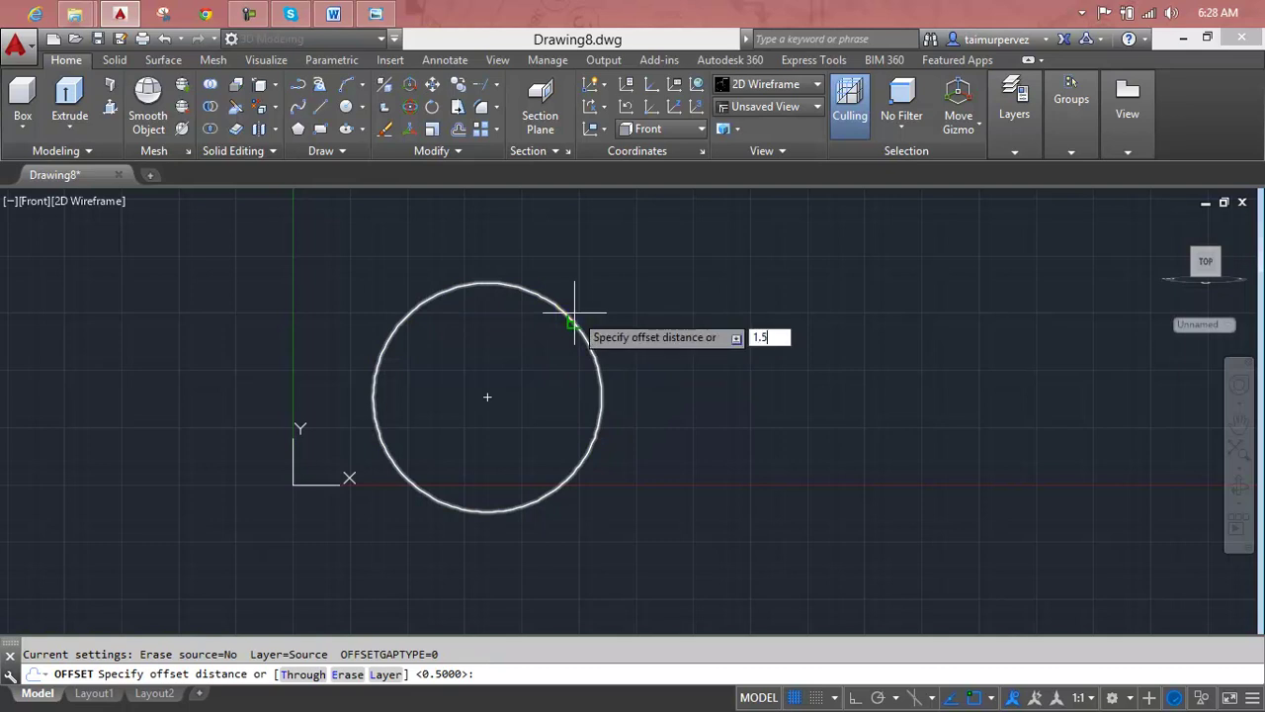
{"action": "key", "text": "Return"}
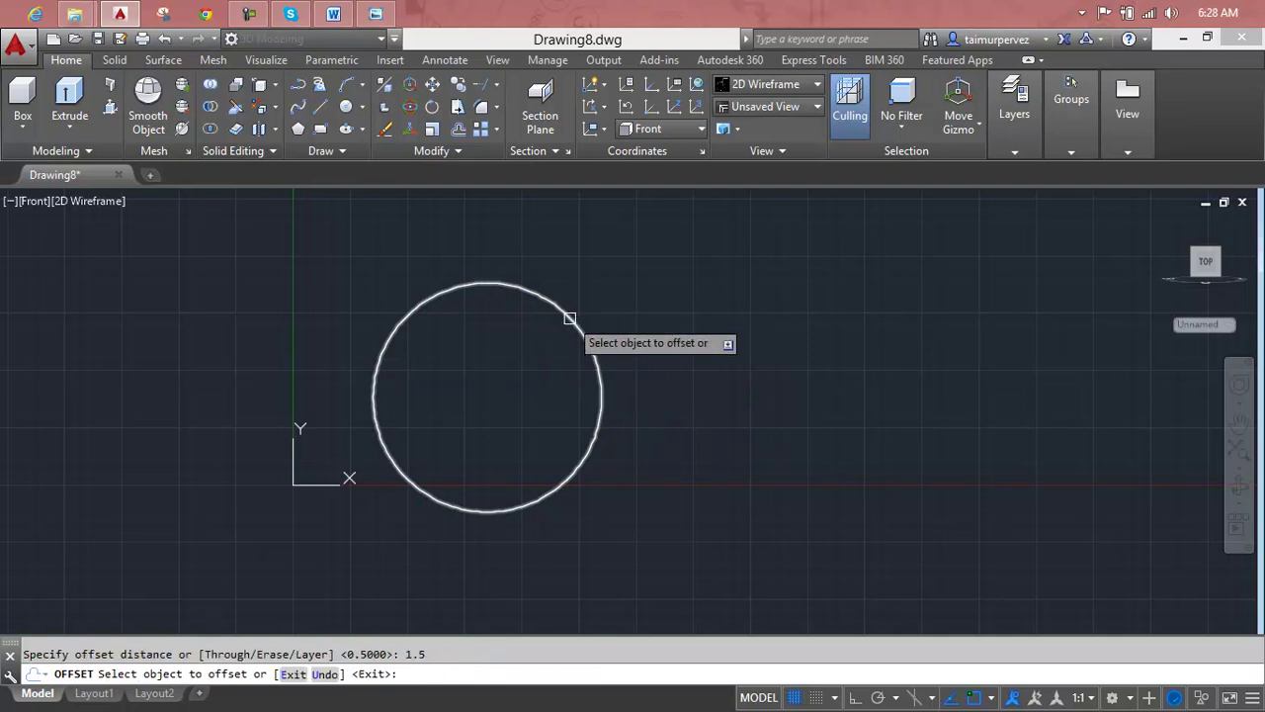
{"action": "left_click", "coordinate": [572, 318]}
{"action": "left_click", "coordinate": [556, 349]}
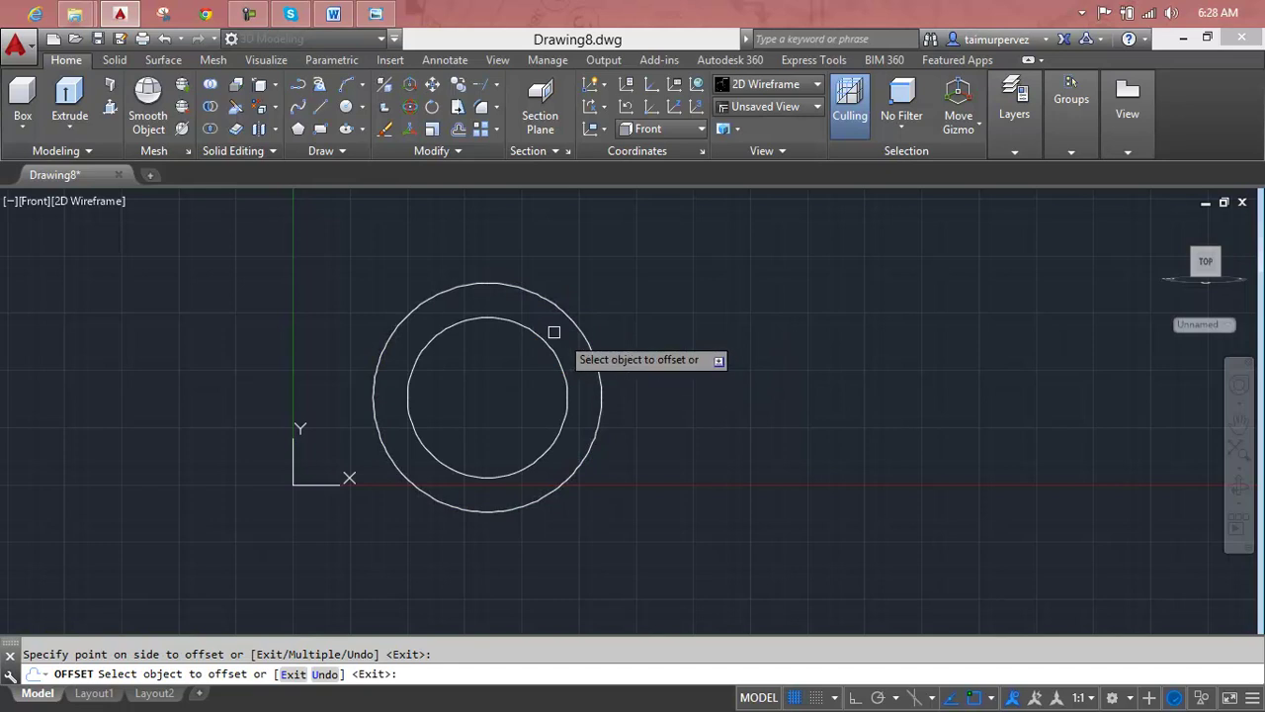
{"action": "scroll", "coordinate": [551, 330], "scroll_direction": "up", "scroll_amount": 2}
{"action": "key", "text": "Escape"}
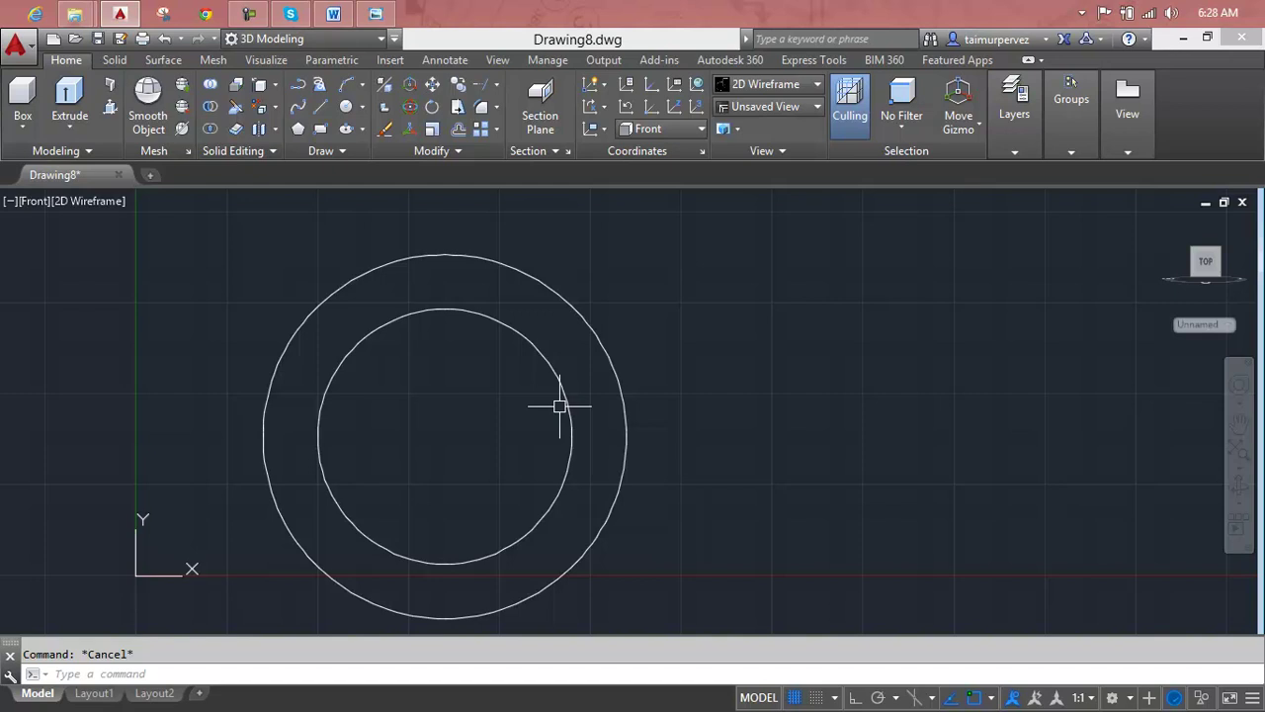
Draw a horizontal XL construction line through the circles' centre using Ortho
{"action": "type", "text": "xl"}
{"action": "key", "text": "Return"}
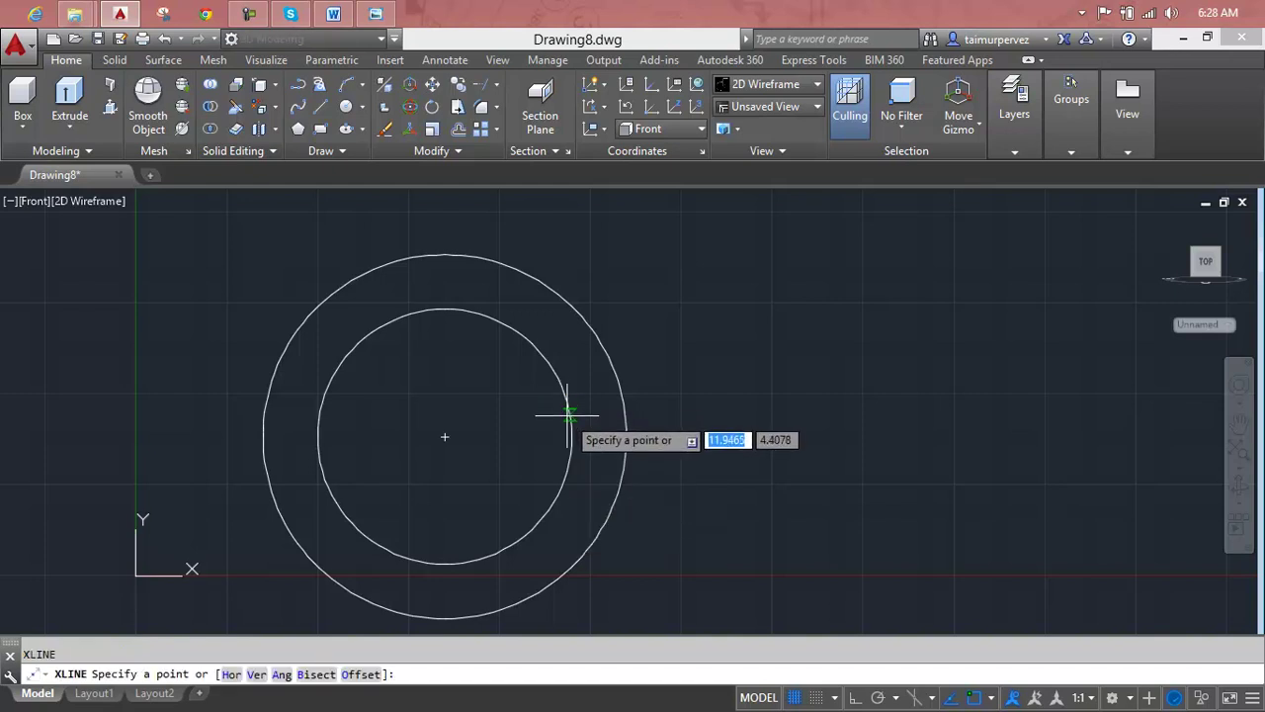
{"action": "left_click", "coordinate": [445, 435]}
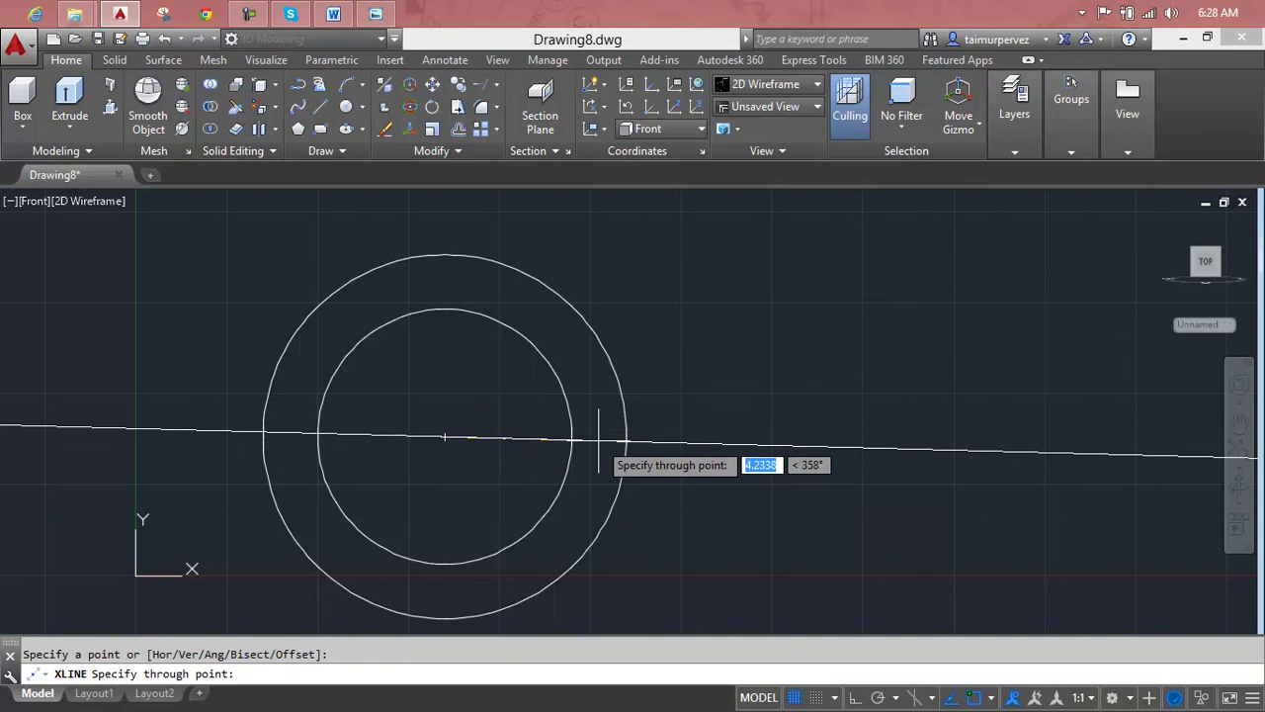
{"action": "key", "text": "F8"}
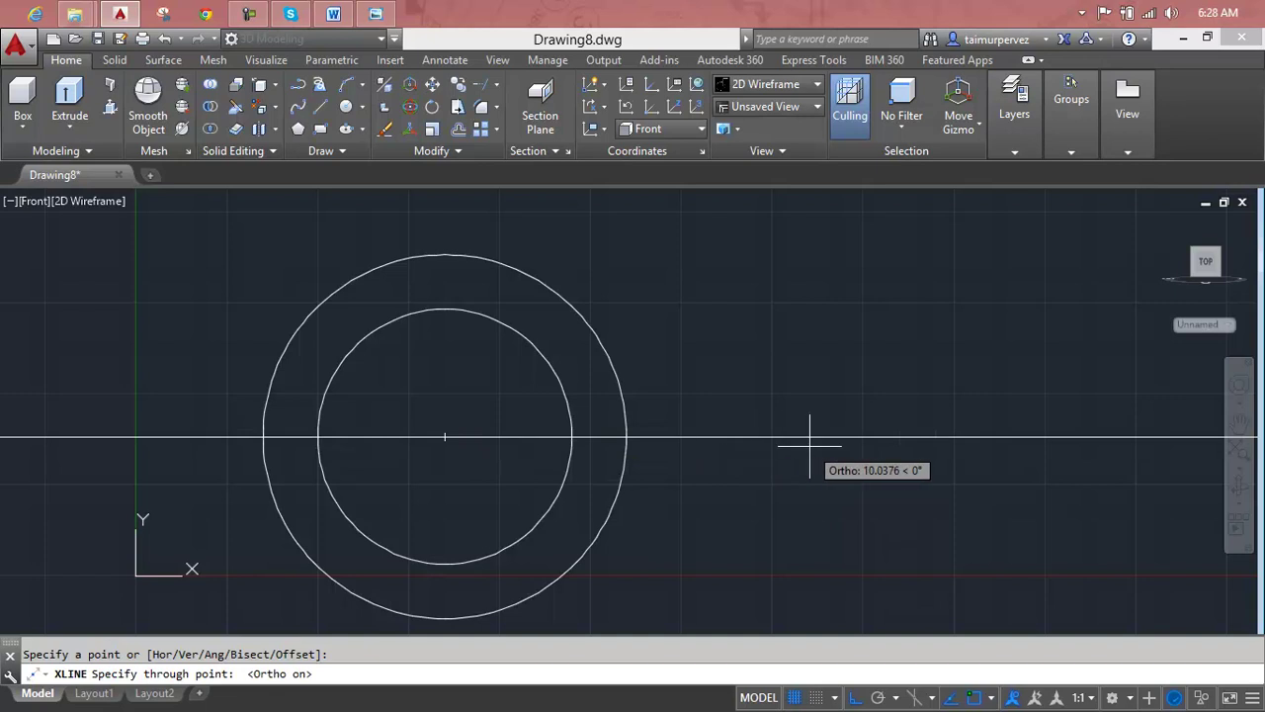
{"action": "left_click", "coordinate": [809, 445]}
{"action": "key", "text": "F8"}
{"action": "key", "text": "Escape"}
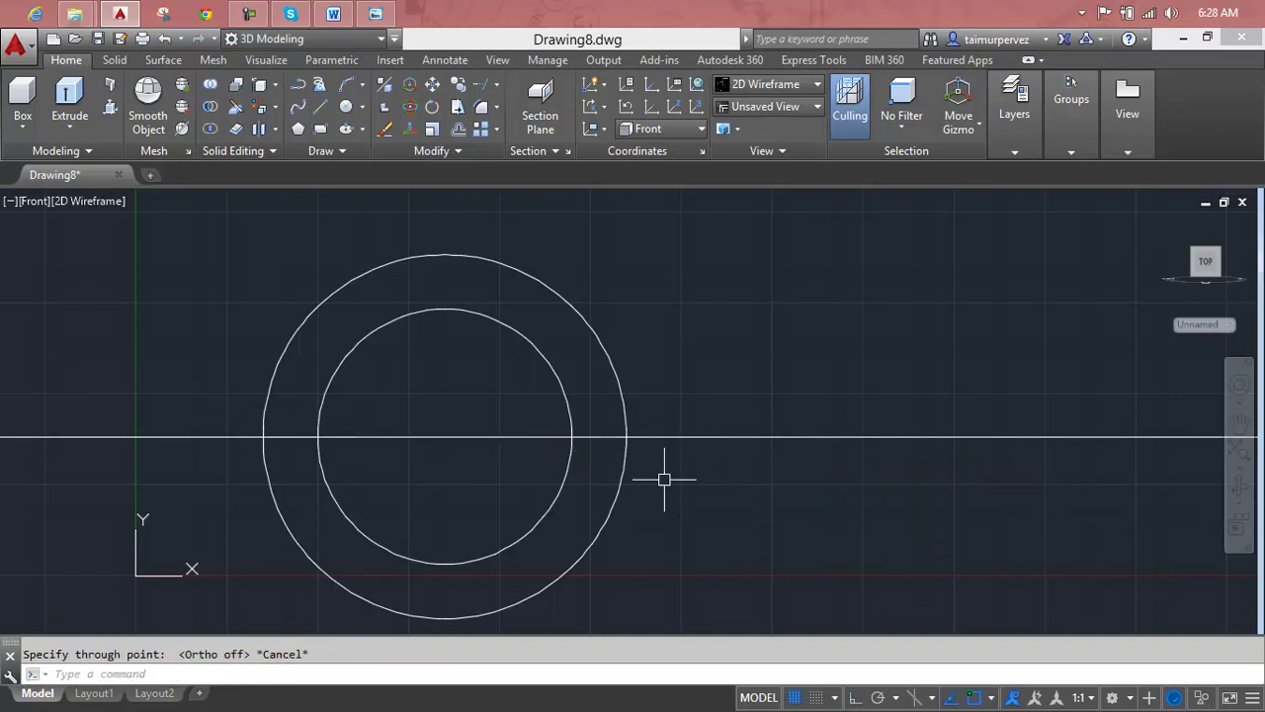
{"action": "key", "text": "Escape"}
Offset the horizontal centre line 1 unit upward to make a parallel line
{"action": "type", "text": "o"}
{"action": "key", "text": "Return"}
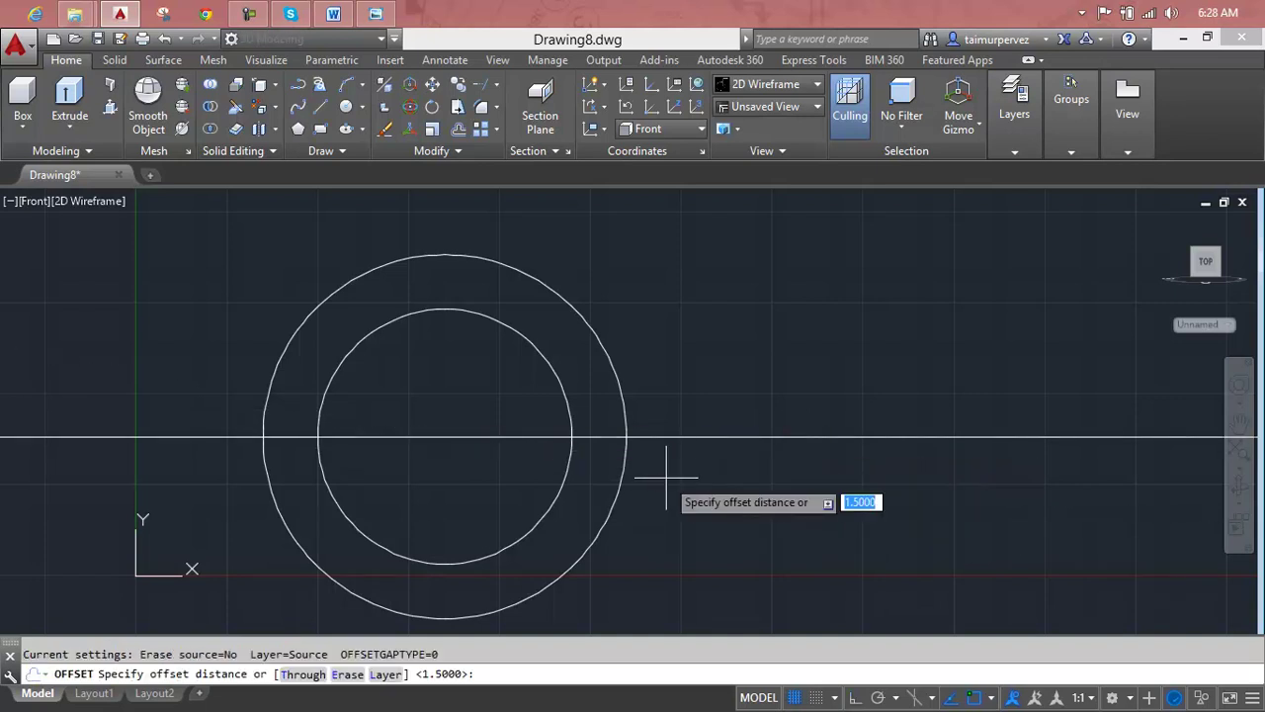
{"action": "type", "text": "1"}
{"action": "key", "text": "Return"}
{"action": "left_click", "coordinate": [671, 441]}
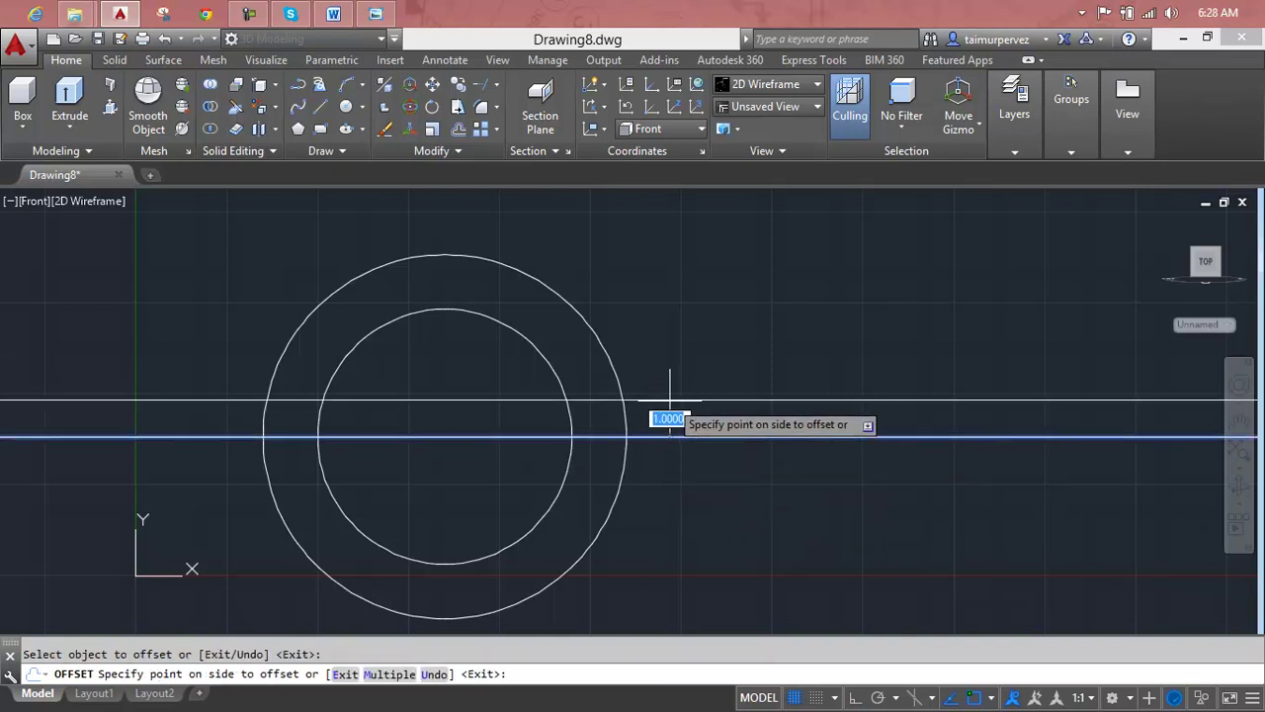
{"action": "left_click", "coordinate": [669, 353]}
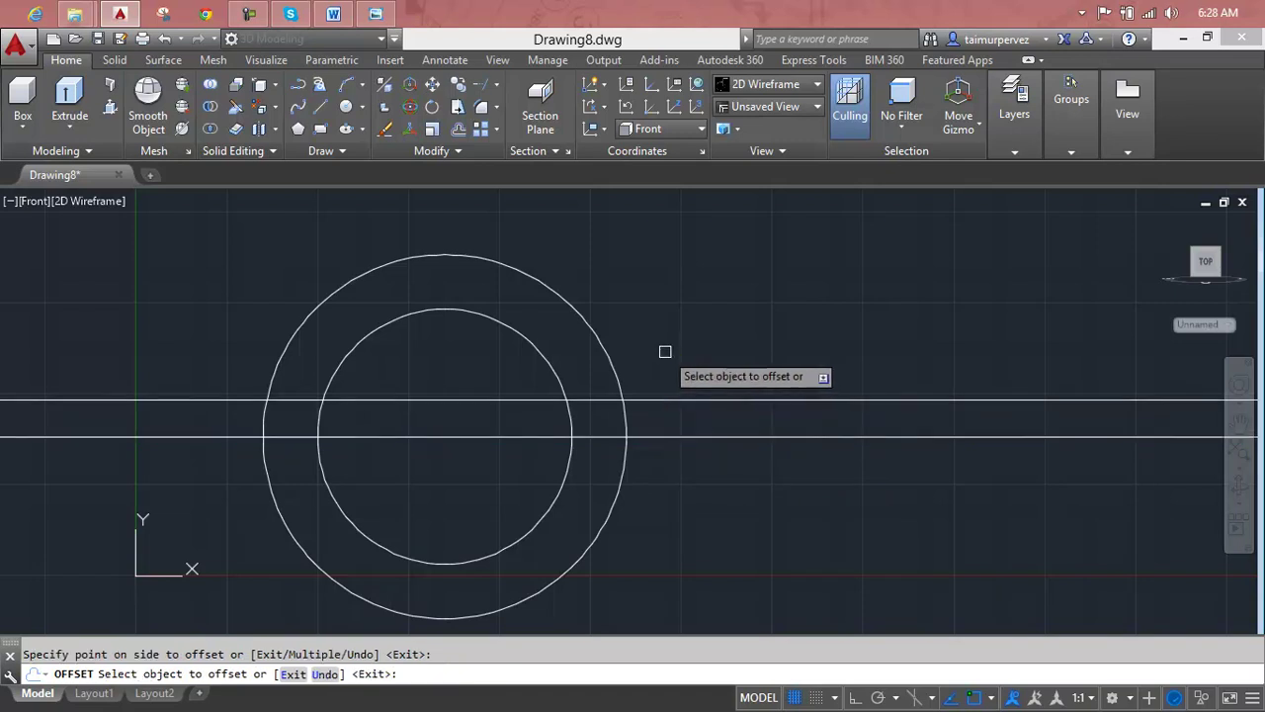
{"action": "key", "text": "Escape"}
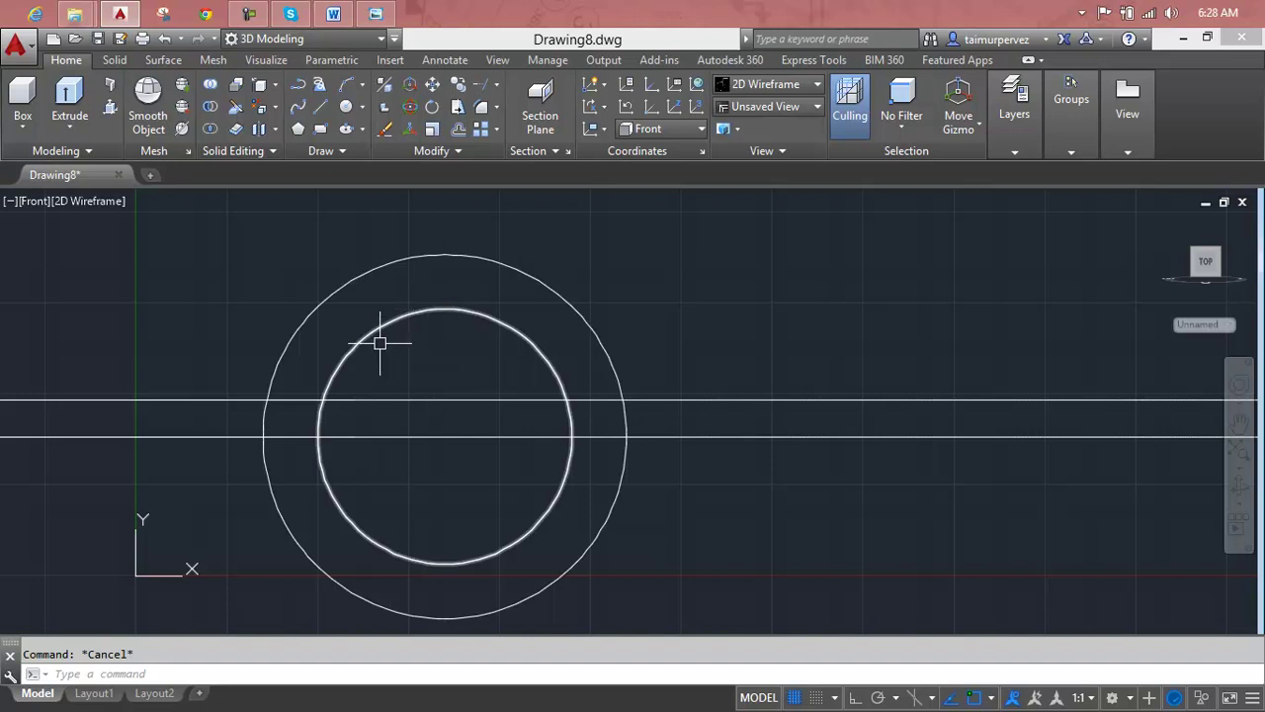
{"action": "scroll", "coordinate": [380, 381], "scroll_direction": "down", "scroll_amount": 2}
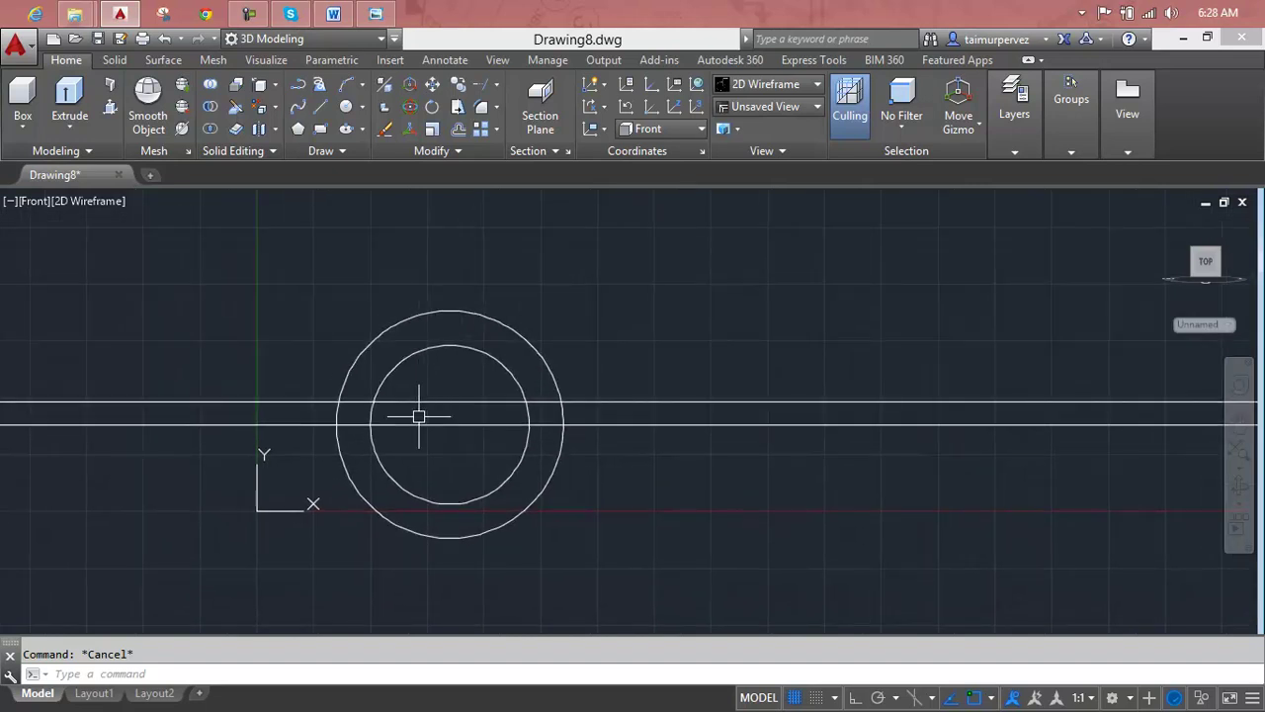
{"action": "scroll", "coordinate": [419, 421], "scroll_direction": "up", "scroll_amount": 1}
{"action": "scroll", "coordinate": [419, 424], "scroll_direction": "down", "scroll_amount": 1}
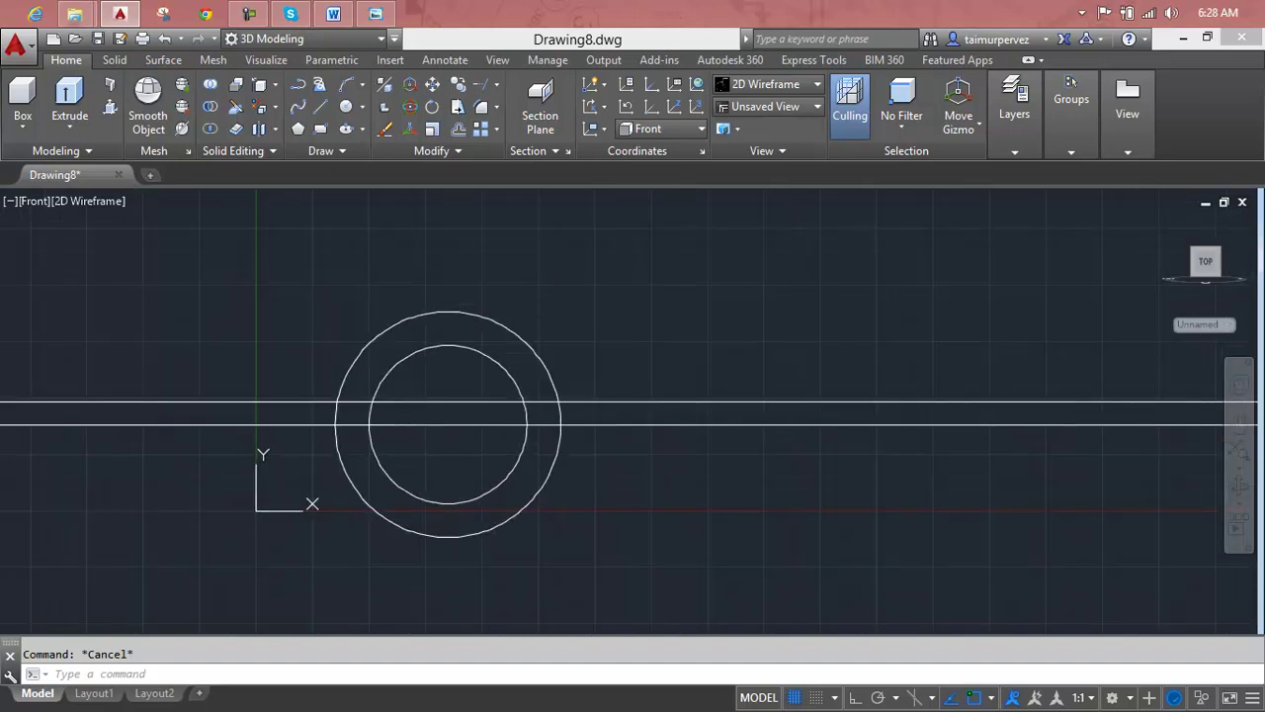
{"action": "scroll", "coordinate": [442, 410], "scroll_direction": "up", "scroll_amount": 2}
Draw a 1-unit vertical line from the circles' centre up to the upper horizontal line
{"action": "type", "text": "l"}
{"action": "key", "text": "Return"}
{"action": "left_click", "coordinate": [455, 396]}
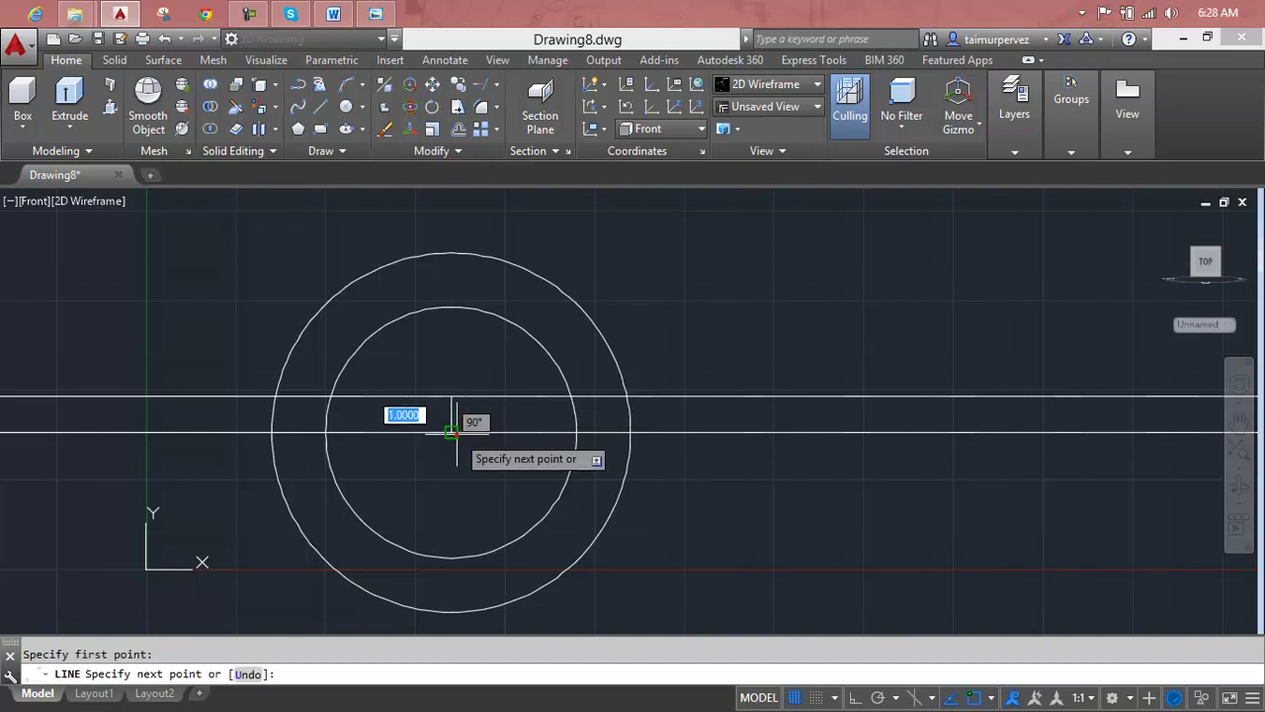
{"action": "left_click", "coordinate": [451, 431]}
{"action": "key", "text": "Escape"}
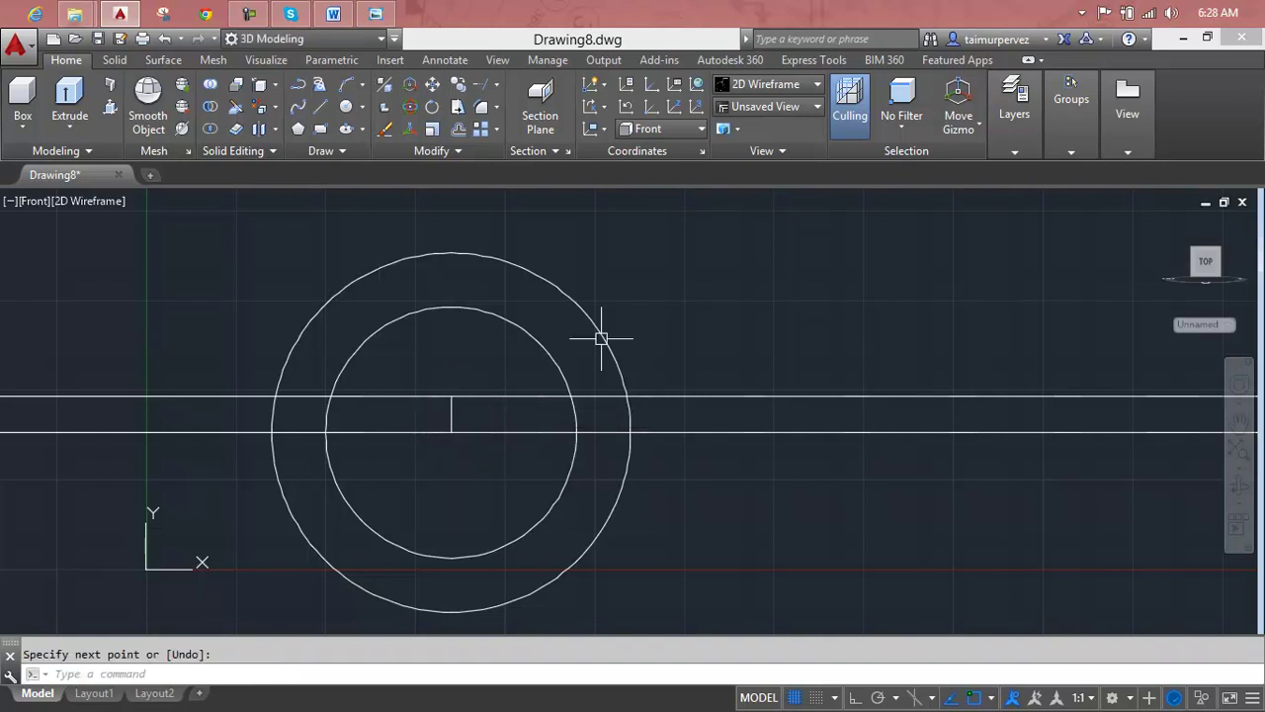
{"action": "type", "text": "o"}
{"action": "key", "text": "Return"}
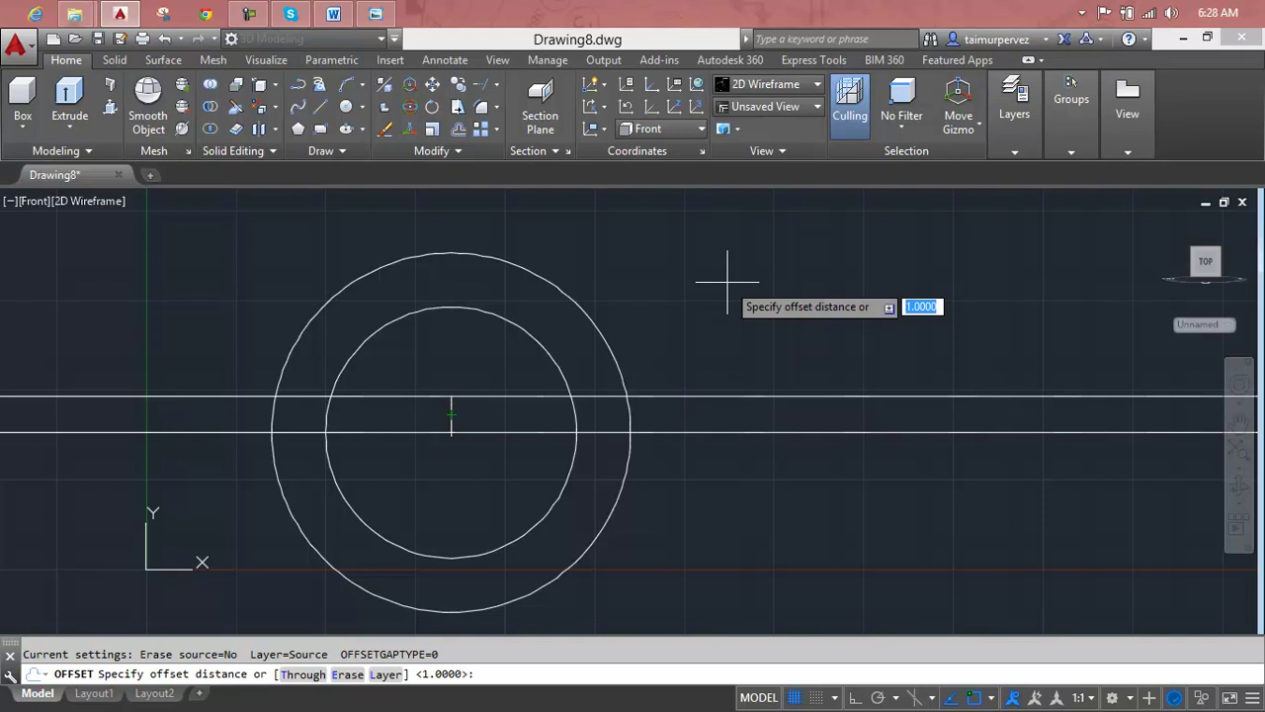
{"action": "type", "text": "4"}
{"action": "key", "text": "Return"}
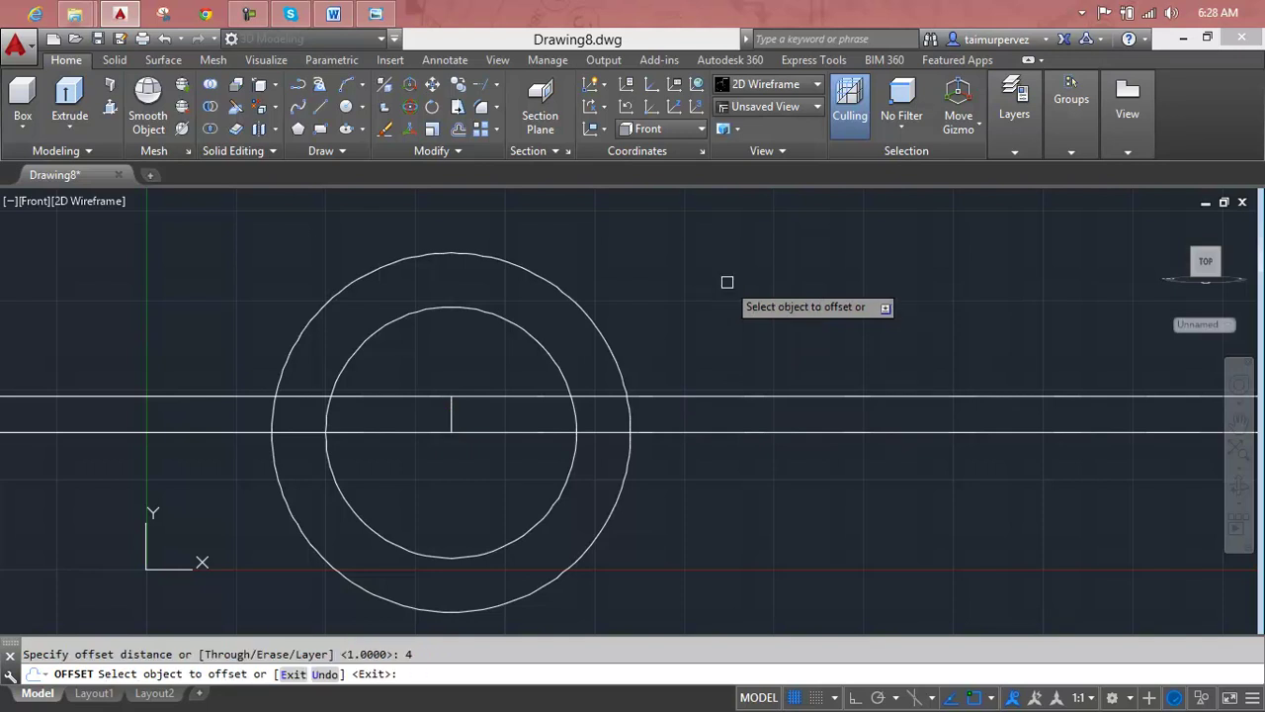
{"action": "left_click", "coordinate": [450, 405]}
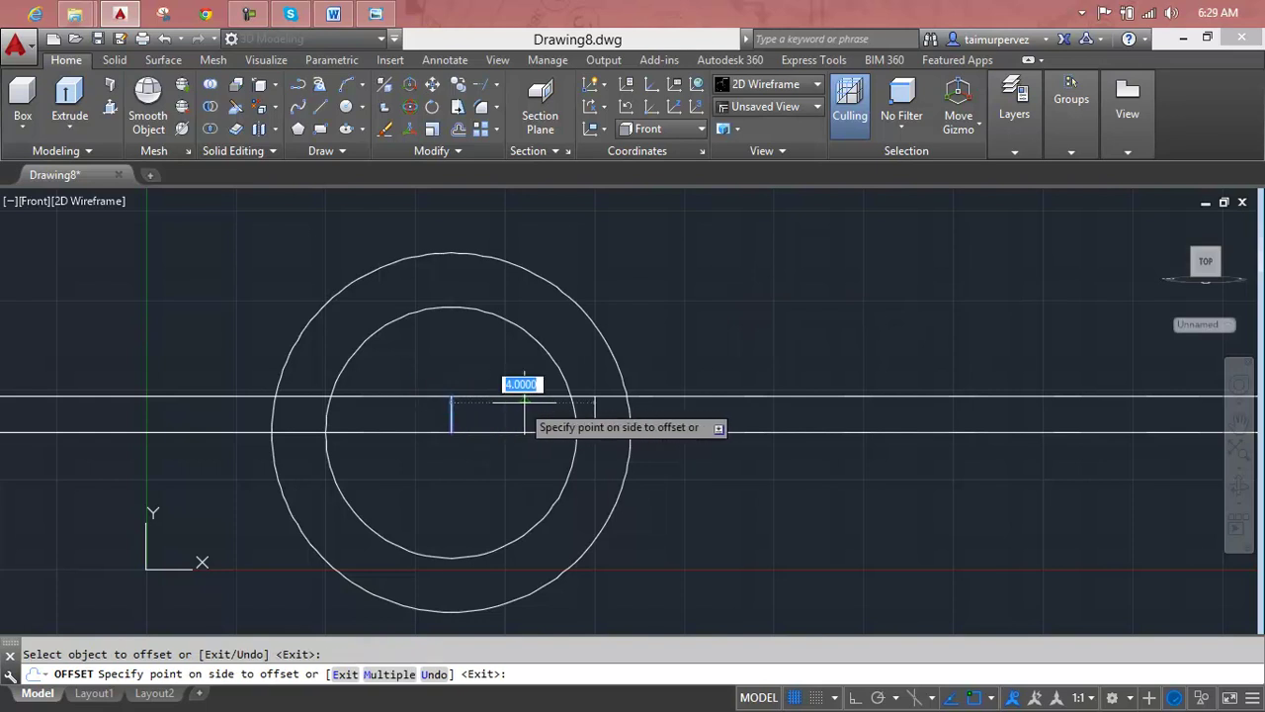
{"action": "key", "text": "Escape"}
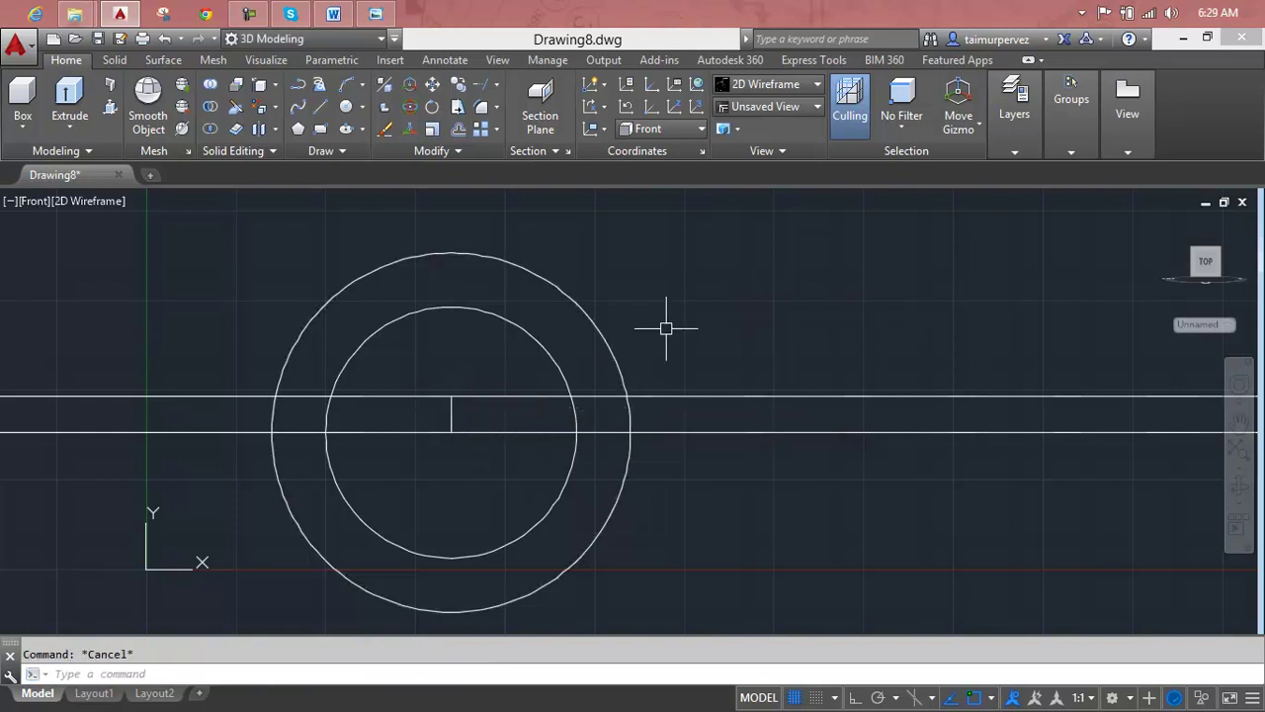
{"action": "type", "text": "o"}
{"action": "key", "text": "Return"}
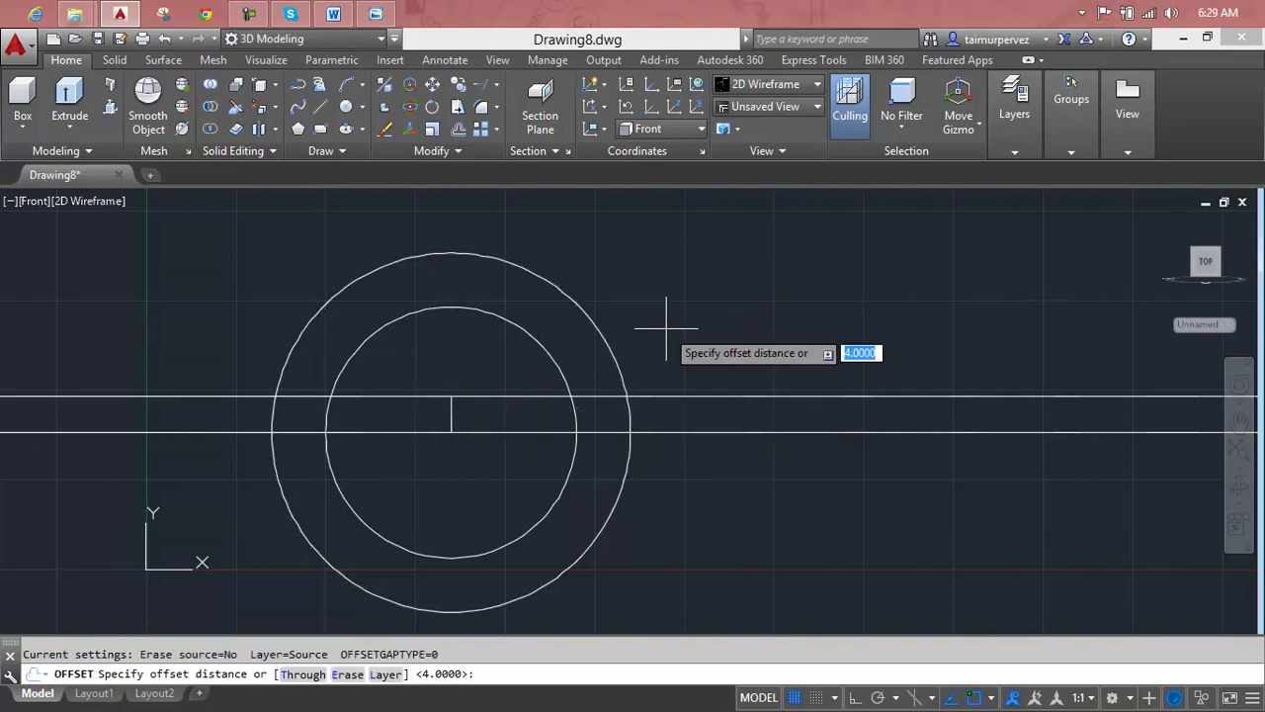
{"action": "type", "text": "8"}
{"action": "key", "text": "Return"}
{"action": "left_click", "coordinate": [455, 417]}
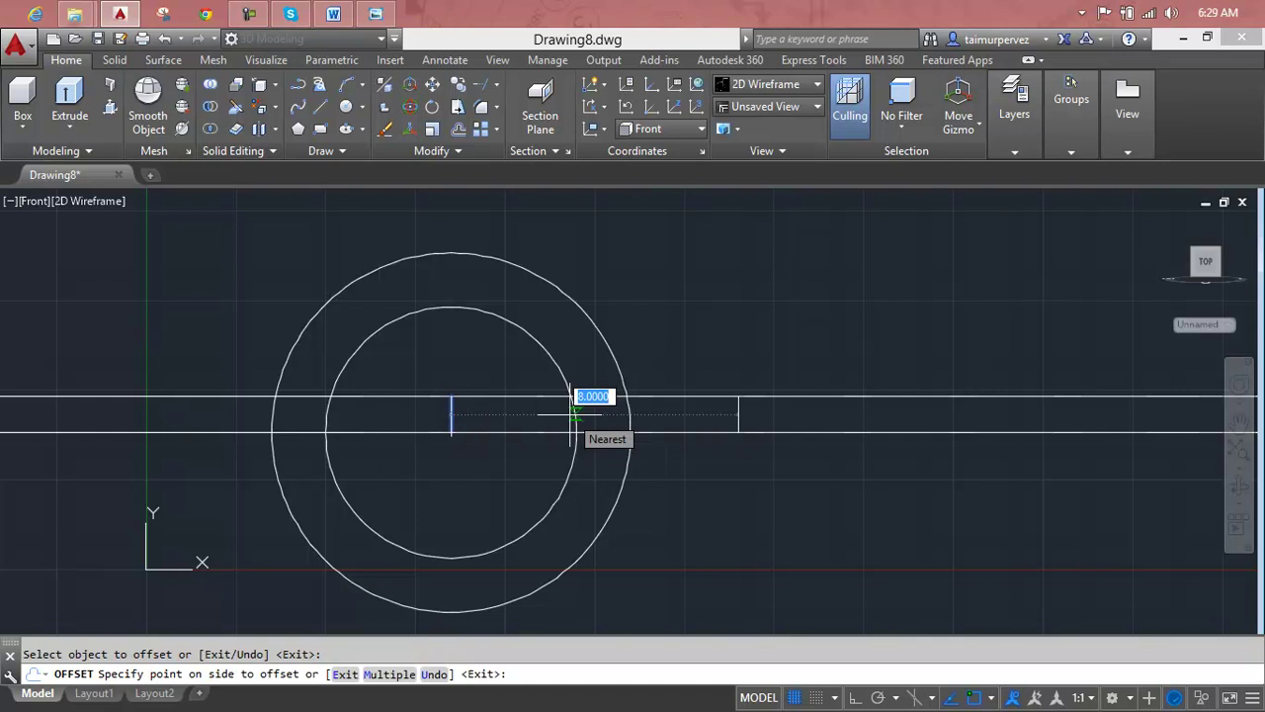
{"action": "key", "text": "Escape"}
{"action": "key", "text": "Escape"}
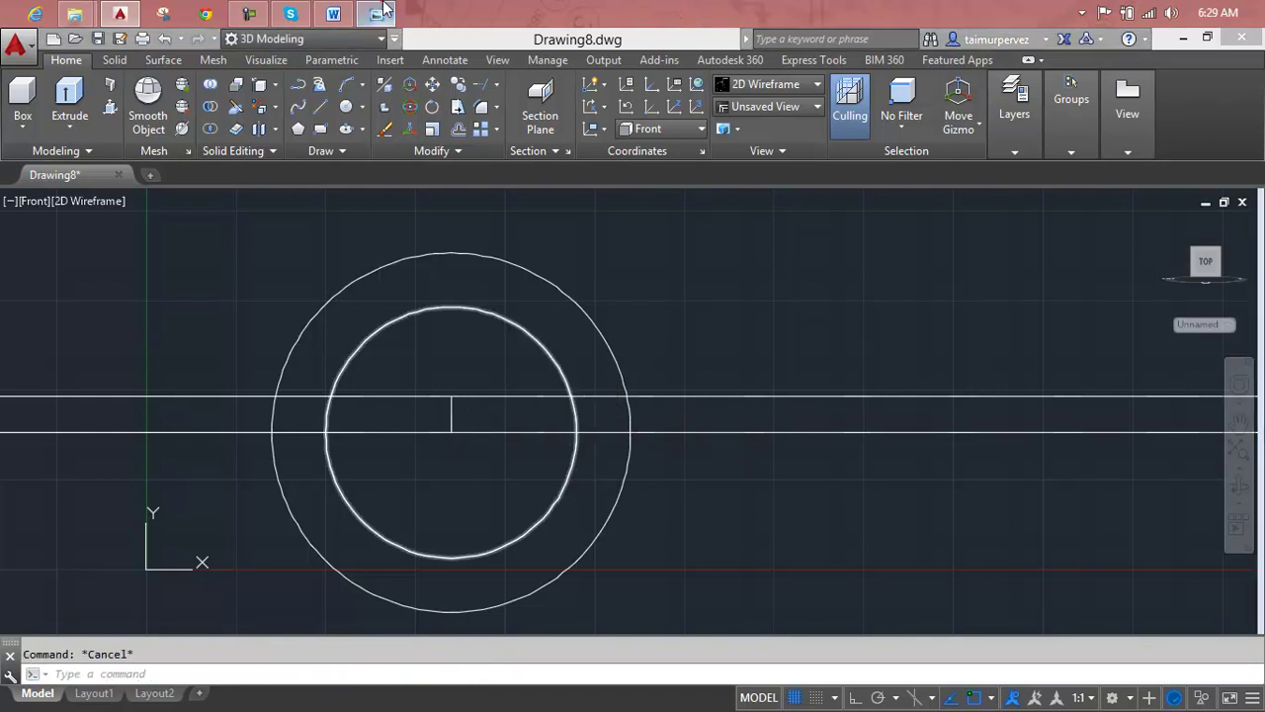
{"action": "left_click", "coordinate": [380, 12]}
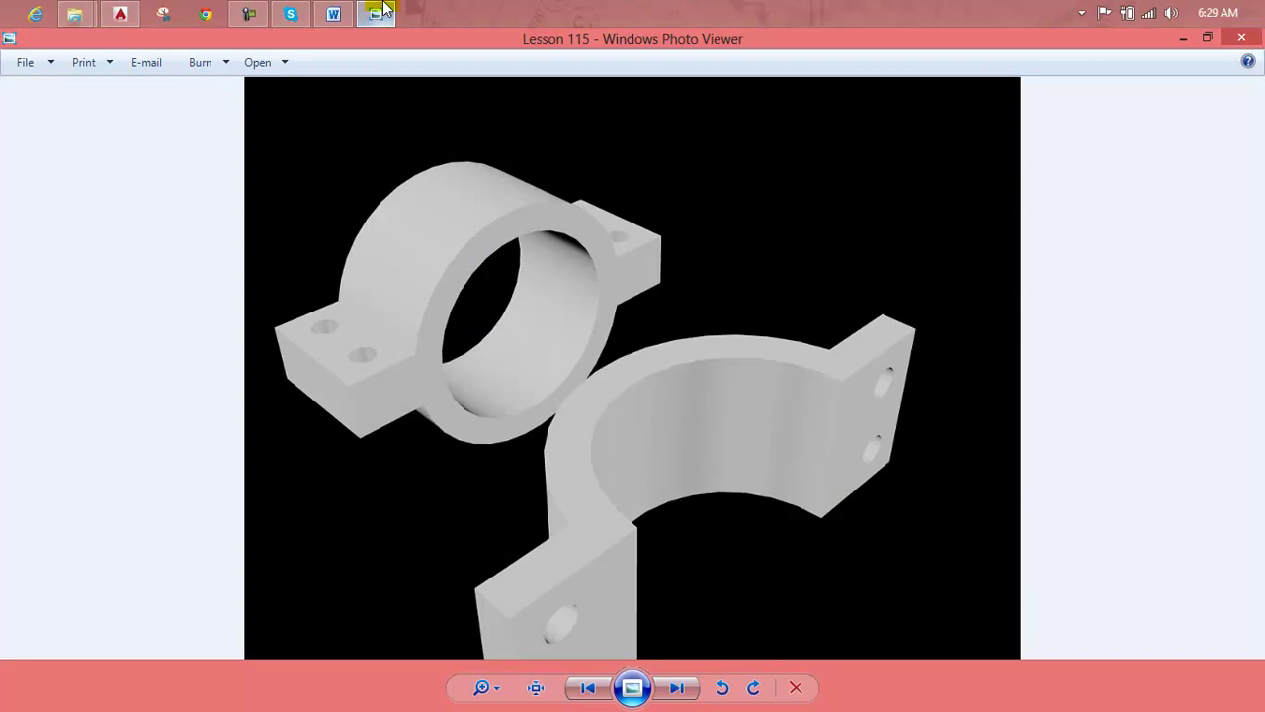
{"action": "left_click", "coordinate": [383, 12]}
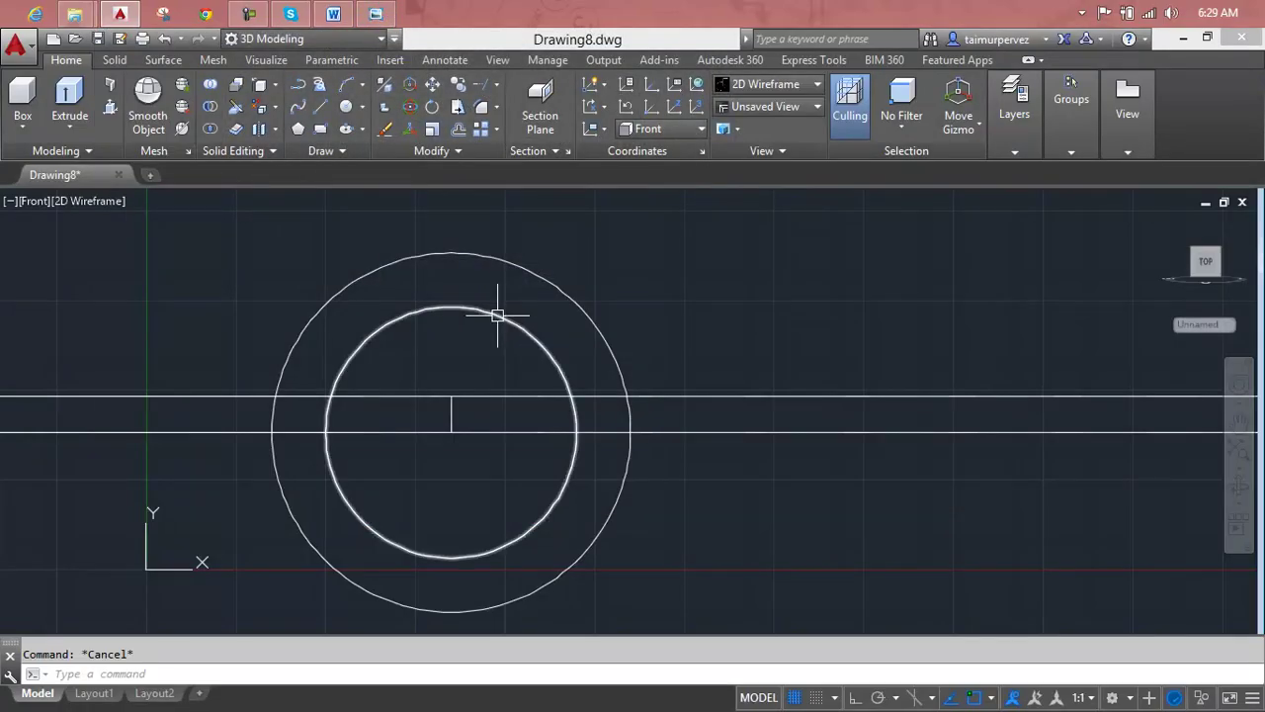
{"action": "type", "text": "o"}
Offset the short vertical line 10 units to the right and 10 units to the left
{"action": "key", "text": "Return"}
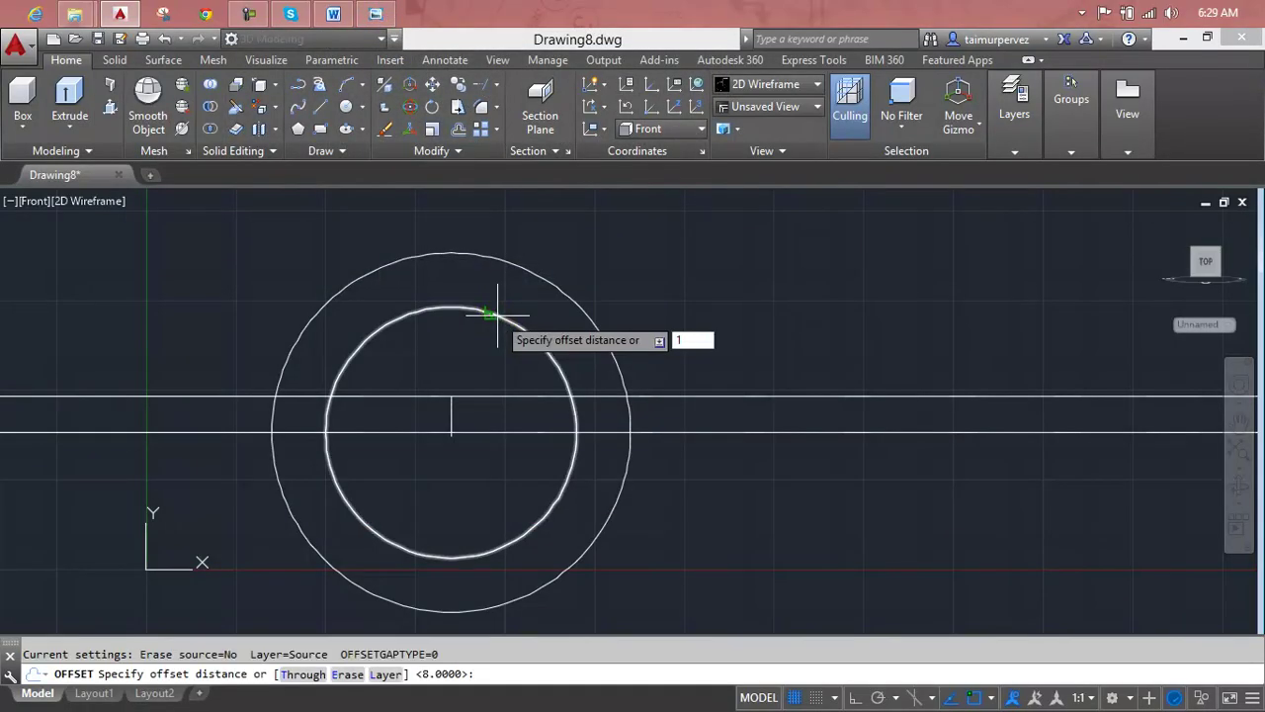
{"action": "type", "text": "0"}
{"action": "key", "text": "Return"}
{"action": "left_click", "coordinate": [446, 405]}
{"action": "left_click", "coordinate": [544, 409]}
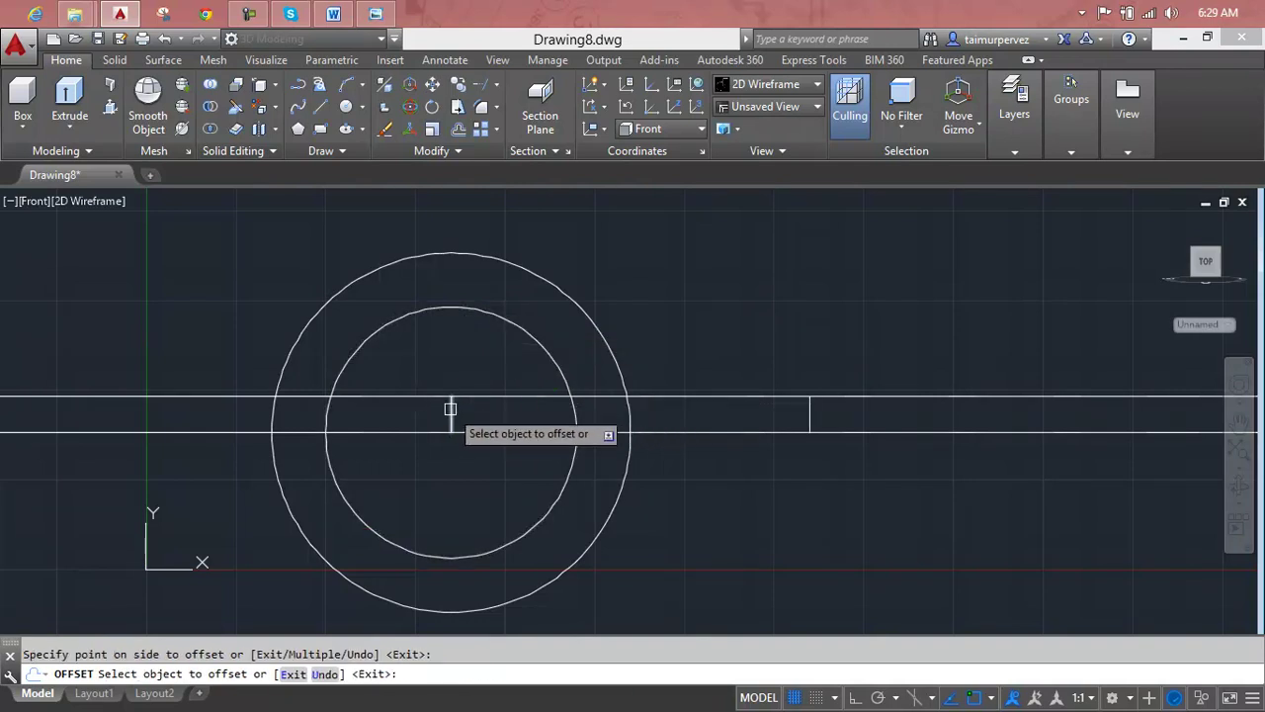
{"action": "left_click", "coordinate": [449, 408]}
{"action": "left_click", "coordinate": [316, 409]}
{"action": "scroll", "coordinate": [477, 408], "scroll_direction": "down", "scroll_amount": 2}
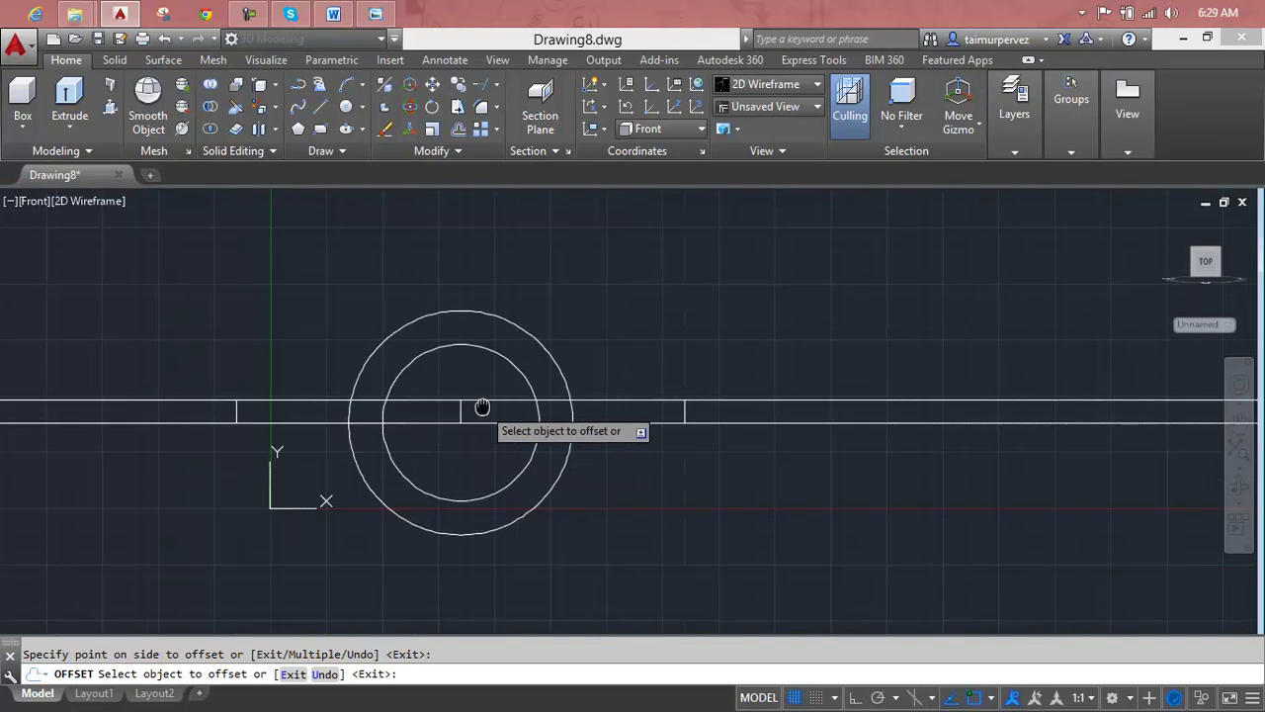
{"action": "middle_click_drag", "start_coordinate": [481, 407], "coordinate": [627, 374]}
{"action": "key", "text": "Escape"}
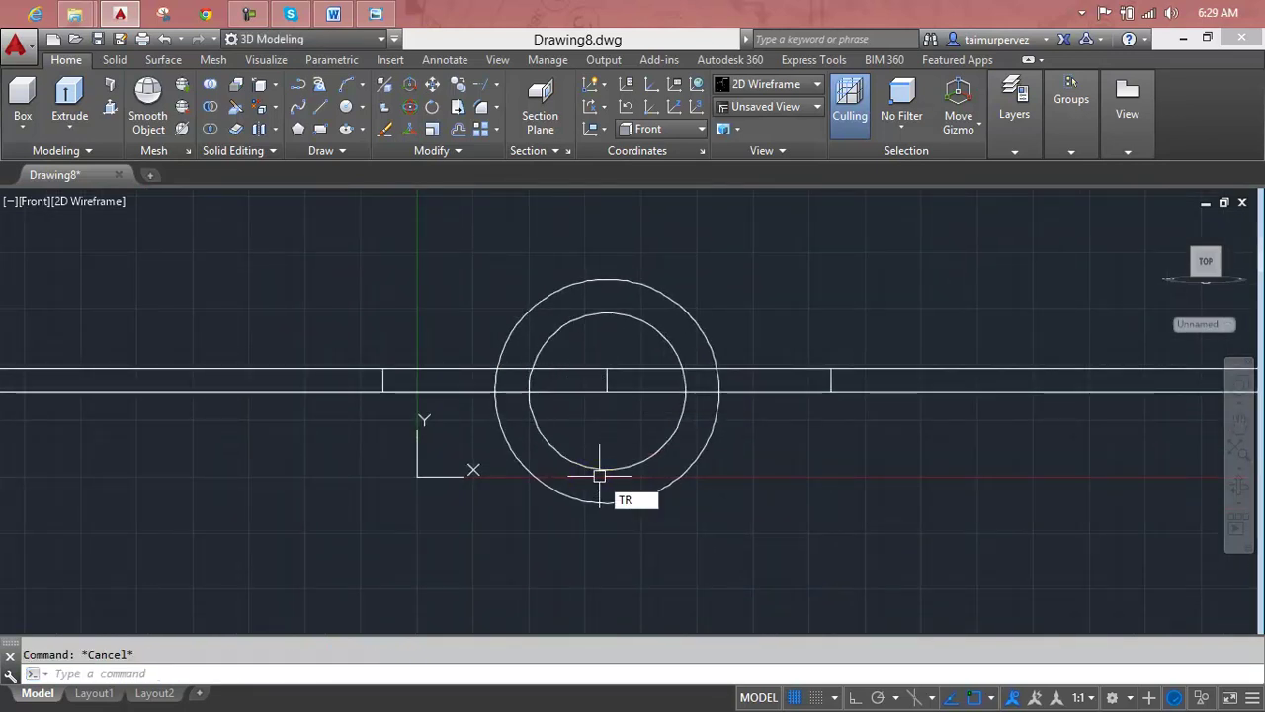
Trim the horizontal lines back to the left and right flange-end lines
{"action": "key", "text": "Return"}
{"action": "left_click", "coordinate": [306, 339]}
{"action": "left_click", "coordinate": [263, 452]}
{"action": "left_click", "coordinate": [869, 293]}
{"action": "left_click", "coordinate": [945, 593]}
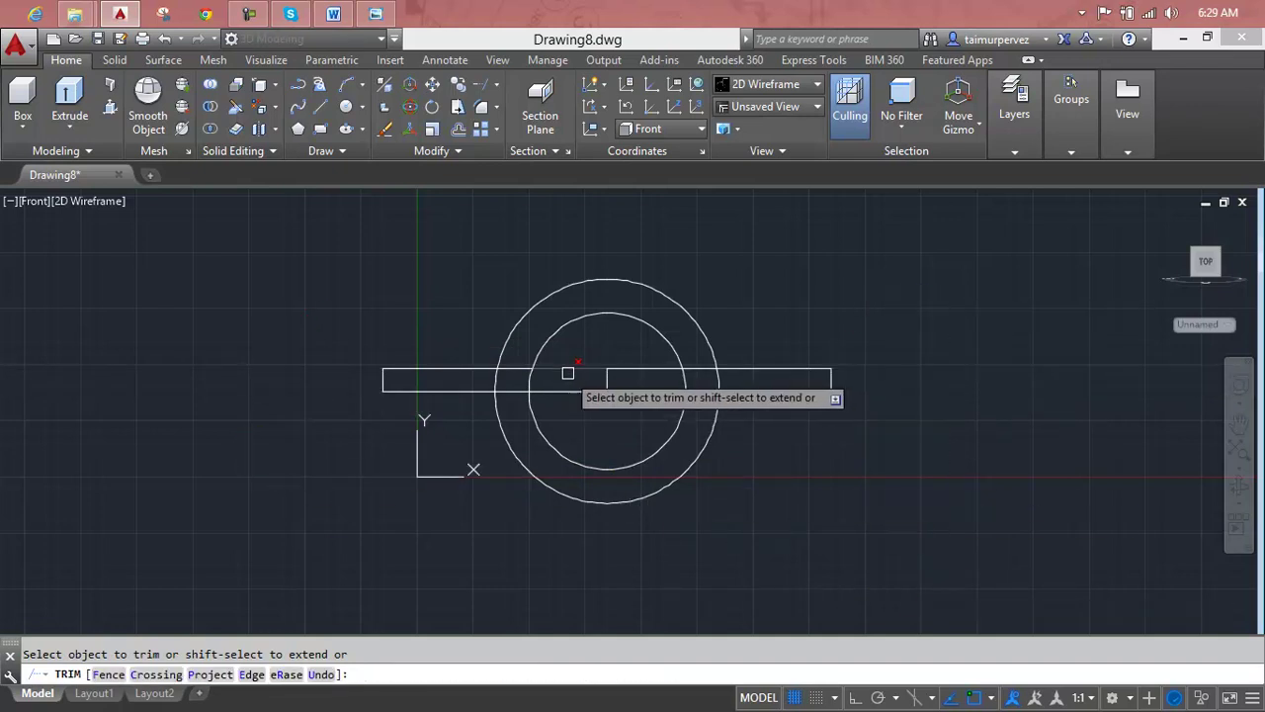
Close the accidentally opened Help window and erase the vertical centre line
{"action": "key", "text": "F1"}
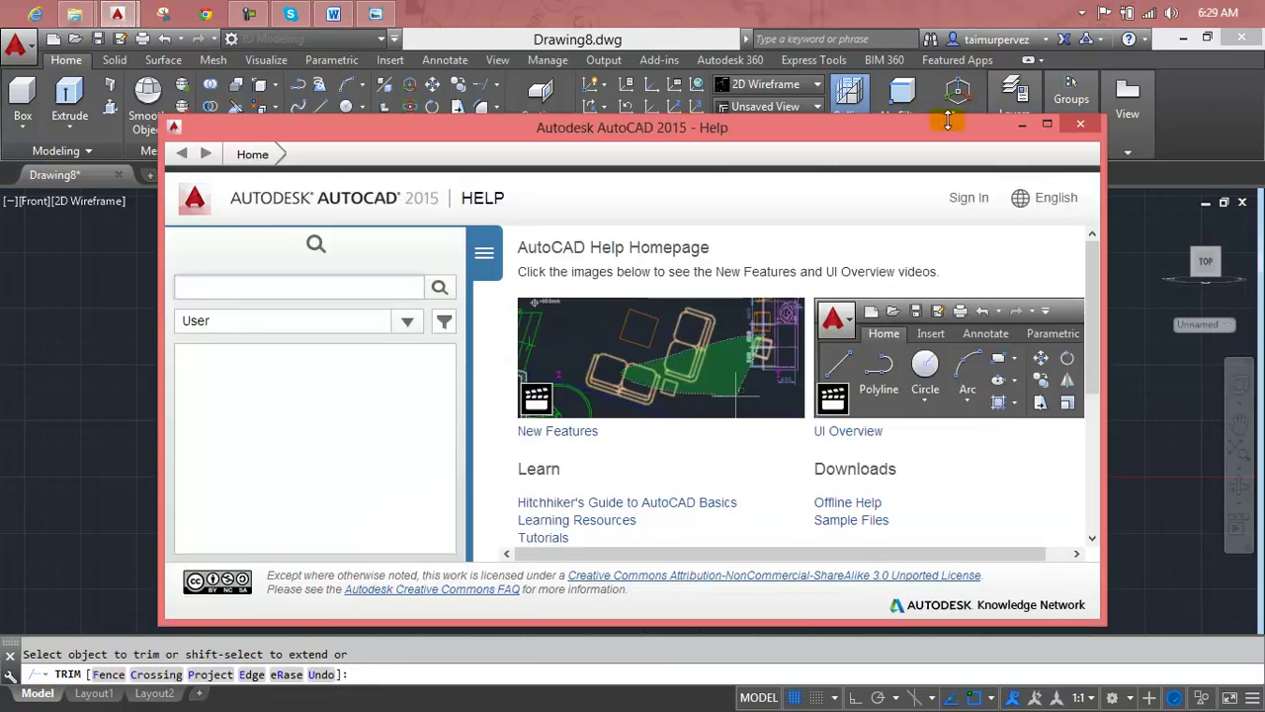
{"action": "left_click", "coordinate": [1084, 125]}
{"action": "key", "text": "Escape"}
{"action": "left_click", "coordinate": [607, 379]}
{"action": "key", "text": "Escape"}
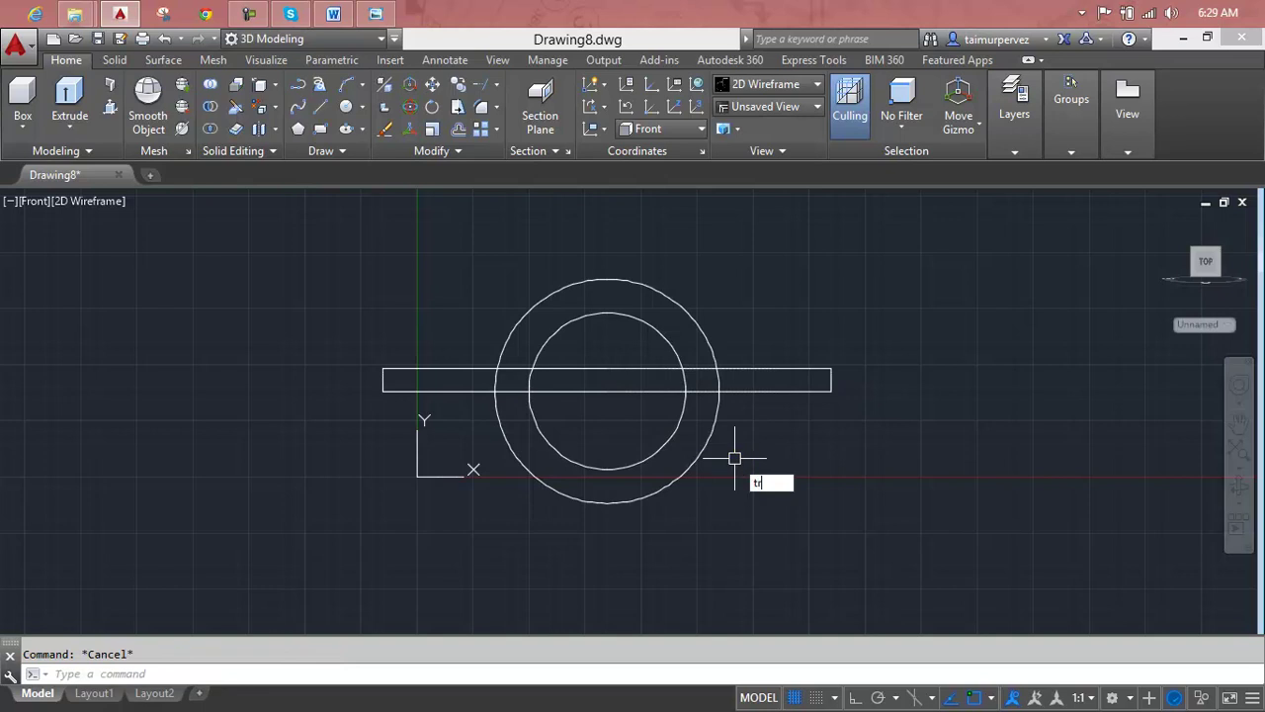
Trim away both circles' lower halves and the bar lines inside the arches
{"action": "key", "text": "Return"}
{"action": "key", "text": "Return"}
{"action": "left_click", "coordinate": [773, 440]}
{"action": "left_click", "coordinate": [497, 440]}
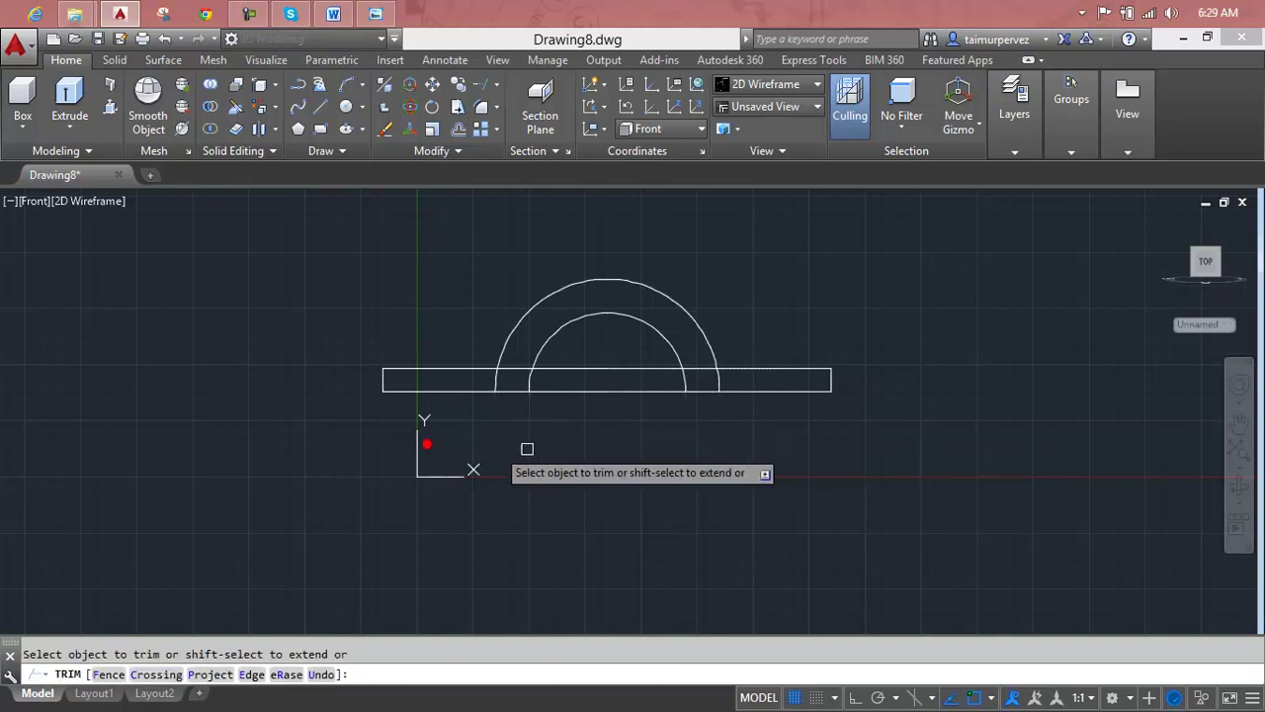
{"action": "left_click", "coordinate": [589, 347]}
{"action": "left_click", "coordinate": [587, 424]}
{"action": "scroll", "coordinate": [517, 364], "scroll_direction": "up", "scroll_amount": 2}
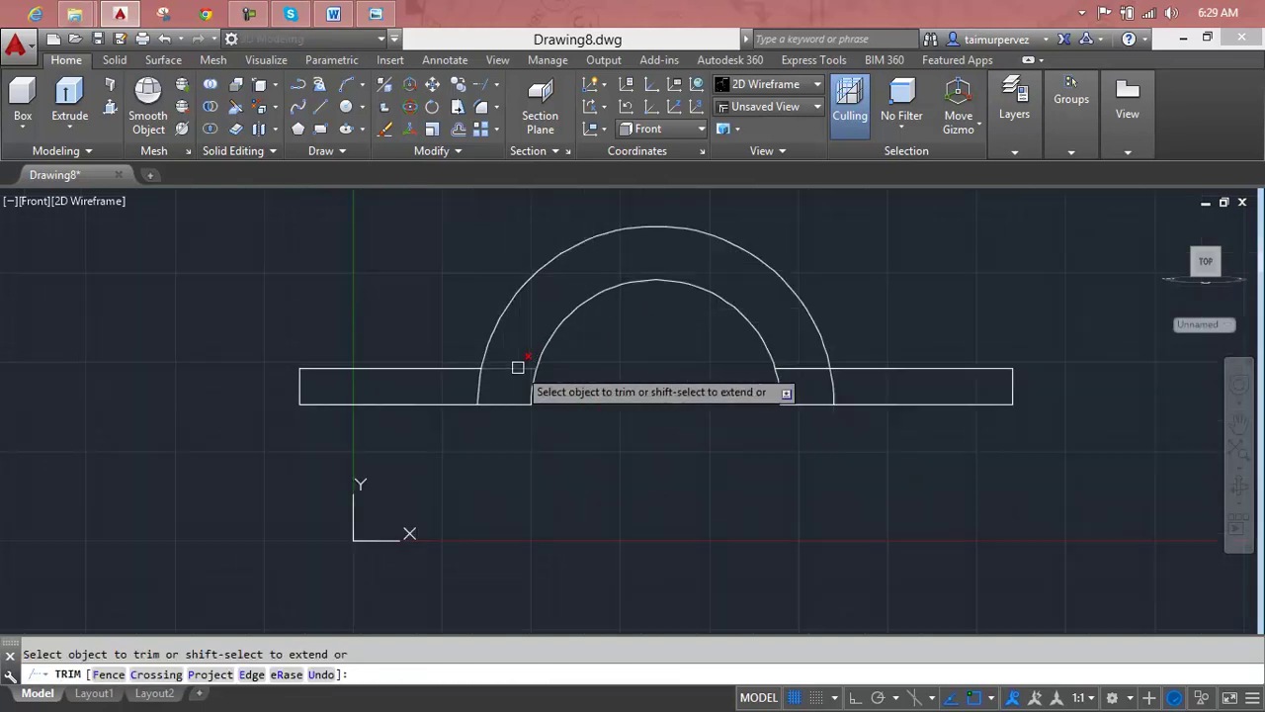
{"action": "left_click", "coordinate": [517, 368]}
{"action": "left_click", "coordinate": [479, 383]}
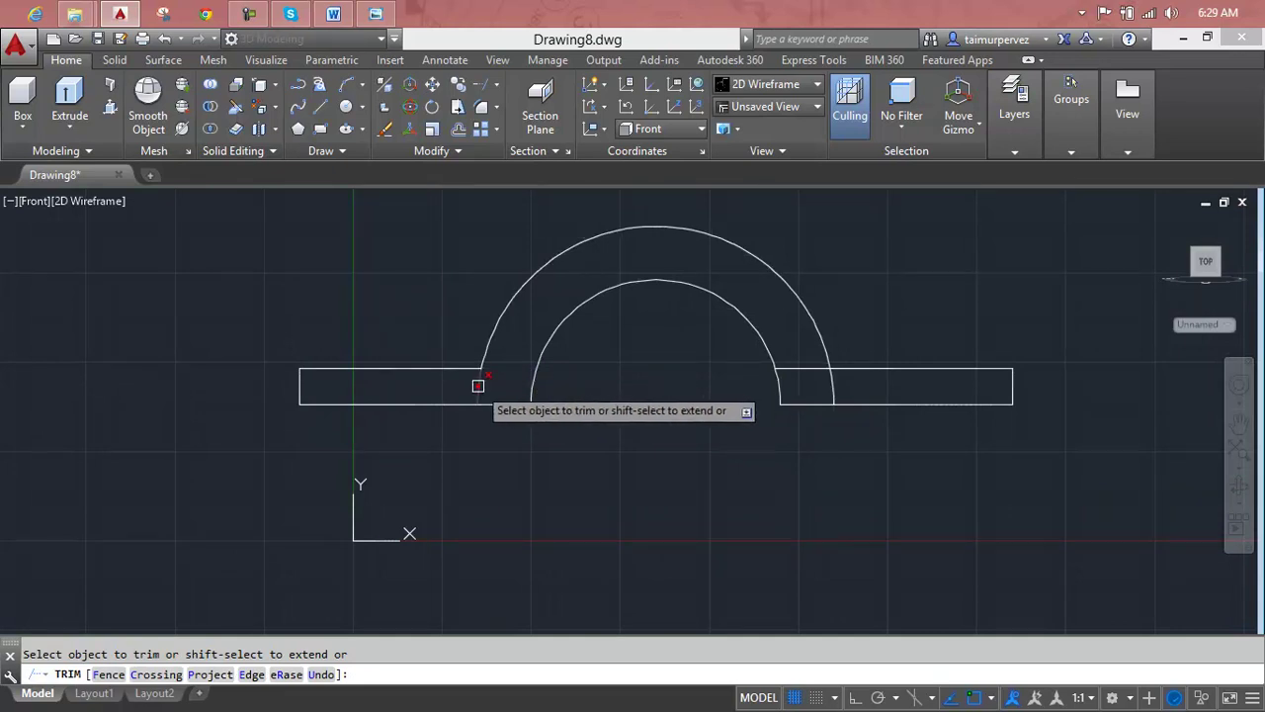
{"action": "left_click", "coordinate": [824, 370]}
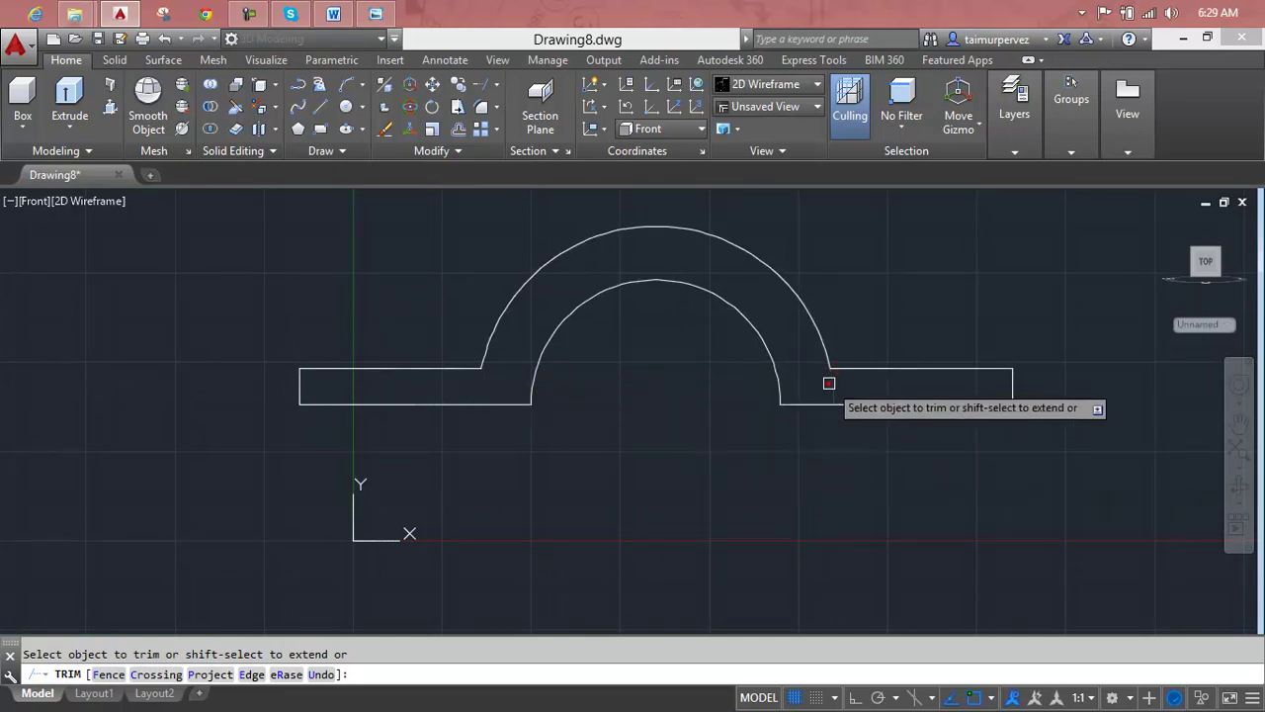
{"action": "key", "text": "Escape"}
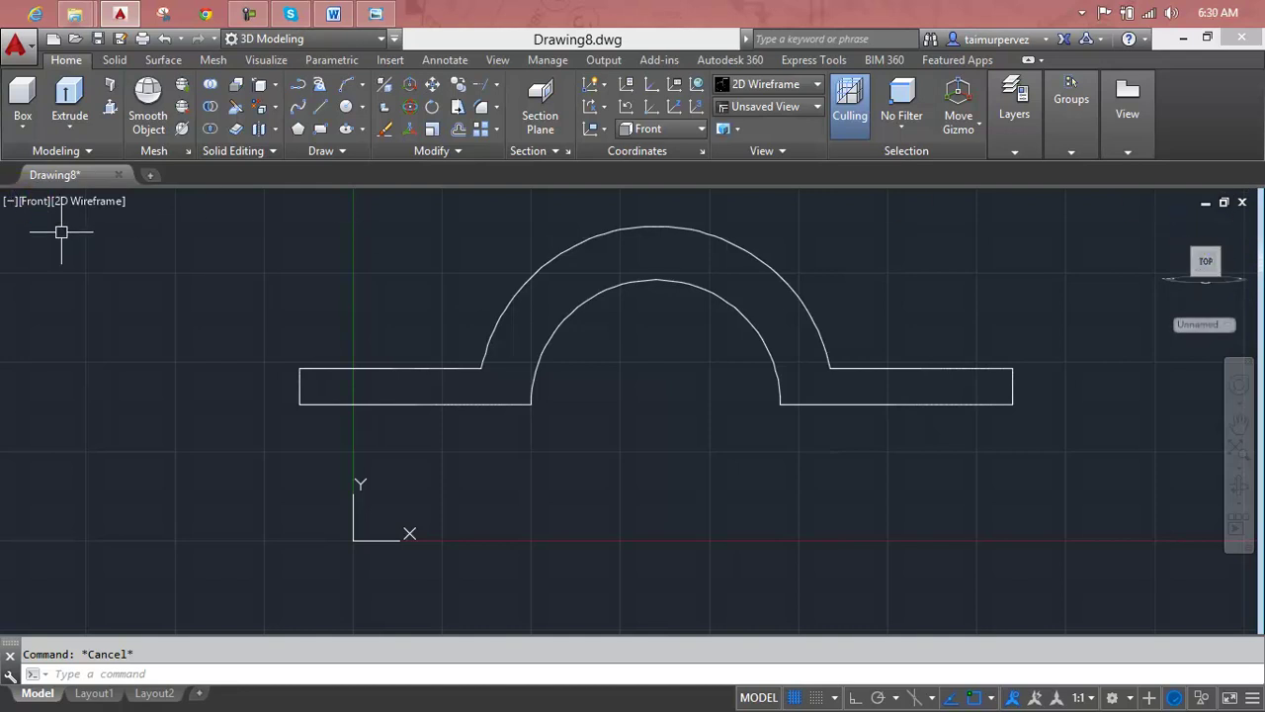
Switch to the Top view, then to the Home isometric view
{"action": "left_click", "coordinate": [28, 202]}
{"action": "left_click", "coordinate": [57, 247]}
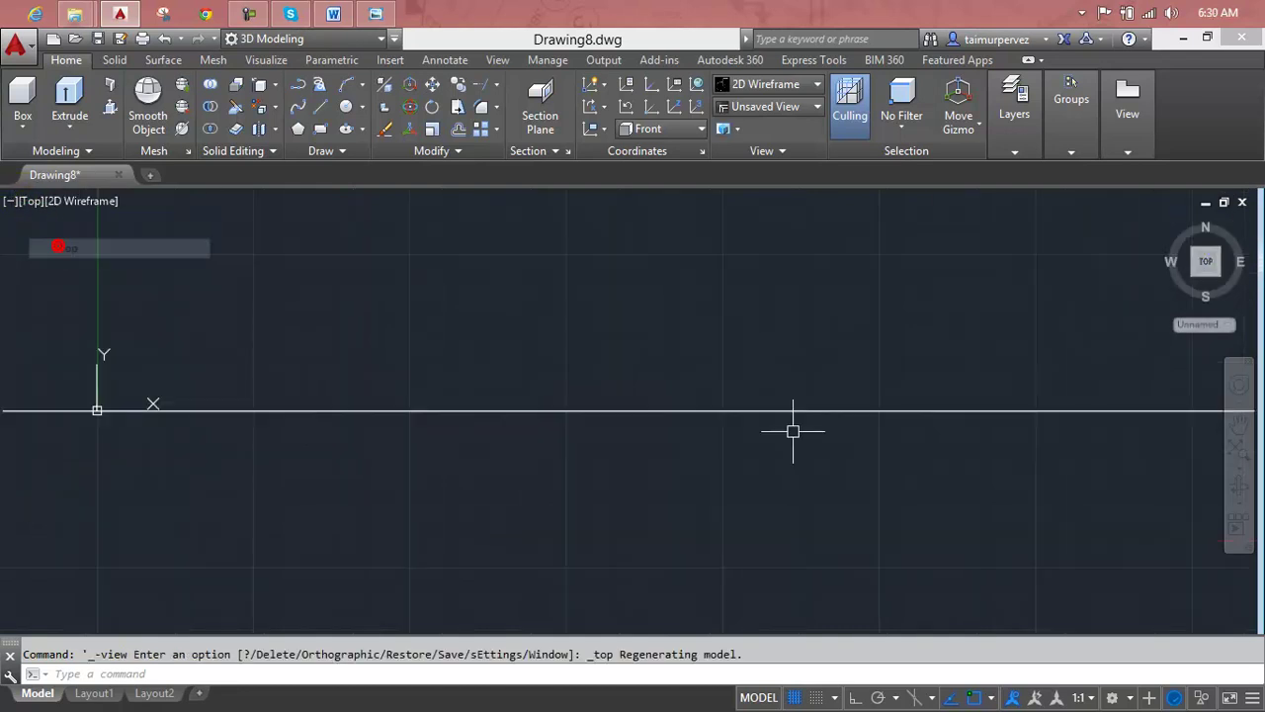
{"action": "left_click", "coordinate": [1170, 223]}
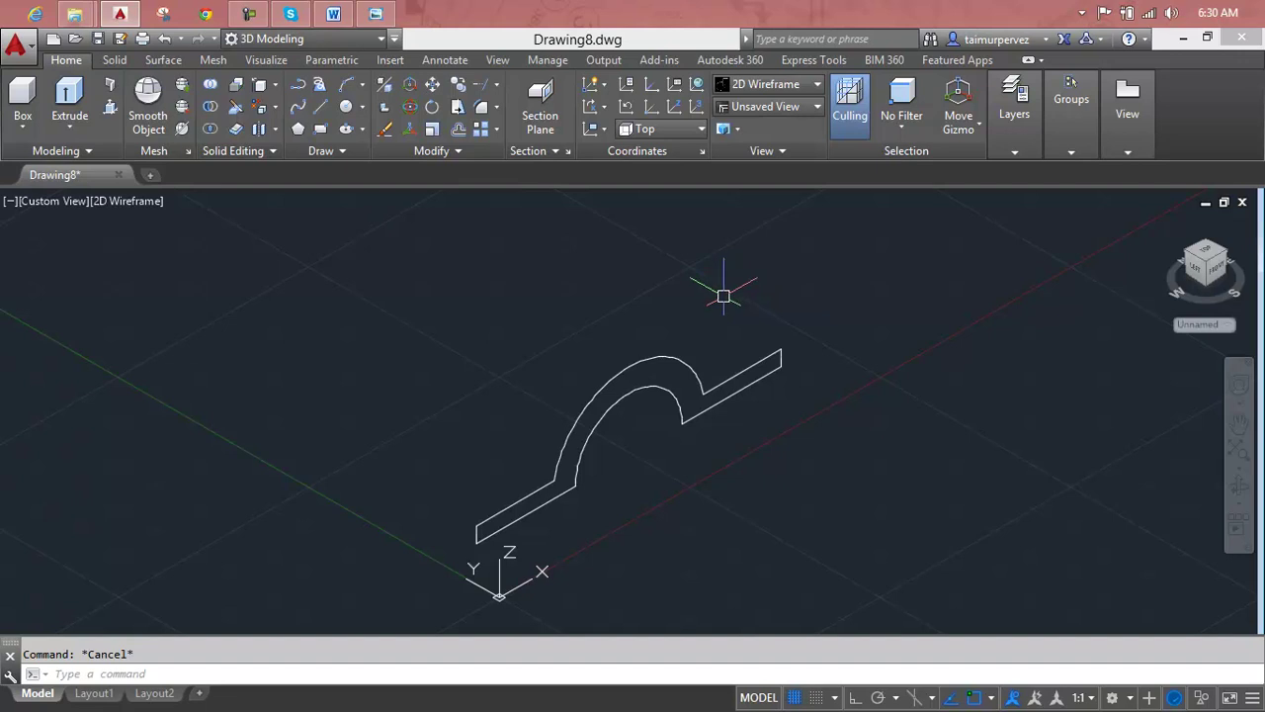
Convert the window-selected outline into a region with REG; a press-pull attempt is abandoned
{"action": "type", "text": "reg"}
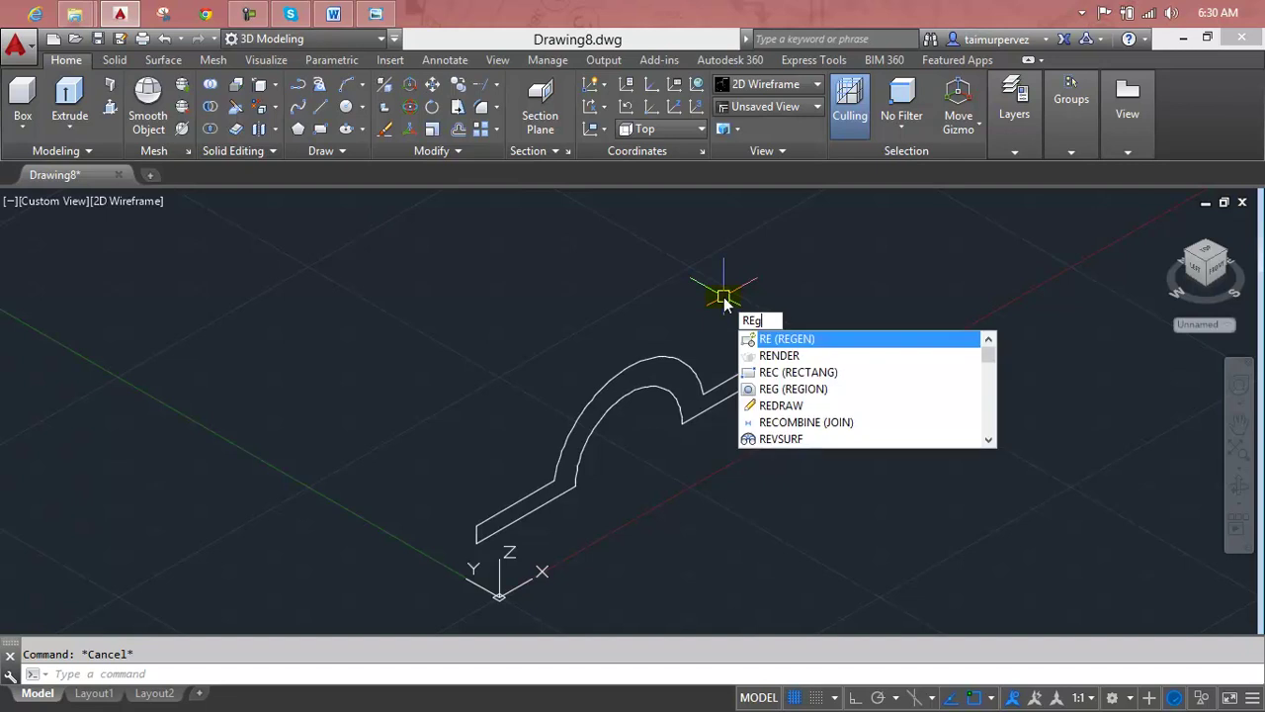
{"action": "key", "text": "Return"}
{"action": "left_click", "coordinate": [938, 280]}
{"action": "left_click", "coordinate": [379, 575]}
{"action": "key", "text": "Return"}
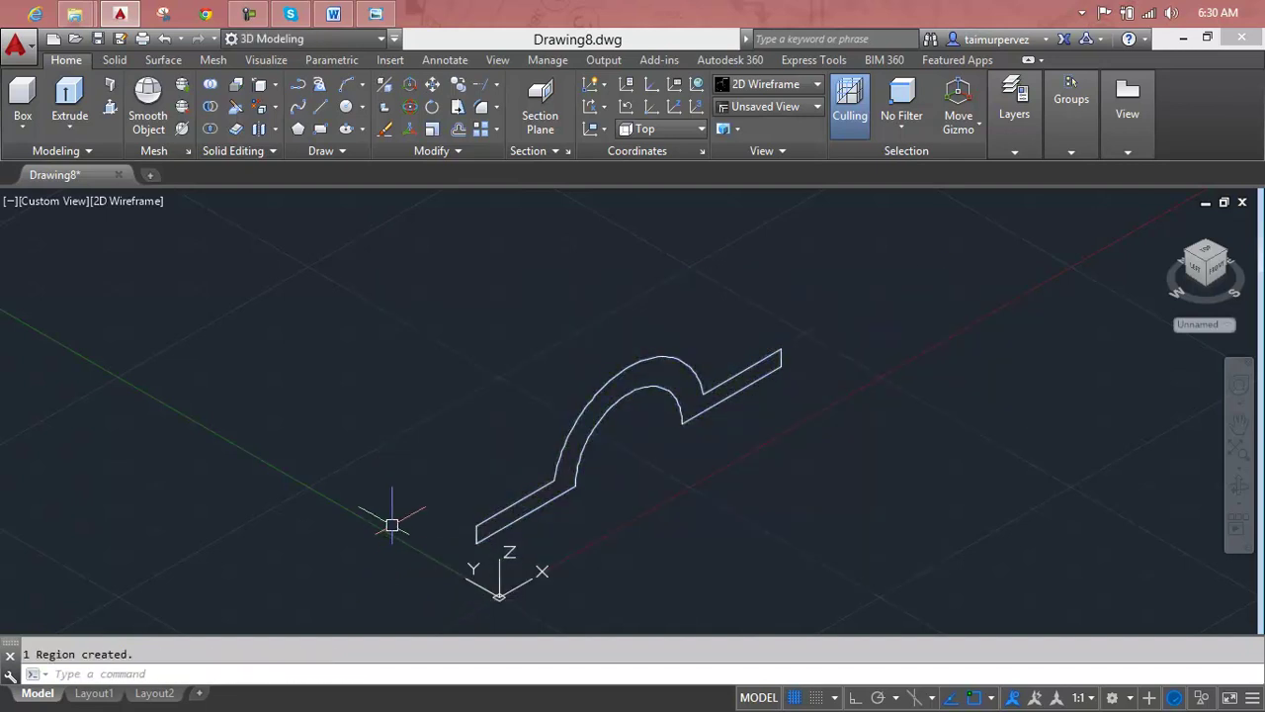
{"action": "left_click", "coordinate": [113, 111]}
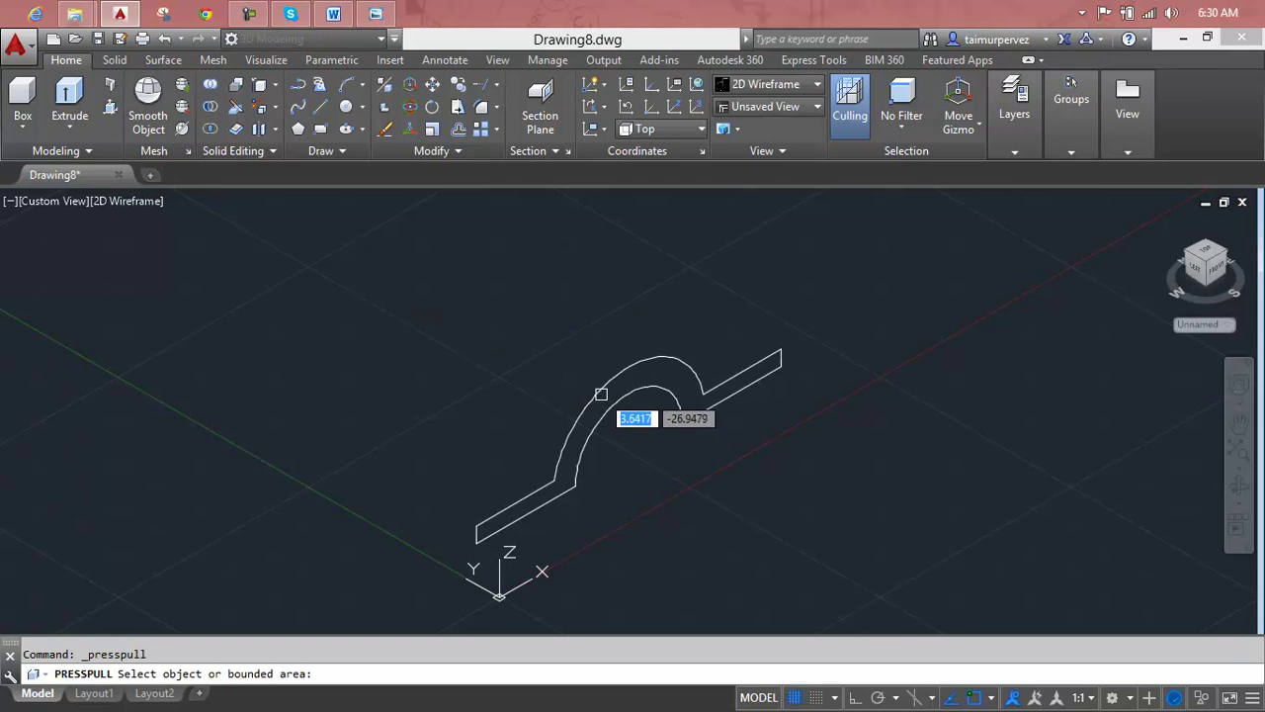
{"action": "key", "text": "Escape"}
Extrude the clamp region to a height of 8
{"action": "left_click", "coordinate": [81, 129]}
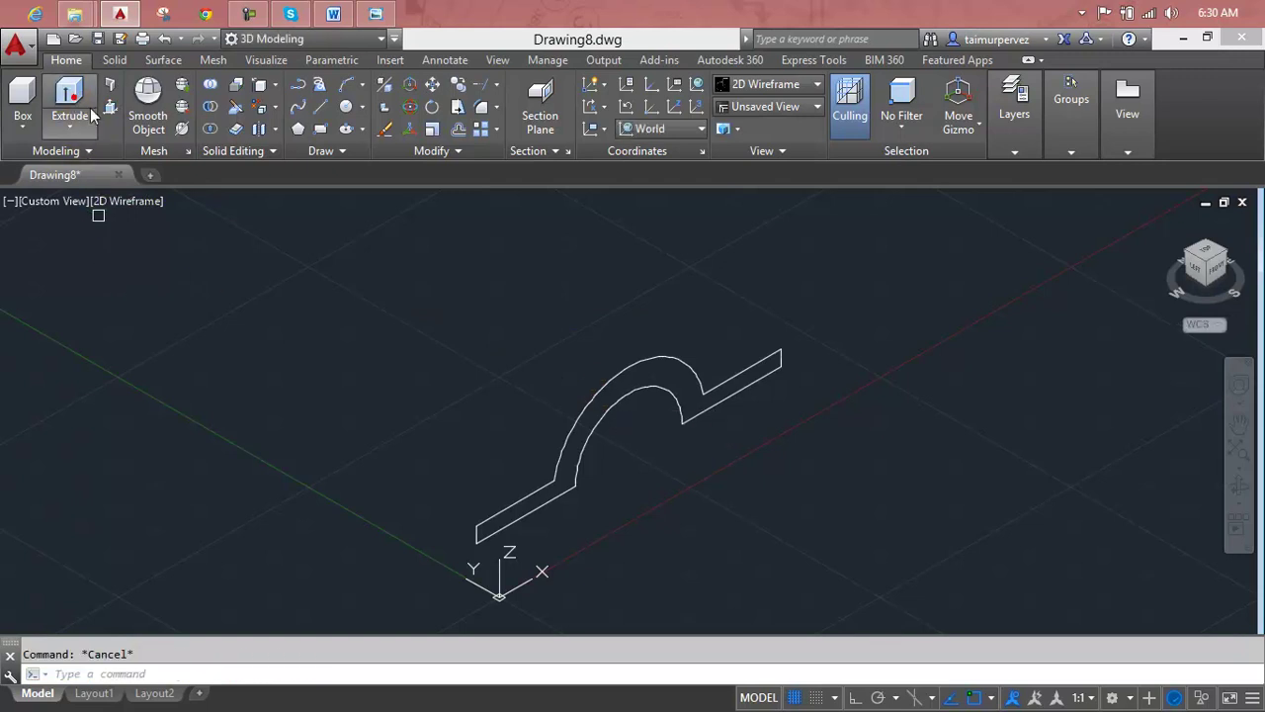
{"action": "left_click", "coordinate": [586, 405]}
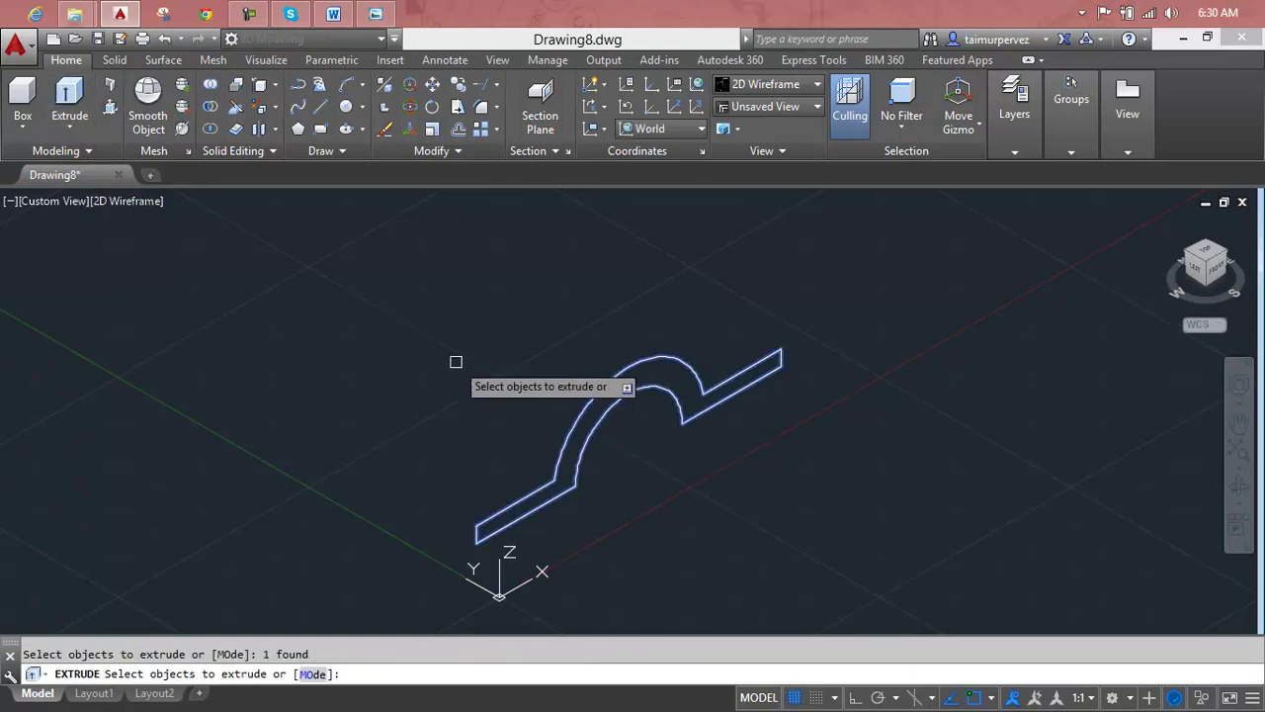
{"action": "key", "text": "Return"}
{"action": "type", "text": "8"}
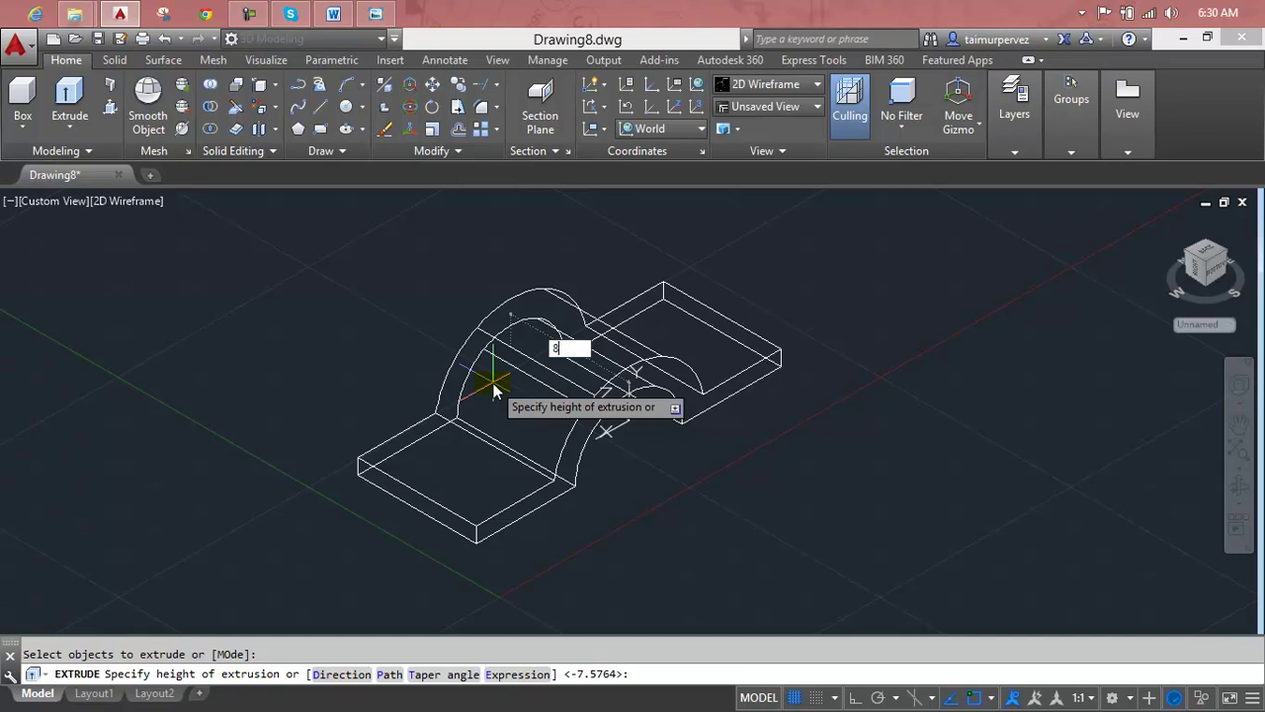
{"action": "key", "text": "Return"}
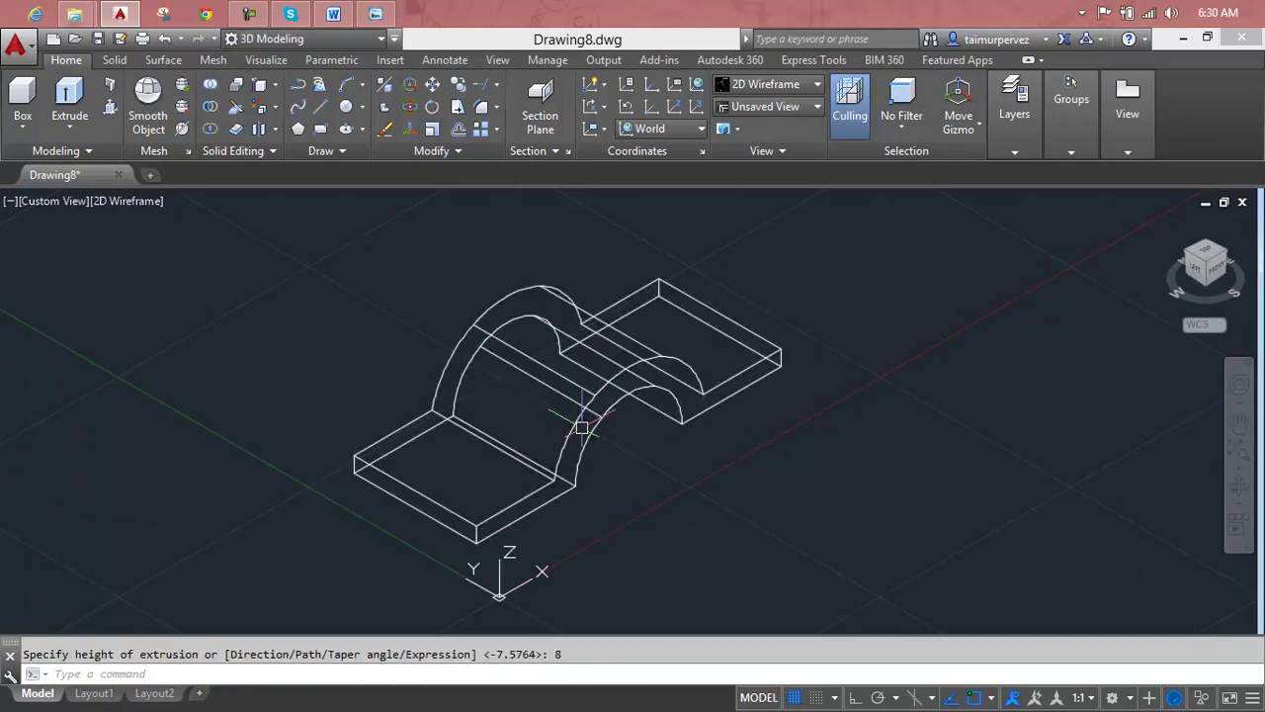
{"action": "key", "text": "Escape"}
Pan to re-centre the clamp and bring up the preset views list
{"action": "mouse_move", "coordinate": [709, 450]}
{"action": "middle_mouse_down"}
{"action": "mouse_move", "coordinate": [633, 484]}
{"action": "mouse_move", "coordinate": [582, 531]}
{"action": "mouse_move", "coordinate": [485, 556]}
{"action": "mouse_move", "coordinate": [548, 511]}
{"action": "mouse_move", "coordinate": [548, 530]}
{"action": "mouse_move", "coordinate": [539, 514]}
{"action": "middle_mouse_up"}
{"action": "left_click", "coordinate": [45, 213]}
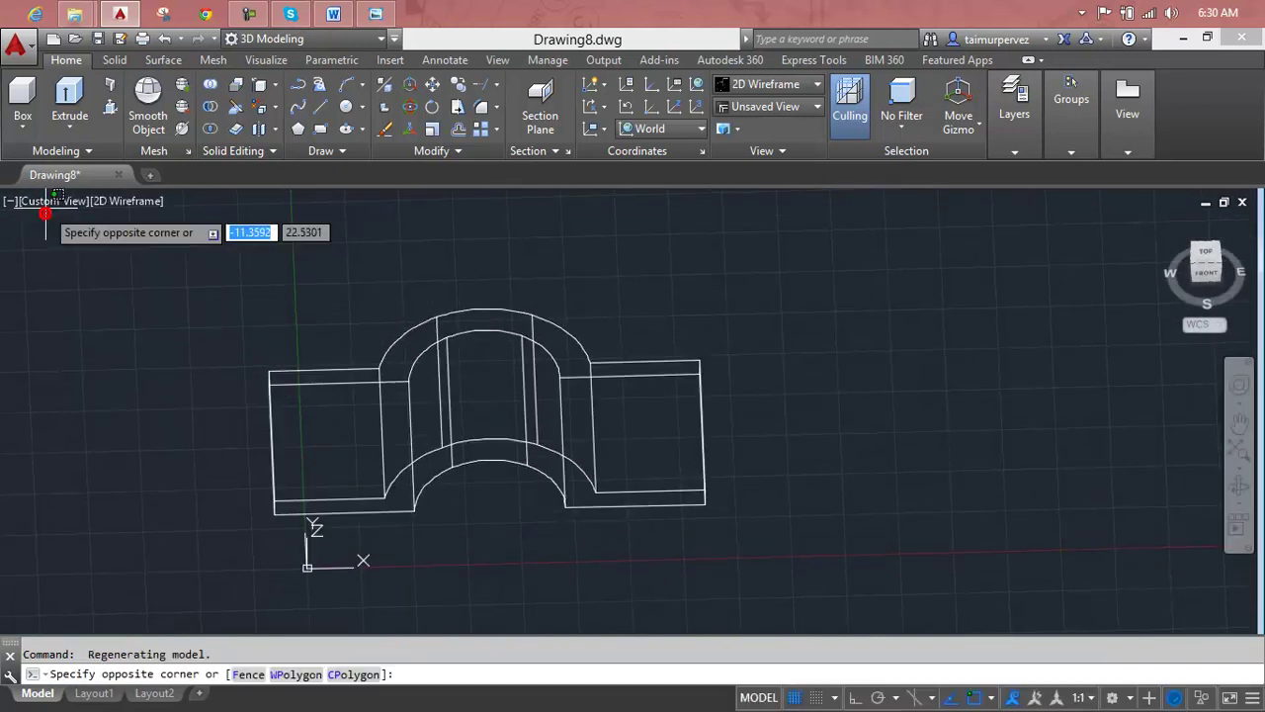
{"action": "left_click", "coordinate": [49, 203]}
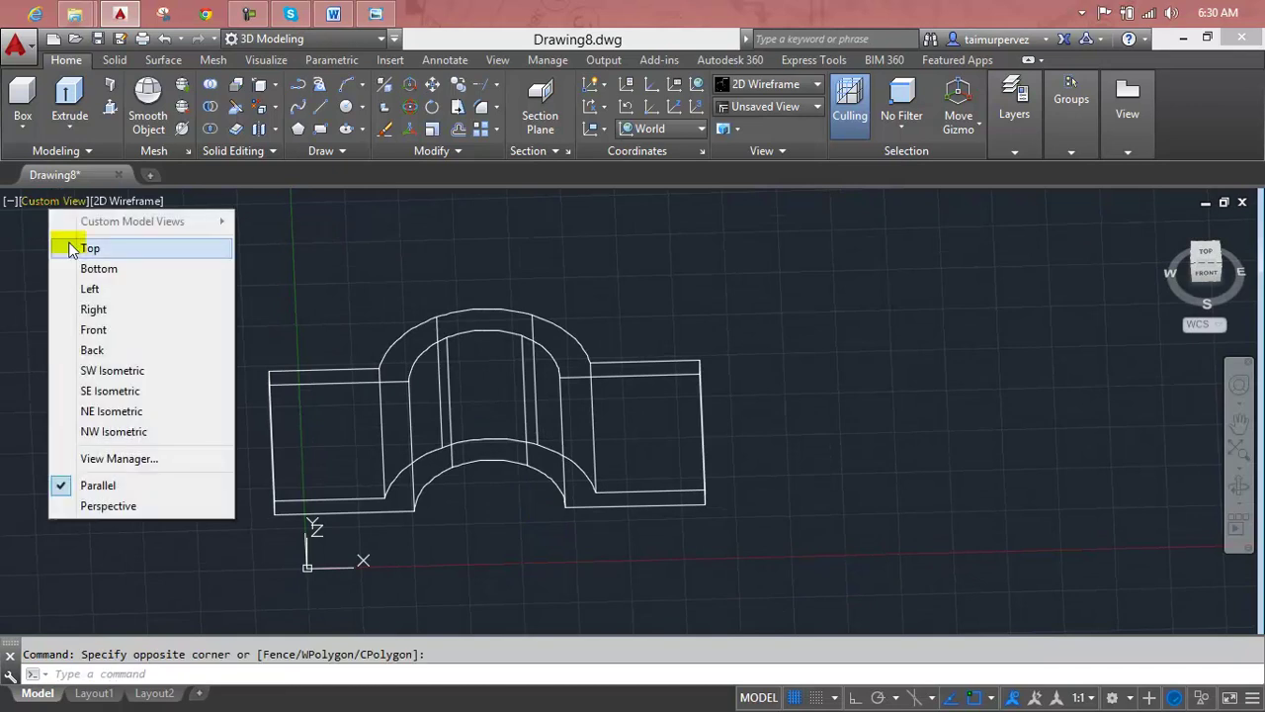
In Top view, draw a vertical line across the clamp from top edge to bottom edge
{"action": "left_click", "coordinate": [62, 247]}
{"action": "scroll", "coordinate": [382, 386], "scroll_direction": "down", "scroll_amount": 3}
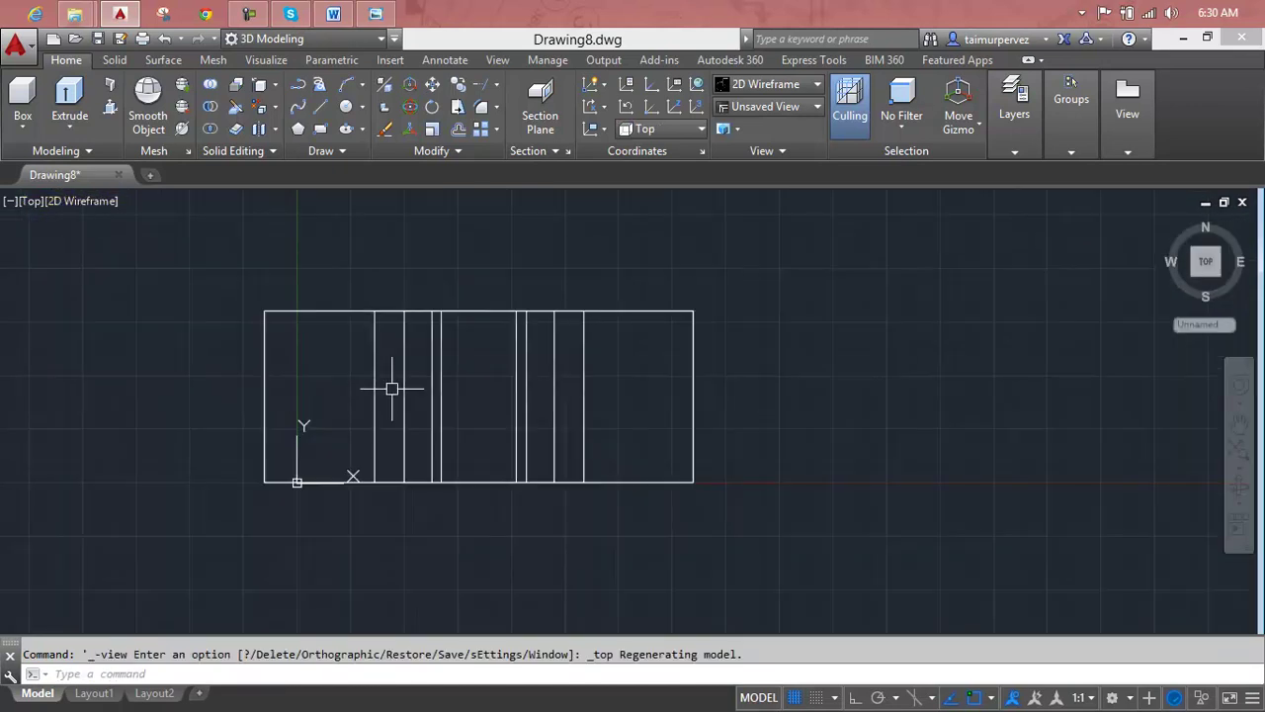
{"action": "scroll", "coordinate": [622, 379], "scroll_direction": "up", "scroll_amount": 2}
{"action": "key", "text": "Escape"}
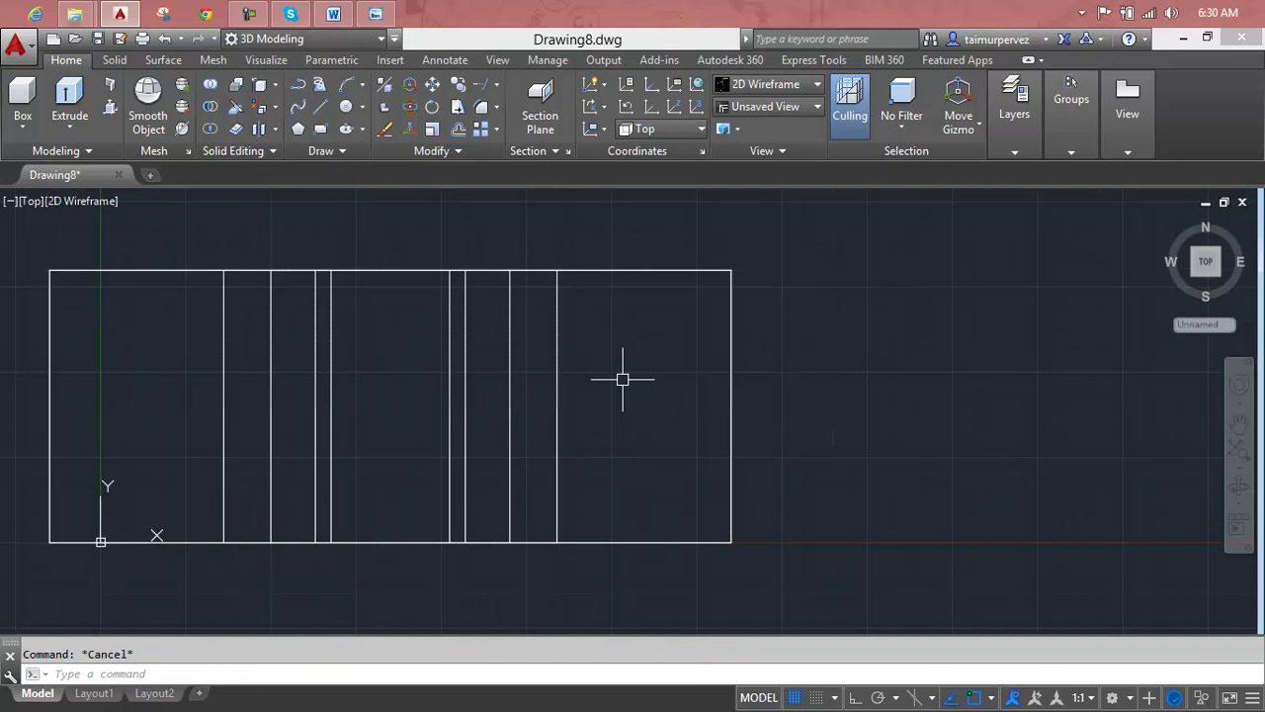
{"action": "type", "text": "L"}
{"action": "key", "text": "Return"}
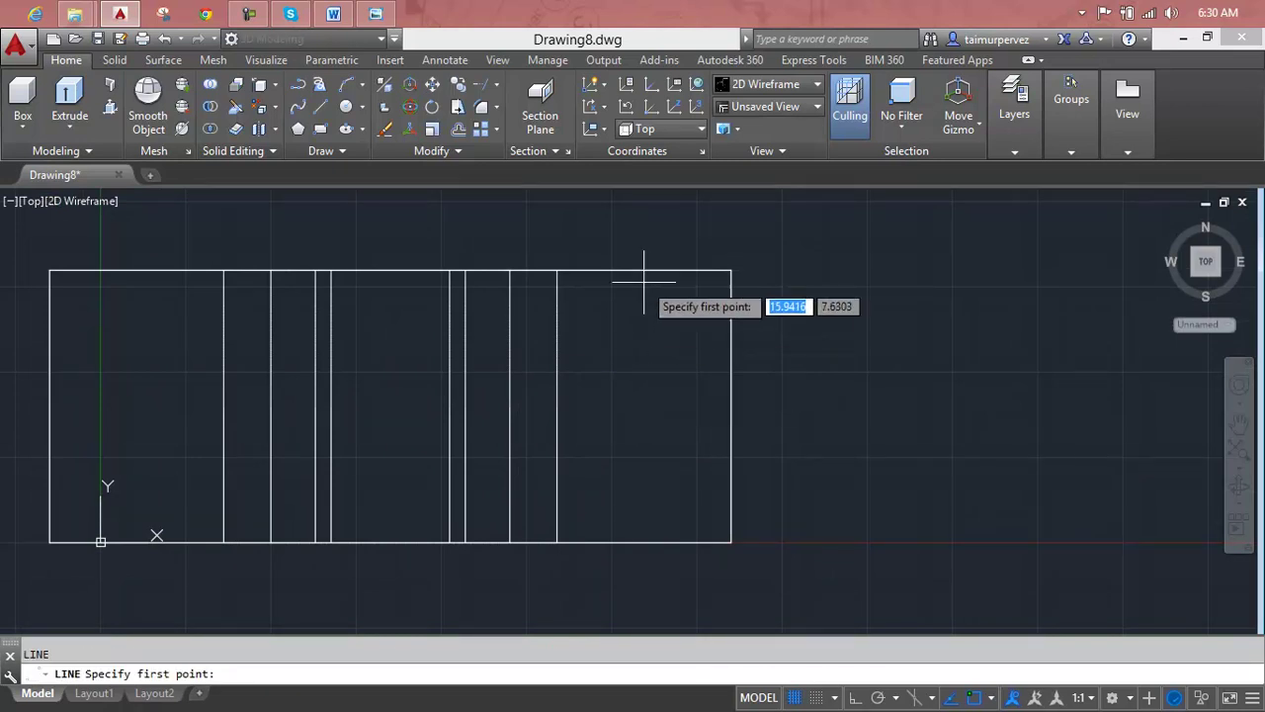
{"action": "left_click", "coordinate": [644, 269]}
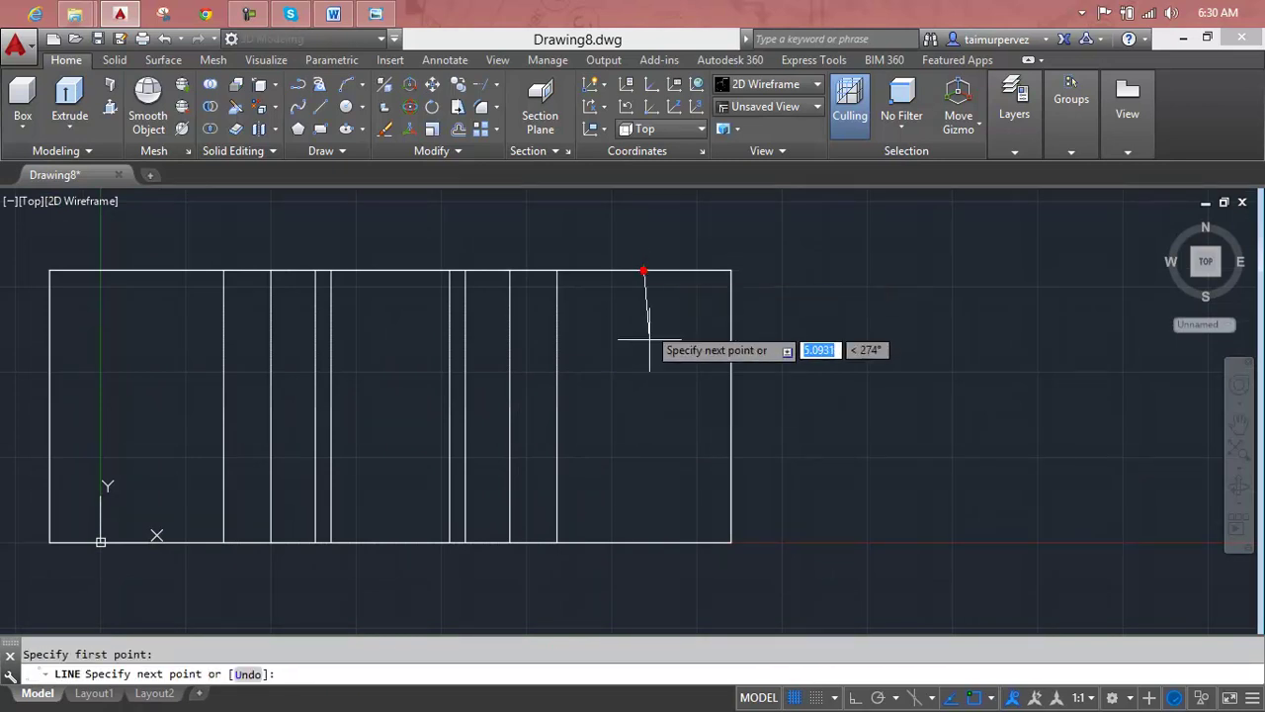
{"action": "left_click", "coordinate": [644, 541]}
{"action": "key", "text": "Return"}
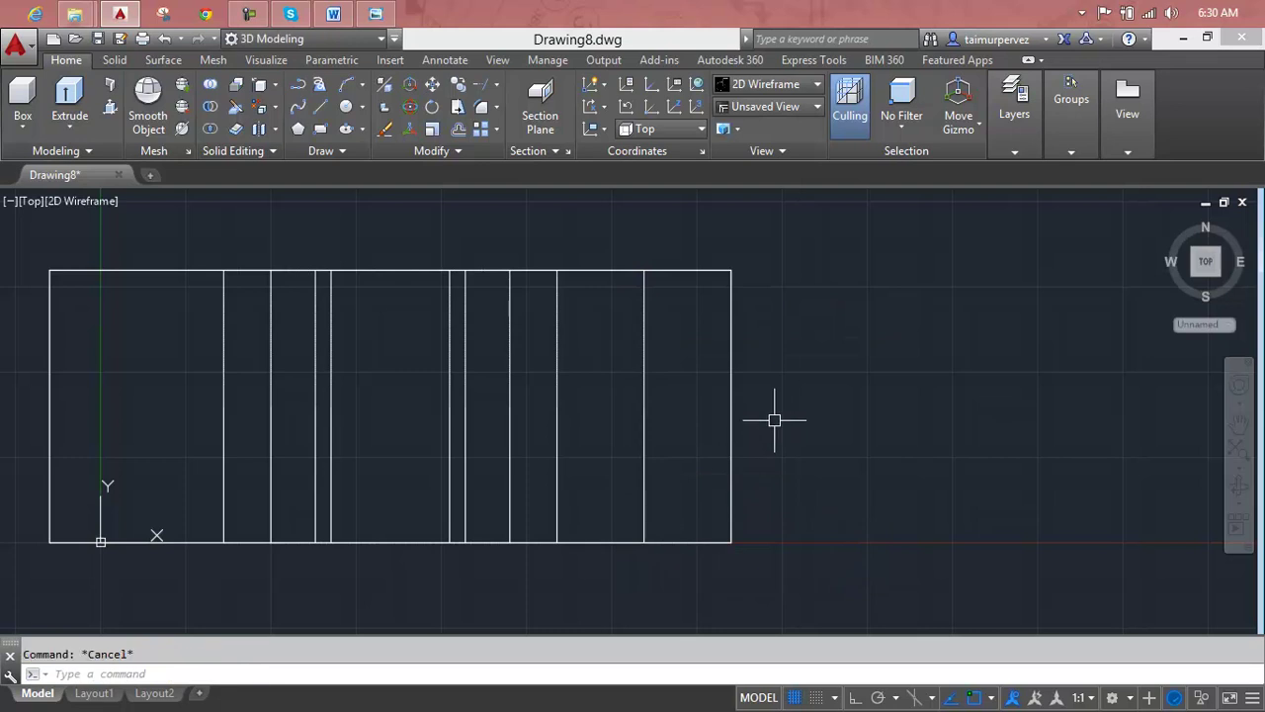
{"action": "type", "text": "c"}
Draw a horizontal guide line from the right flange's outer edge to the vertical line's midpoint
{"action": "key", "text": "Return"}
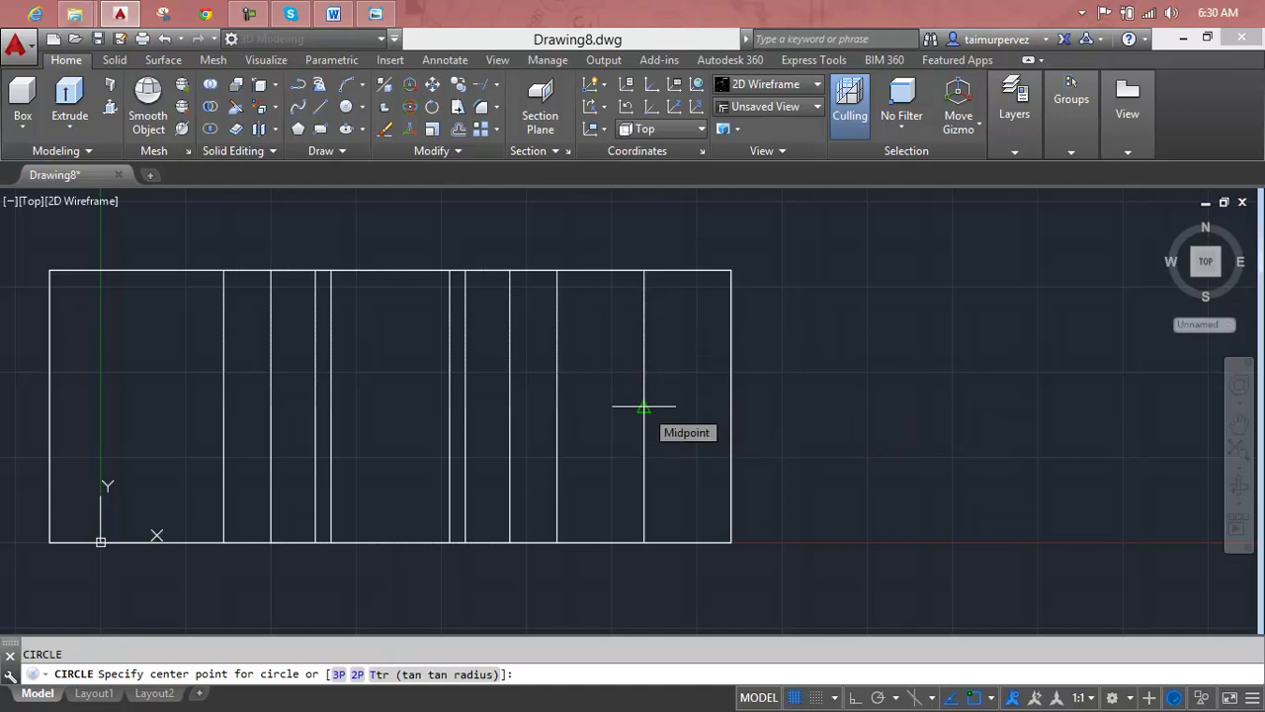
{"action": "left_click", "coordinate": [643, 406]}
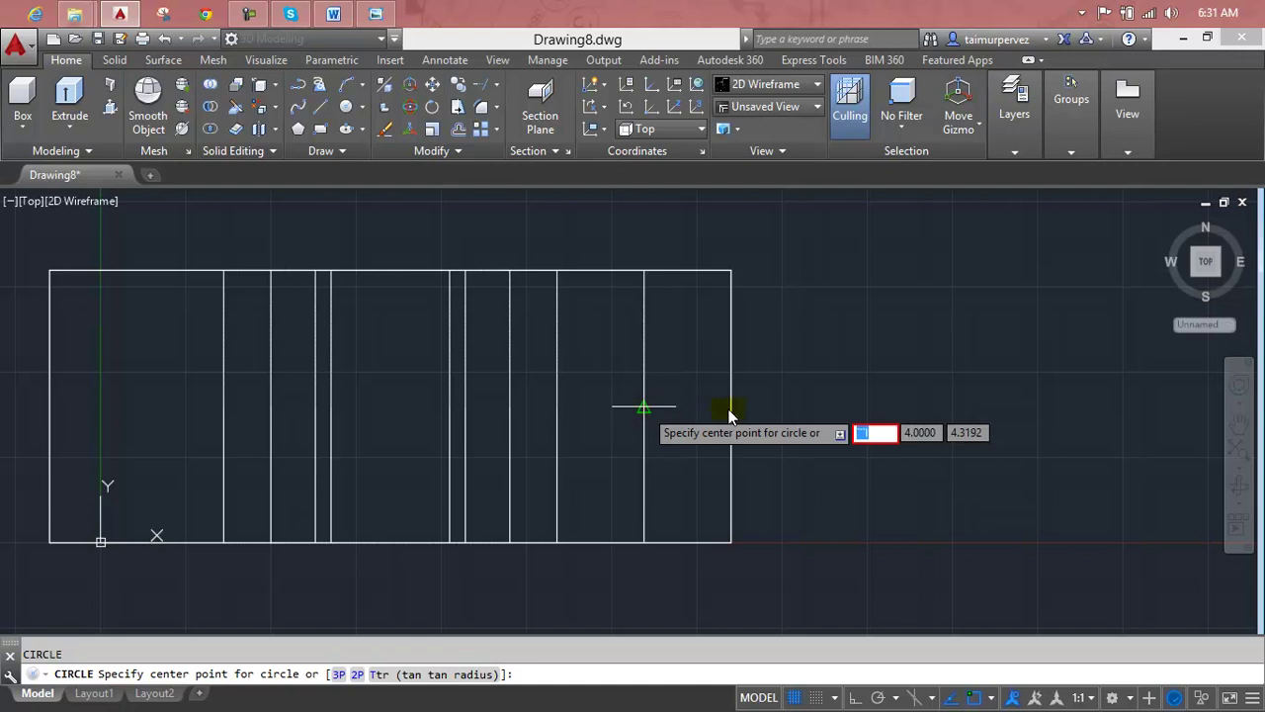
{"action": "key", "text": "Escape"}
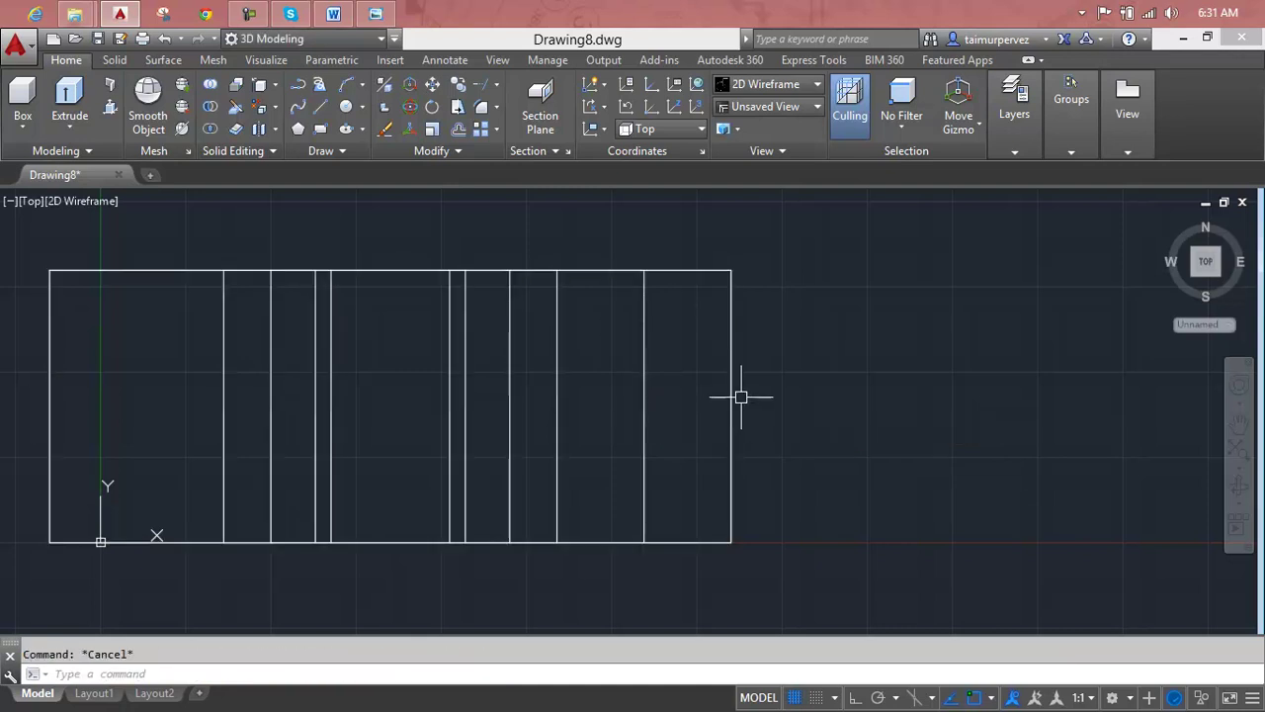
{"action": "key", "text": "Return"}
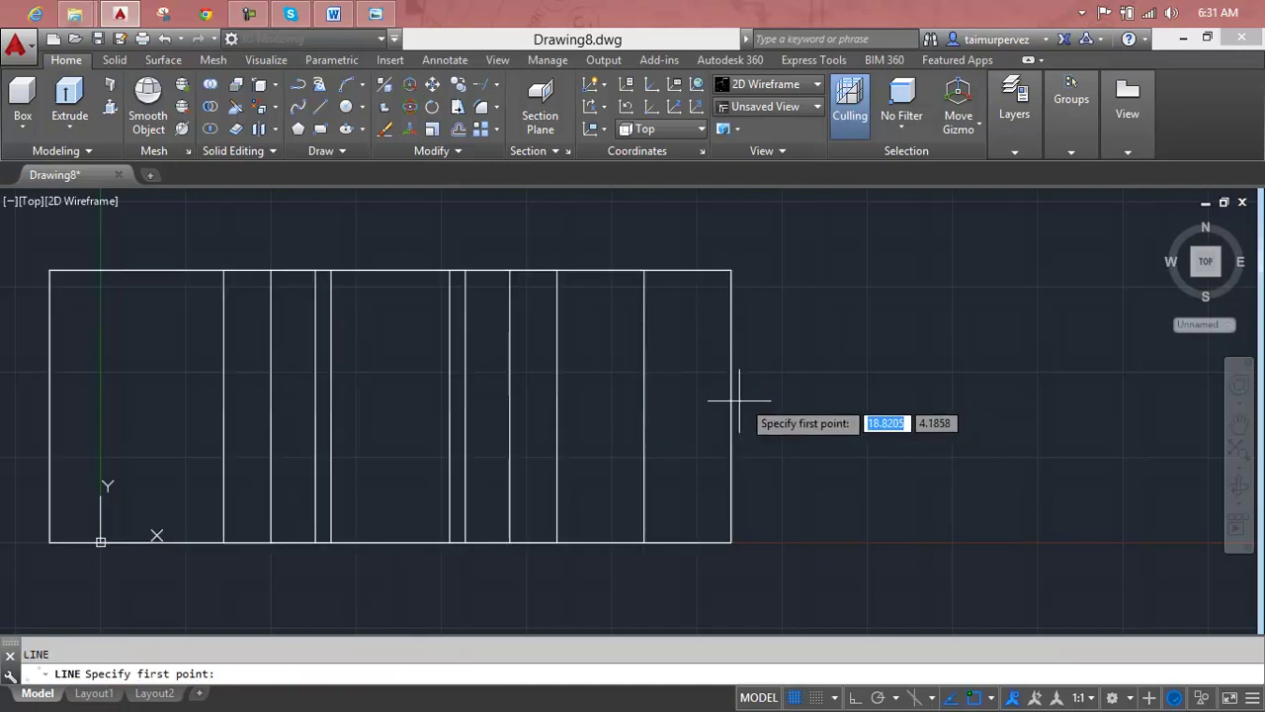
{"action": "left_click", "coordinate": [731, 406]}
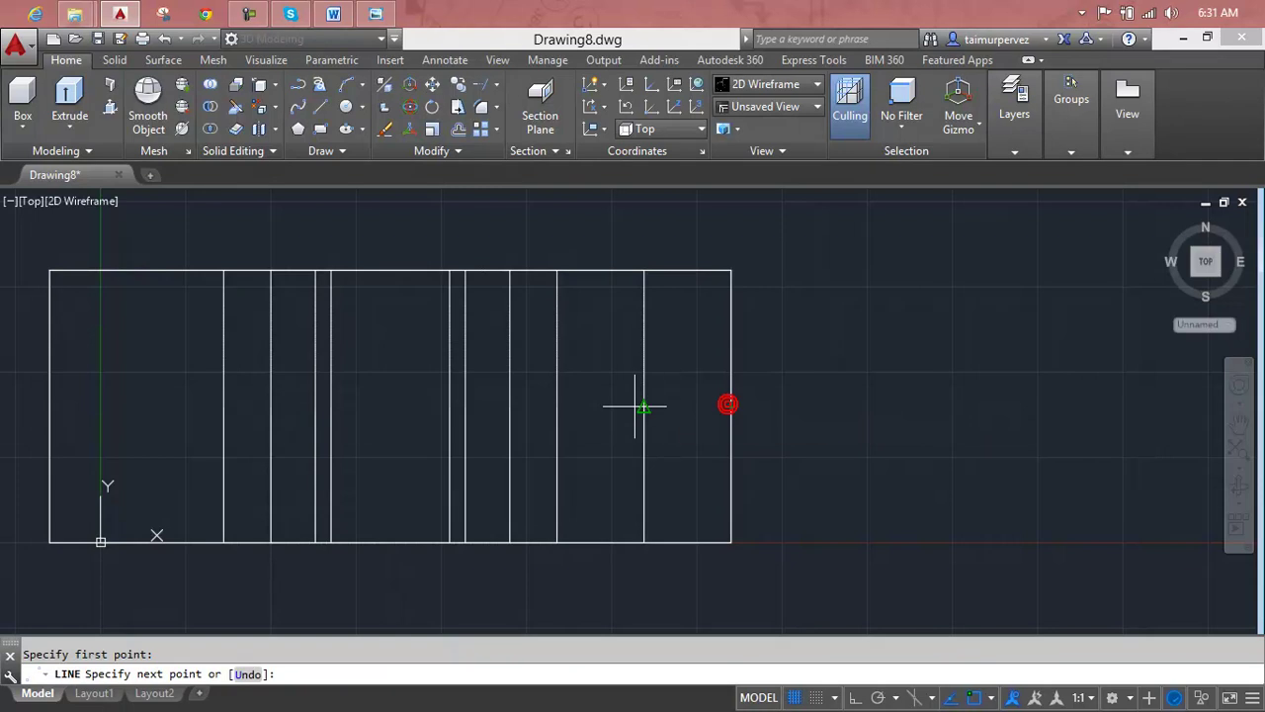
{"action": "left_click", "coordinate": [556, 406]}
{"action": "key", "text": "Return"}
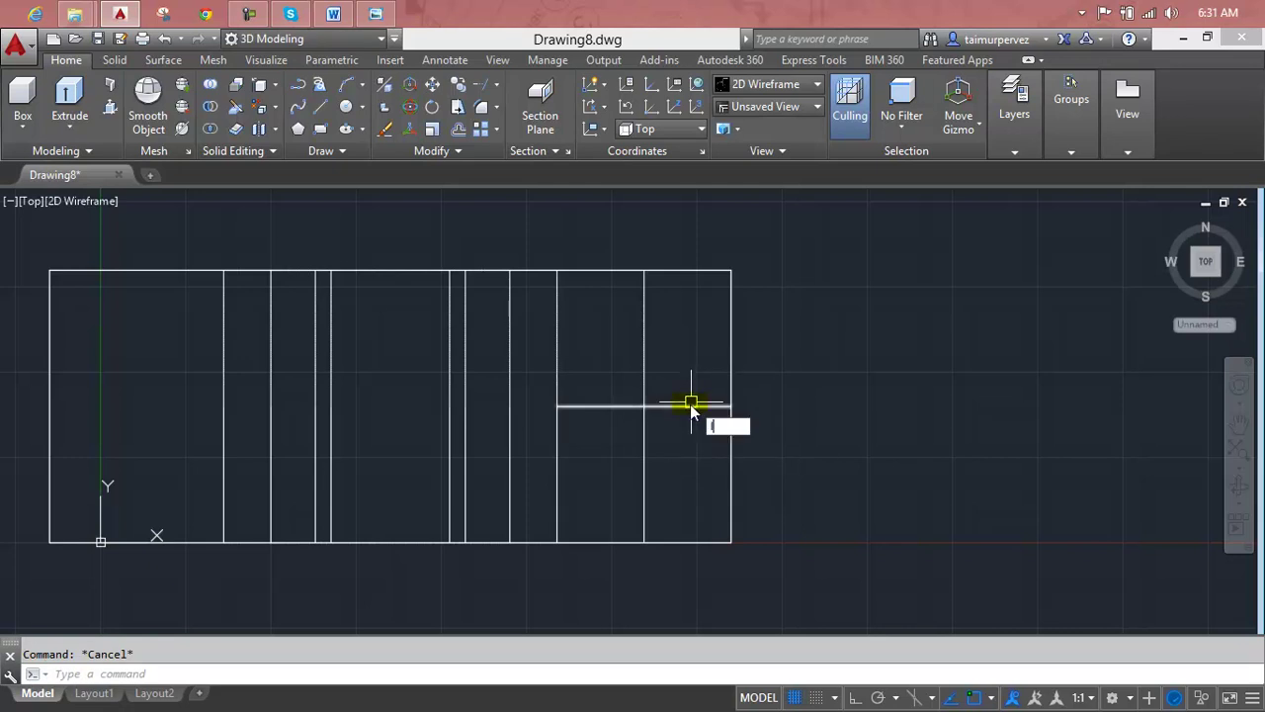
Draw a vertical guide line from the guide lines' crossing up to the flange's top edge
{"action": "key", "text": "Return"}
{"action": "left_click", "coordinate": [643, 407]}
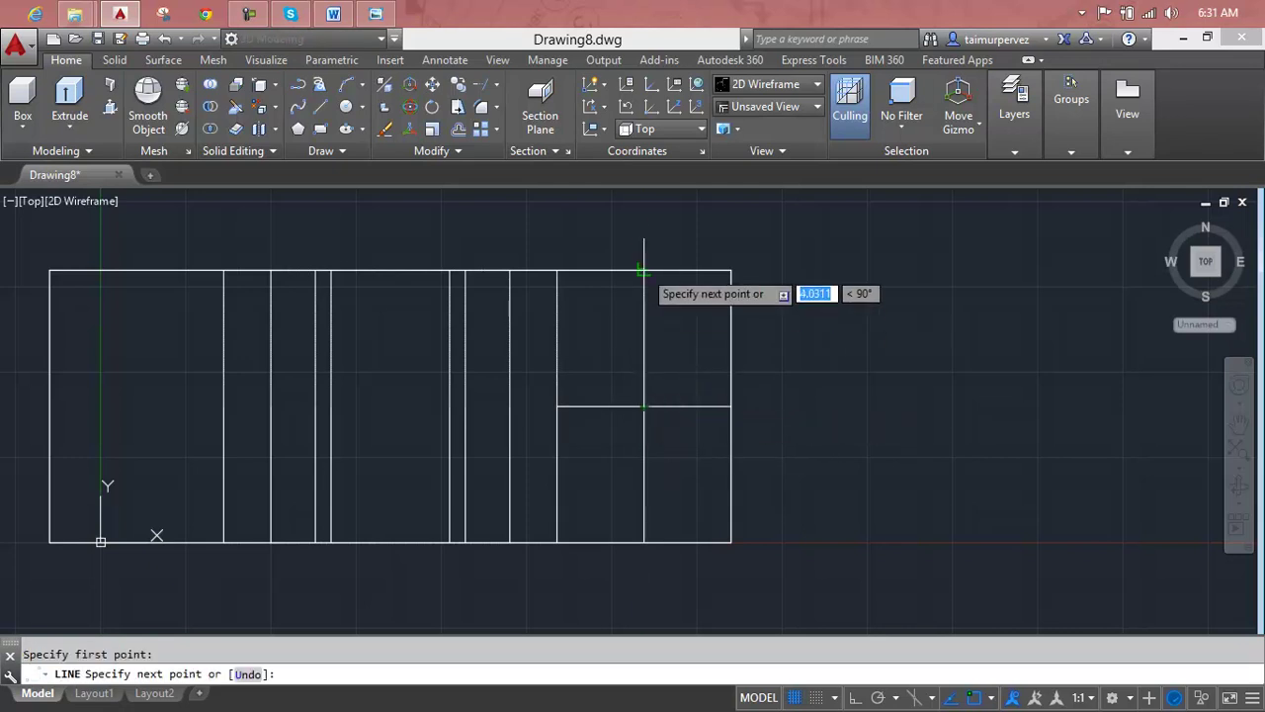
{"action": "left_click", "coordinate": [643, 269]}
{"action": "key", "text": "Return"}
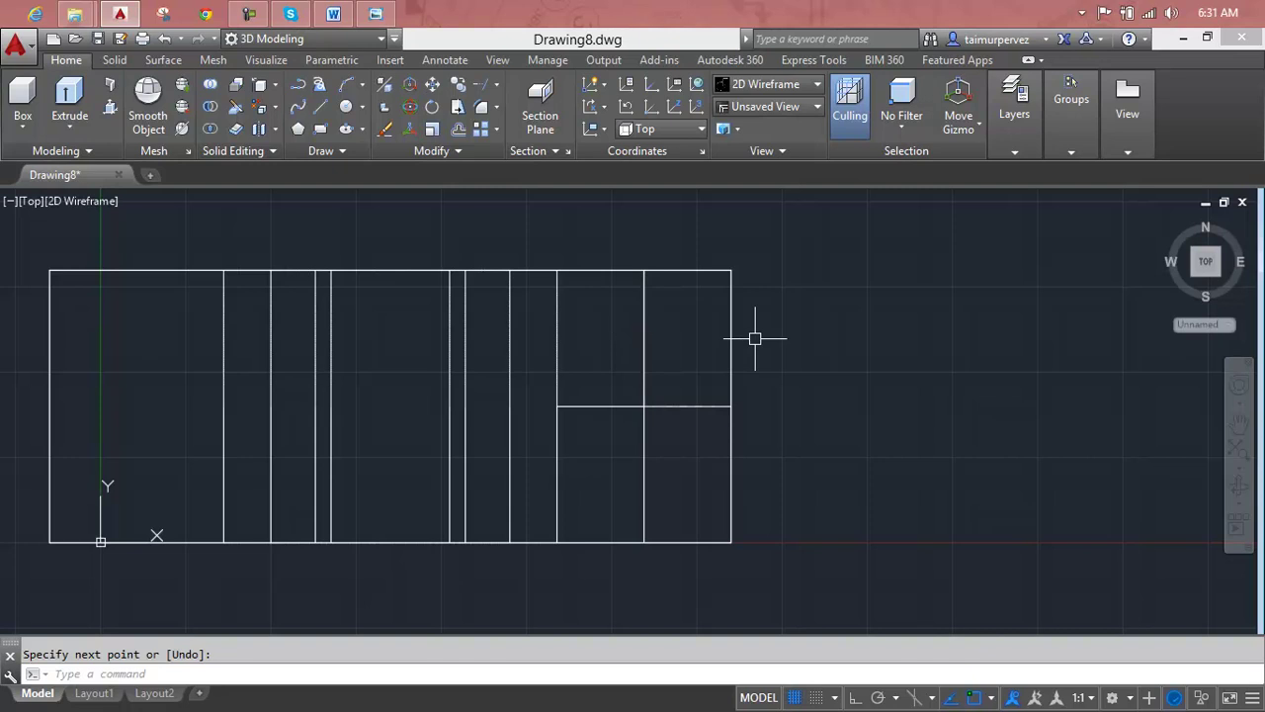
Place a radius-1 circle on the vertical guide line, replacing an initial radius-2 attempt
{"action": "type", "text": "c"}
{"action": "key", "text": "Return"}
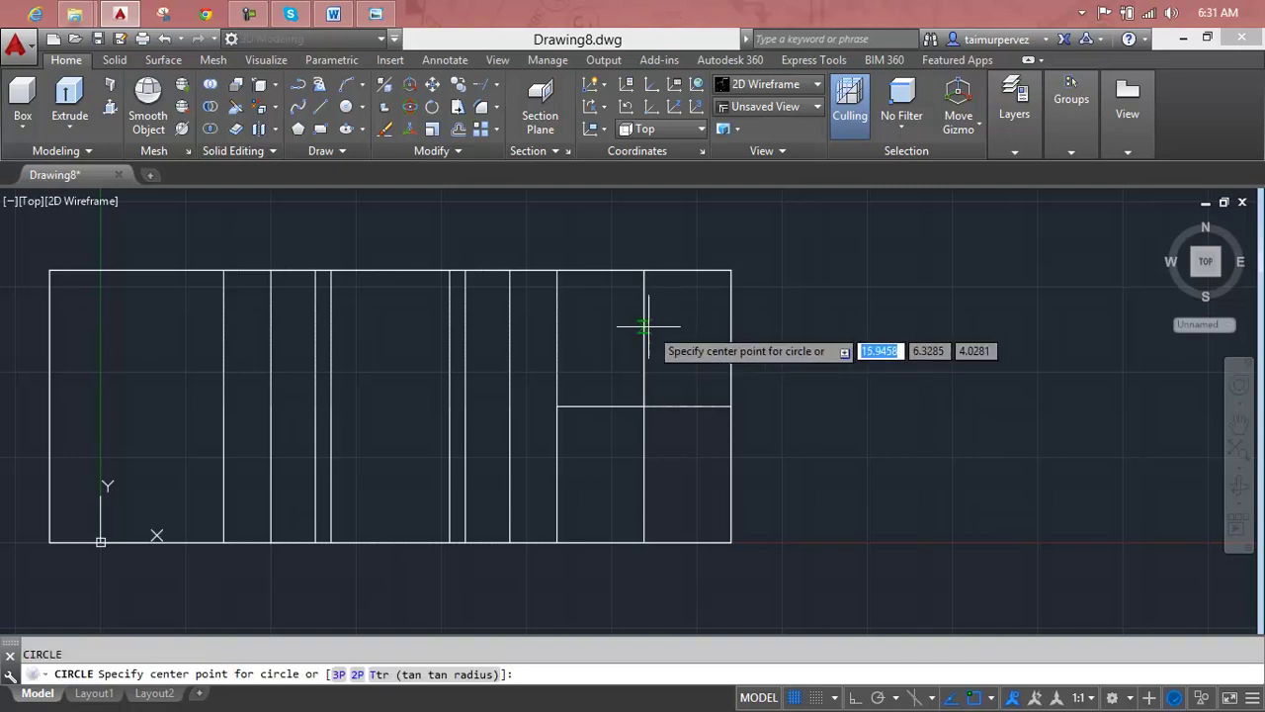
{"action": "left_click", "coordinate": [643, 338]}
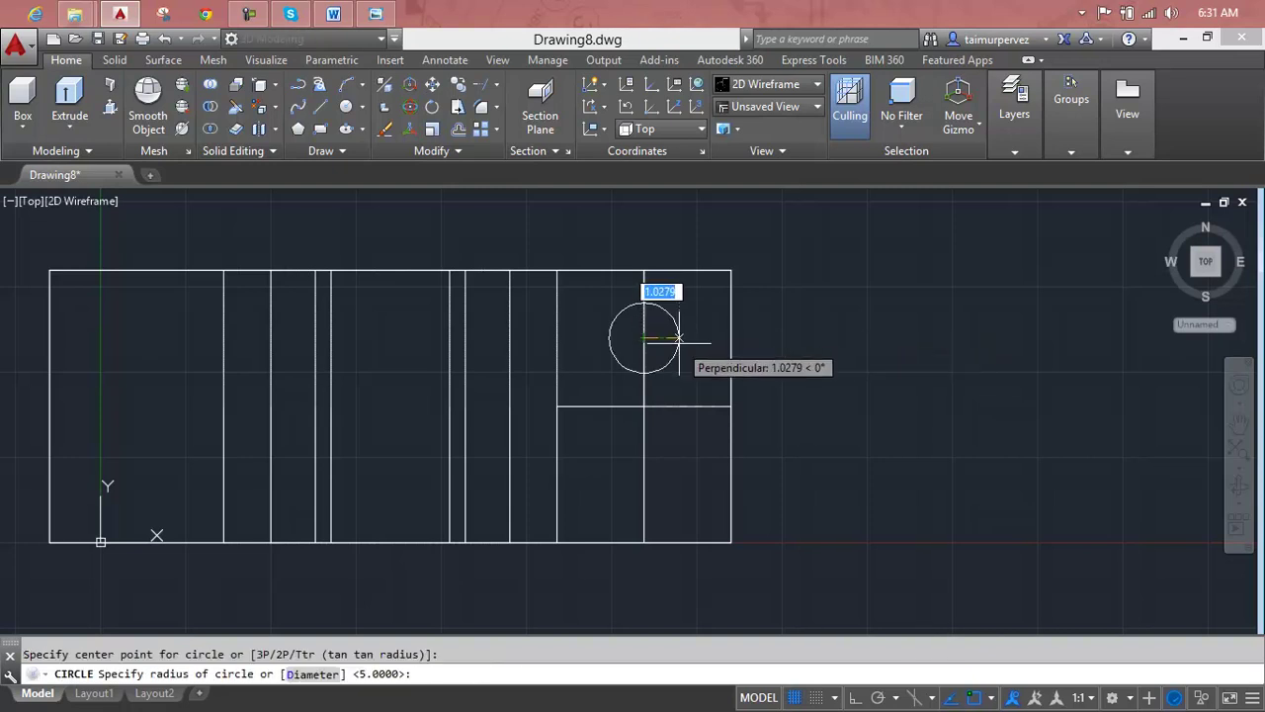
{"action": "type", "text": "2"}
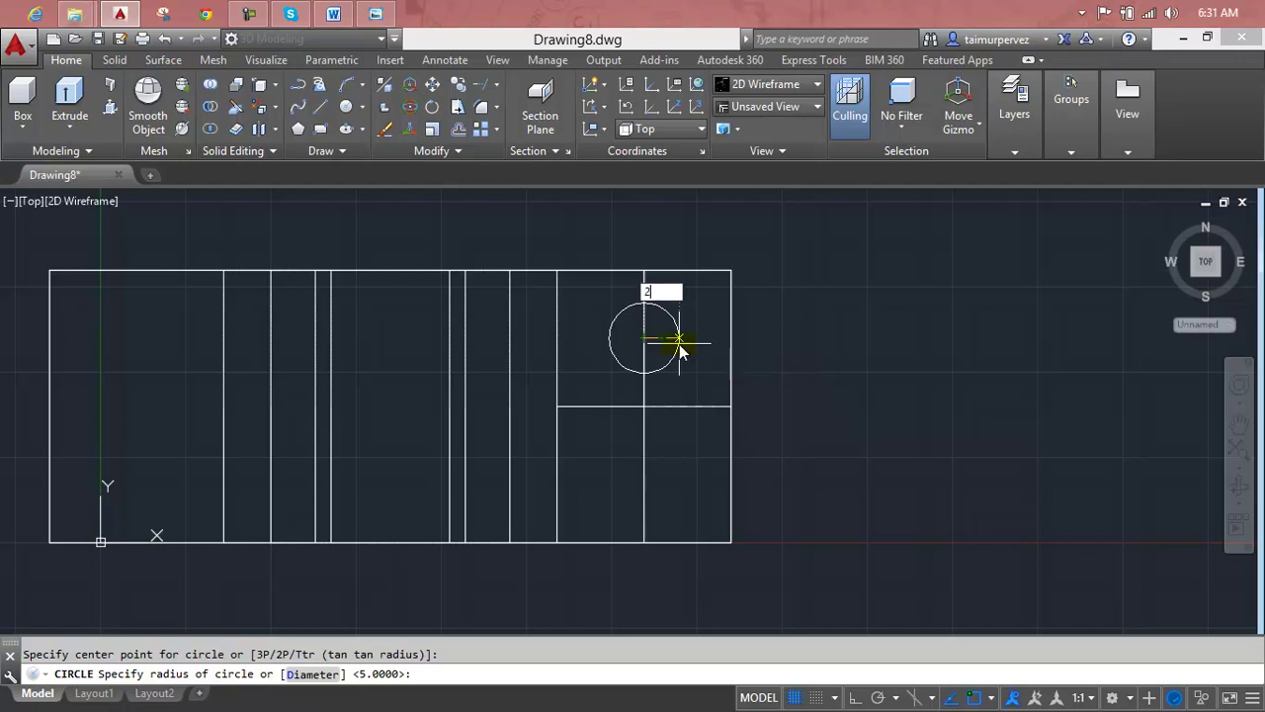
{"action": "key", "text": "Return"}
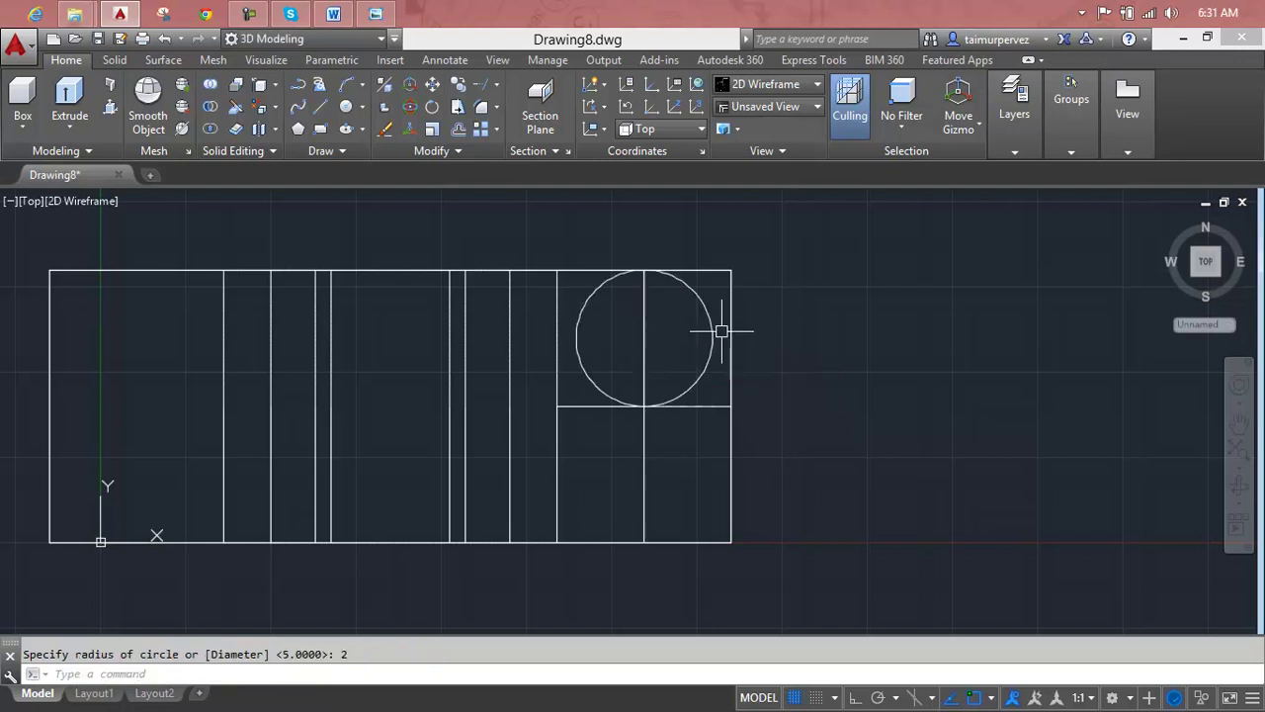
{"action": "left_click", "coordinate": [709, 327]}
{"action": "key", "text": "Delete"}
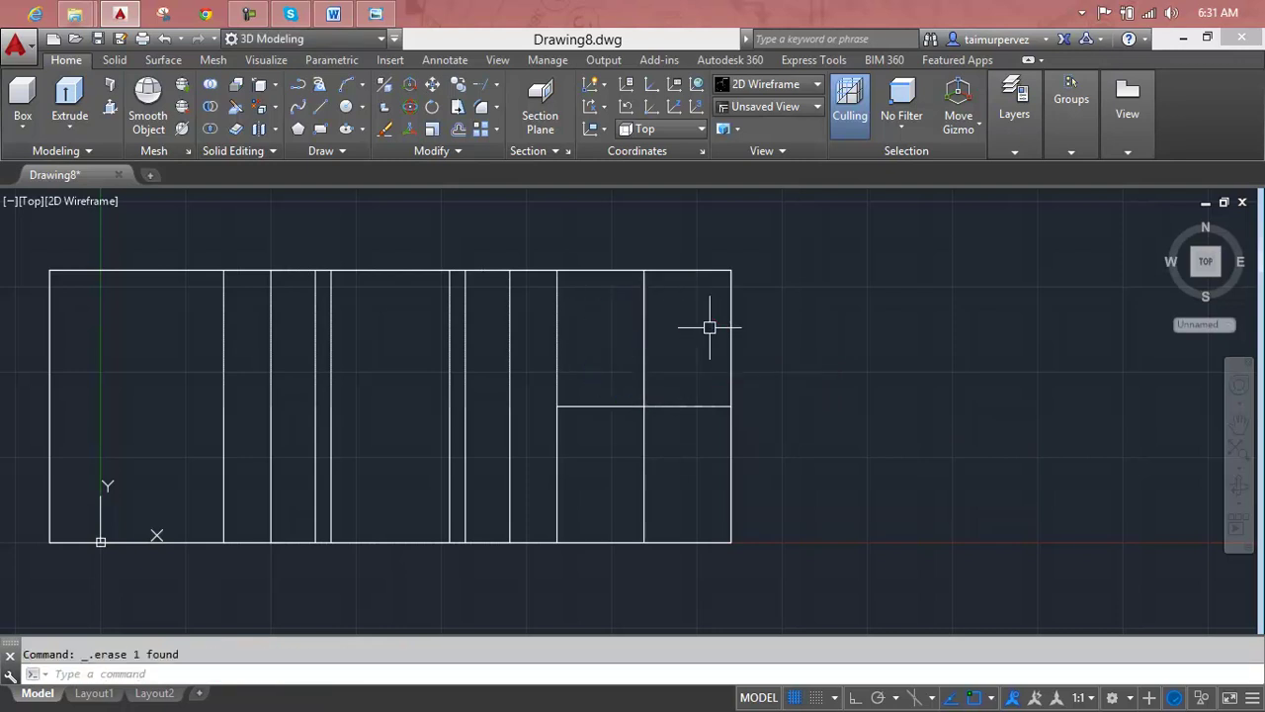
{"action": "type", "text": "c"}
{"action": "key", "text": "Return"}
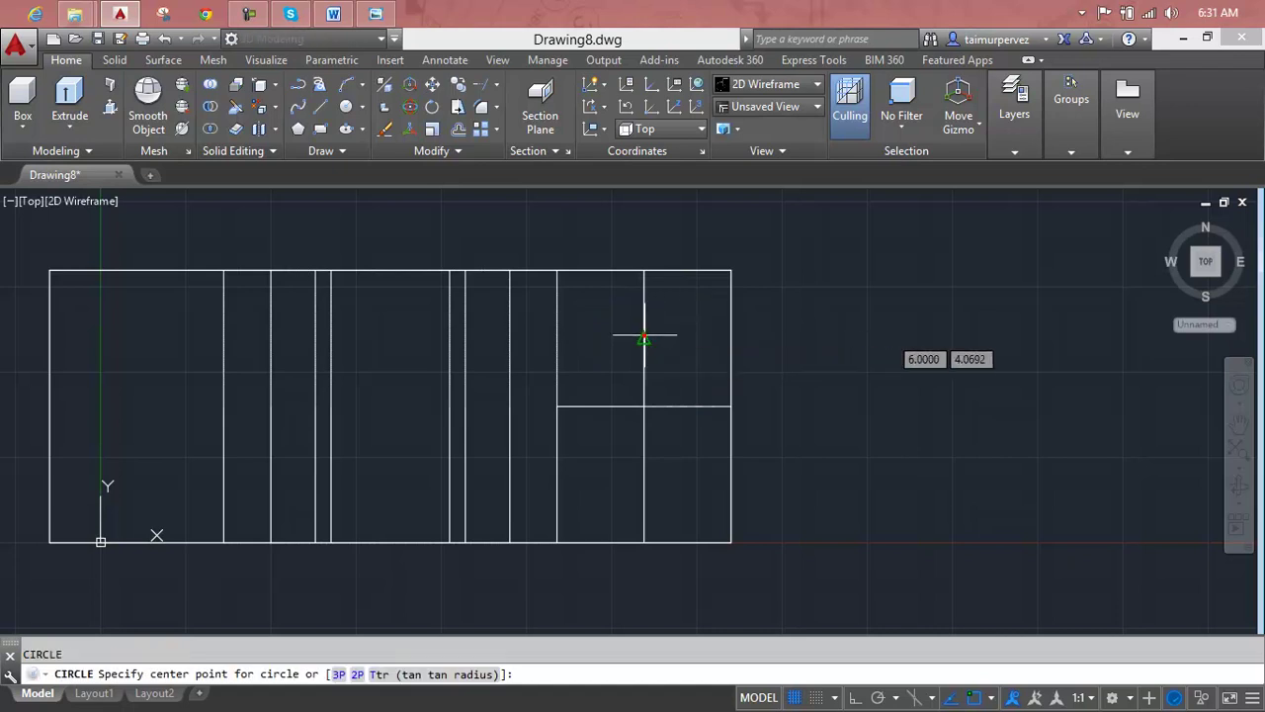
{"action": "left_click", "coordinate": [645, 337]}
{"action": "type", "text": "1"}
{"action": "key", "text": "Return"}
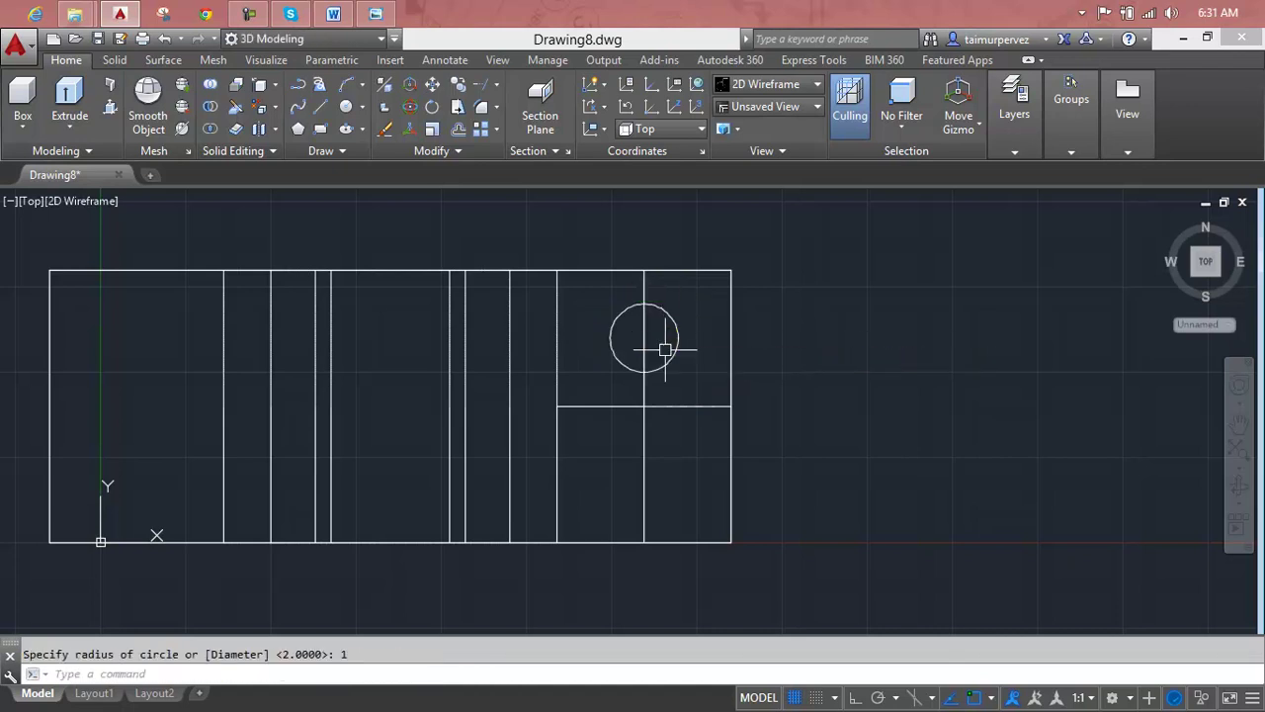
{"action": "key", "text": "Escape"}
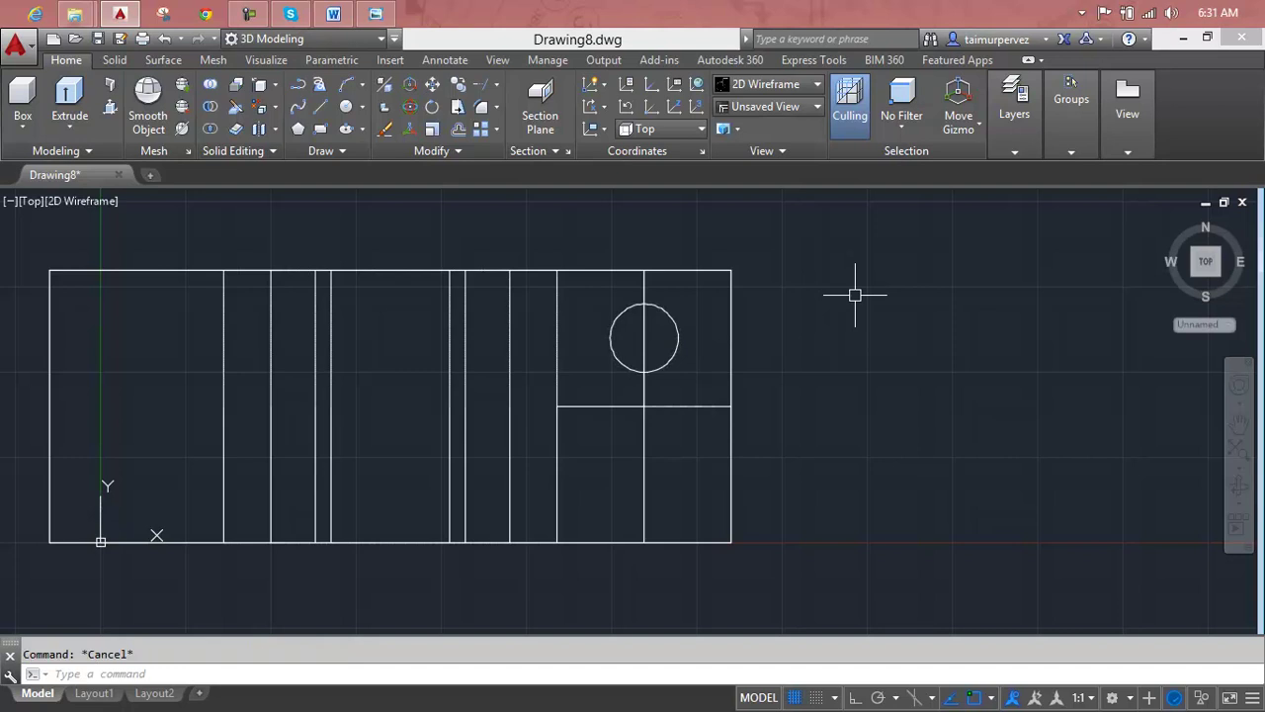
Mirror the bolt-hole circle across the horizontal guide line, keeping the original
{"action": "type", "text": "mi"}
{"action": "key", "text": "Return"}
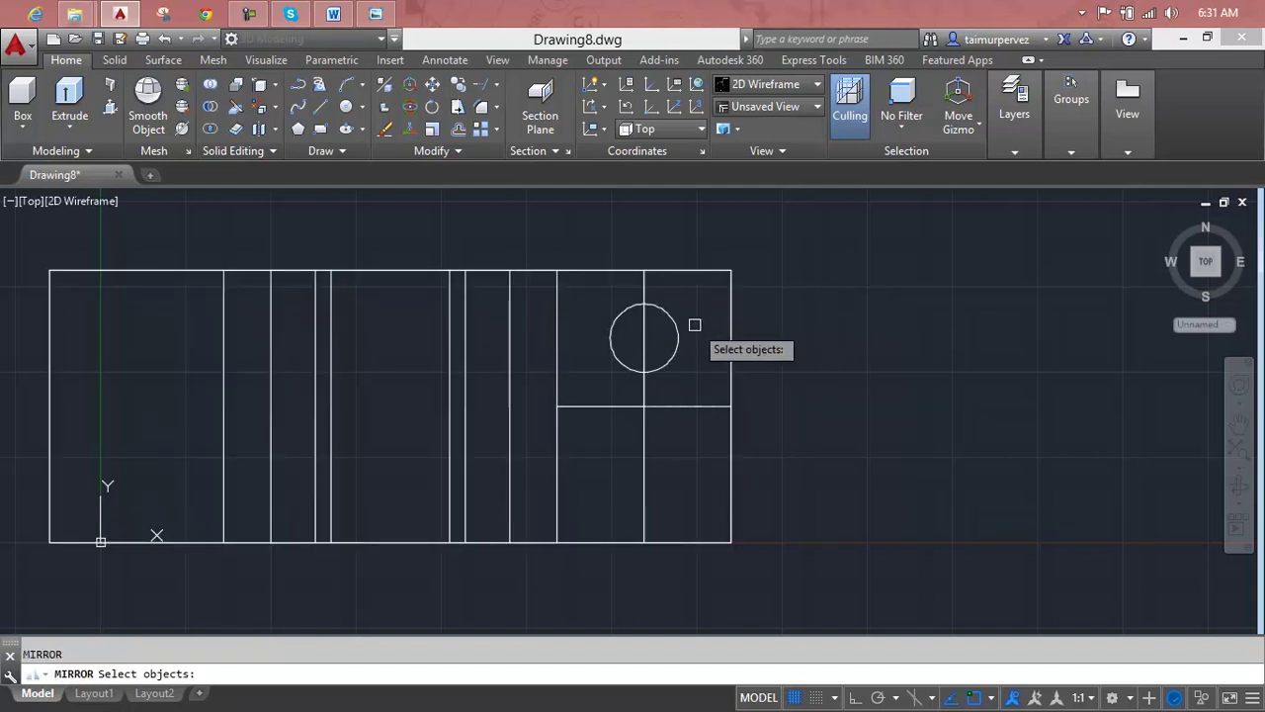
{"action": "left_click", "coordinate": [683, 329]}
{"action": "left_click", "coordinate": [671, 335]}
{"action": "key", "text": "Return"}
{"action": "left_click", "coordinate": [556, 405]}
{"action": "left_click", "coordinate": [840, 405]}
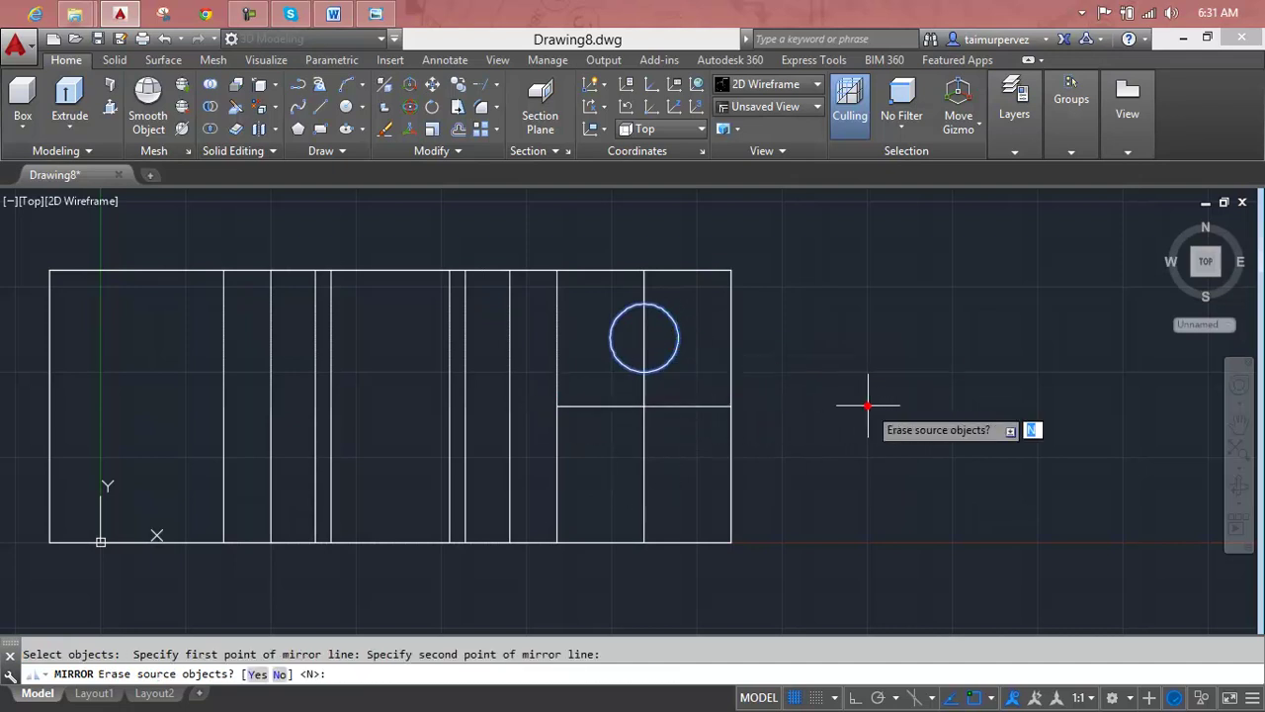
{"action": "key", "text": "Return"}
{"action": "key", "text": "Return"}
Delete the horizontal guide line and select the vertical guide line
{"action": "left_click", "coordinate": [711, 406]}
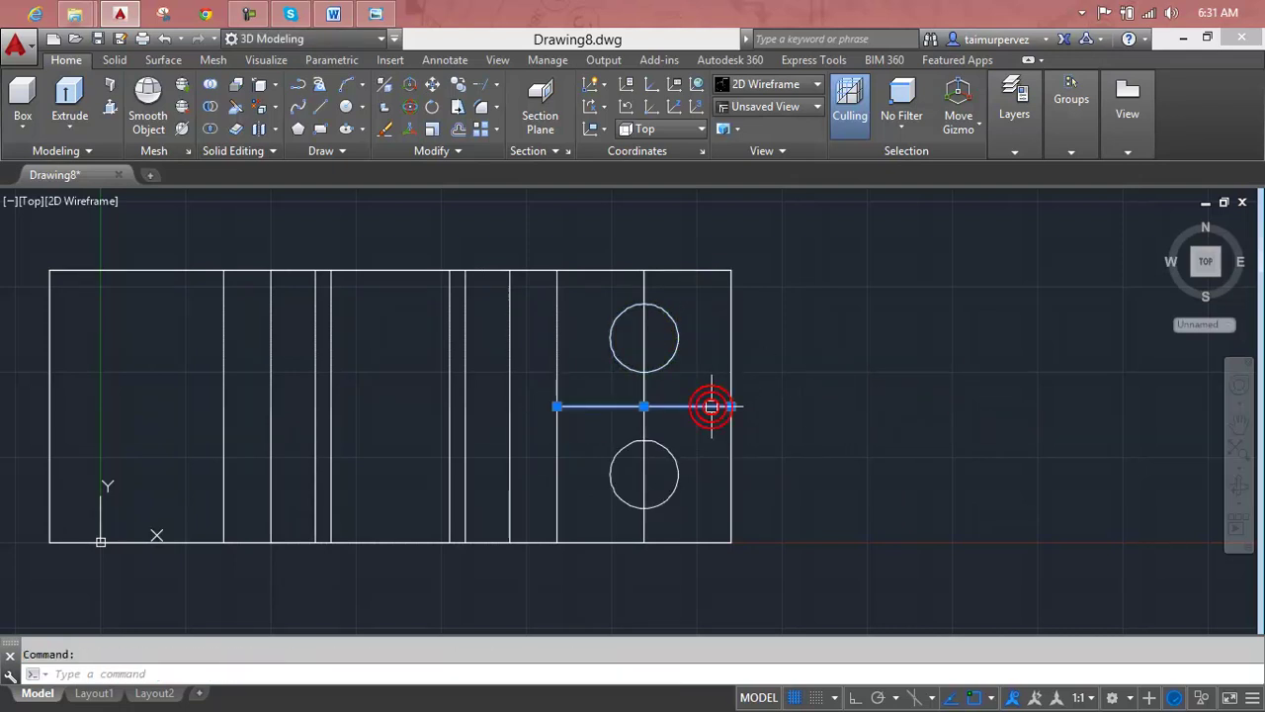
{"action": "key", "text": "Delete"}
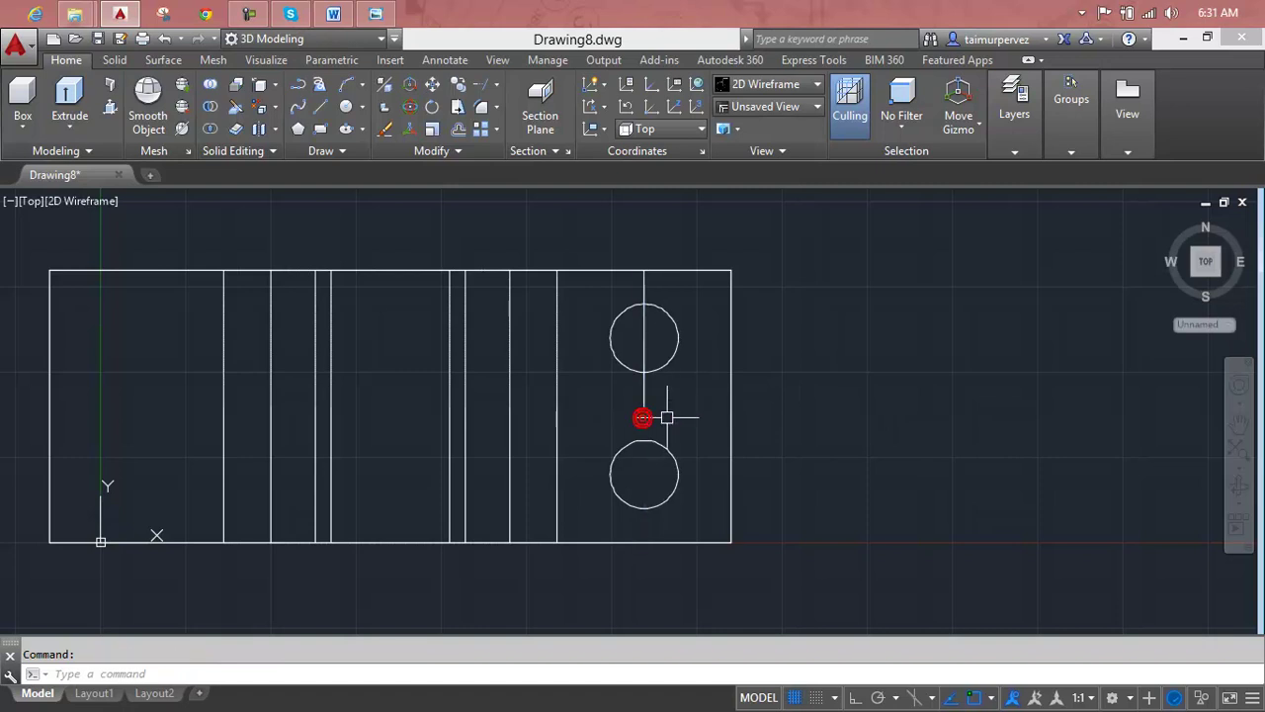
{"action": "left_click", "coordinate": [645, 397]}
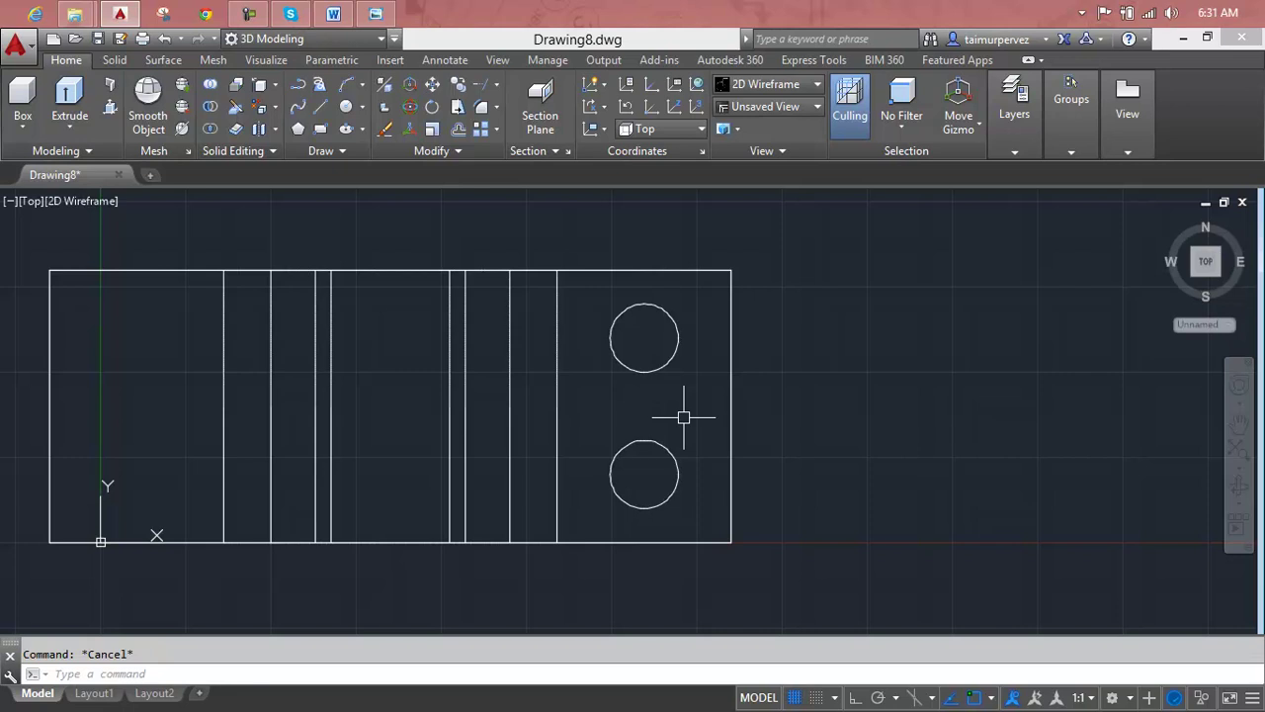
{"action": "type", "text": "mi"}
Mirror both right-flange circles about the vertical midline onto the left flange, keeping sources
{"action": "key", "text": "Return"}
{"action": "left_click", "coordinate": [699, 334]}
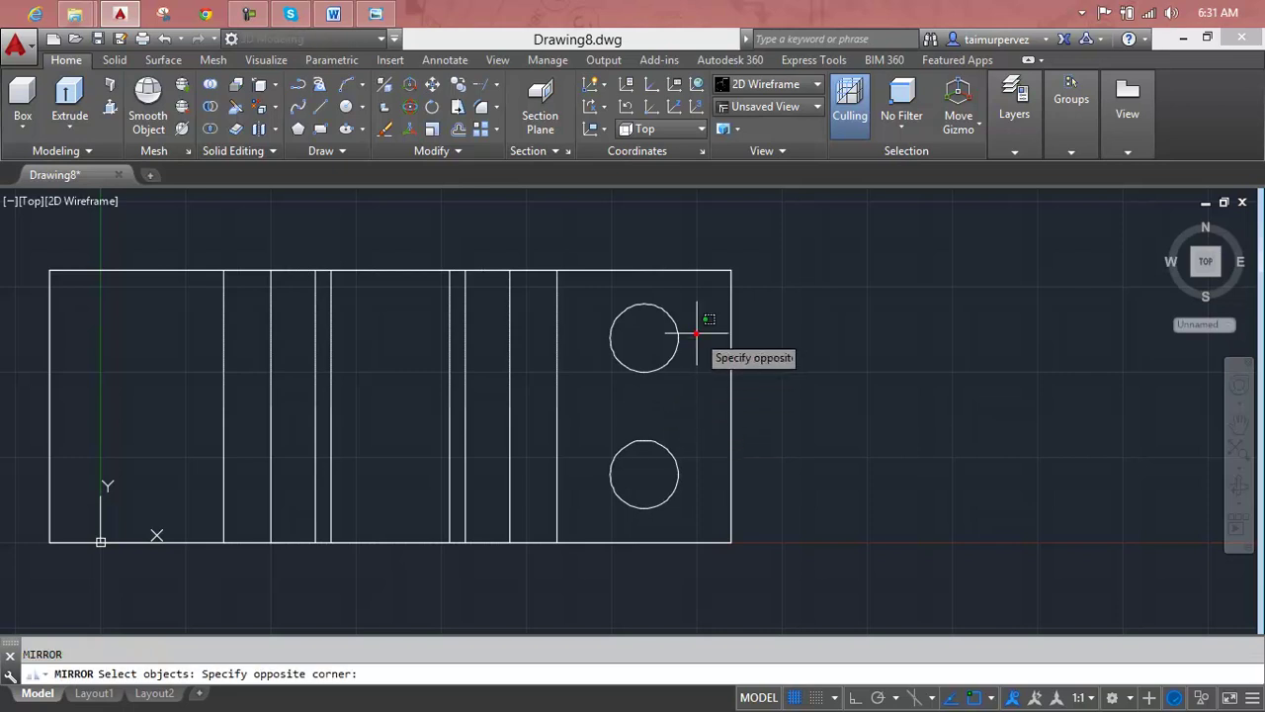
{"action": "left_click", "coordinate": [626, 456]}
{"action": "key", "text": "Return"}
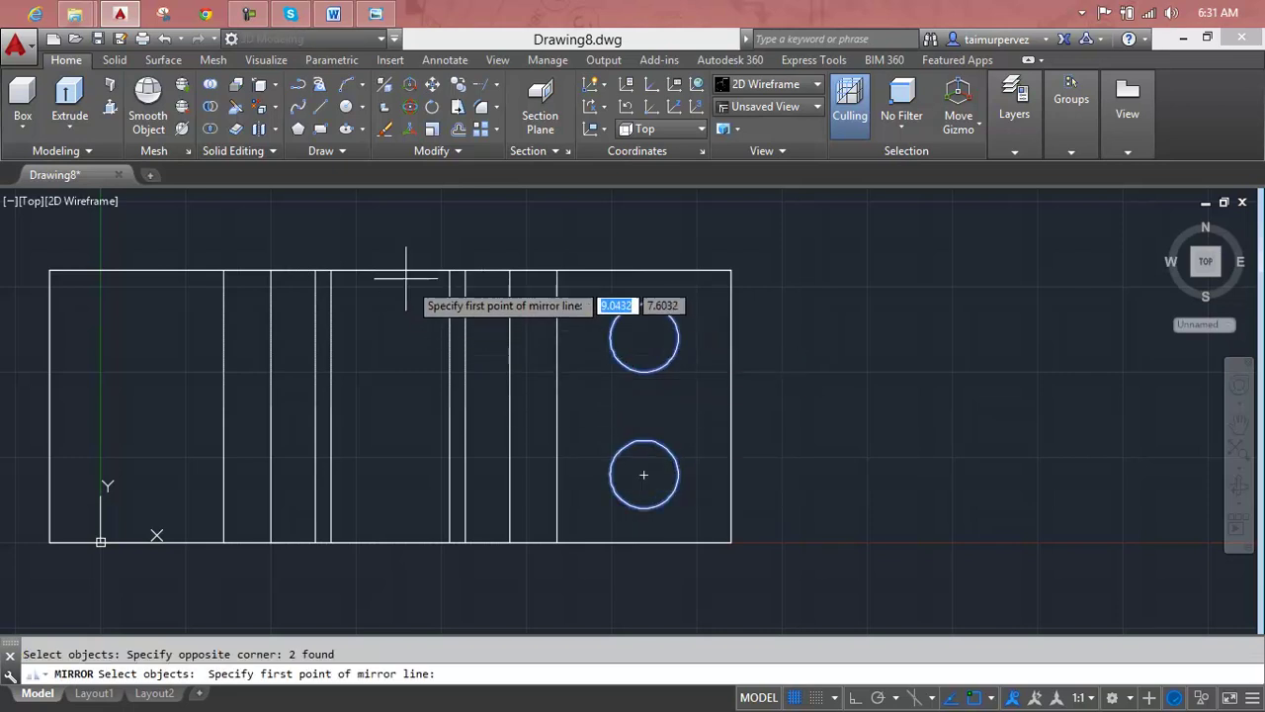
{"action": "left_click", "coordinate": [384, 268]}
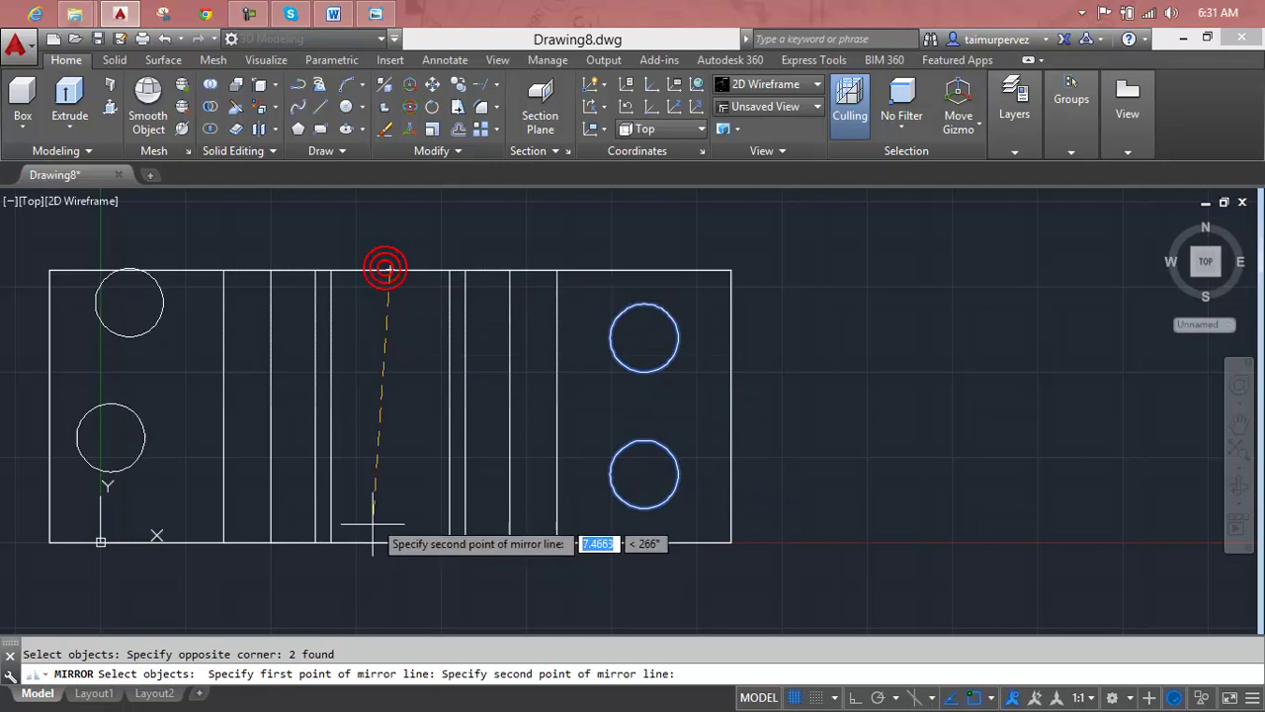
{"action": "scroll", "coordinate": [381, 578], "scroll_direction": "down", "scroll_amount": 2}
{"action": "middle_click_drag", "start_coordinate": [391, 559], "coordinate": [404, 411]}
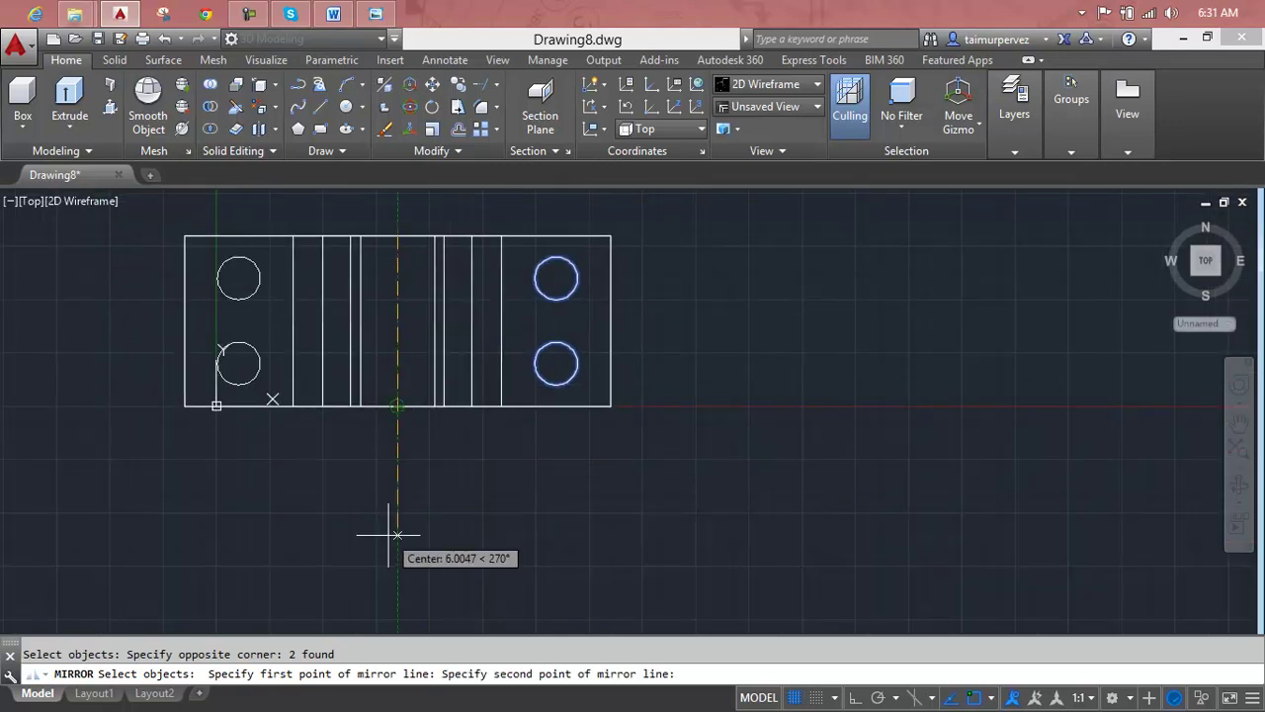
{"action": "left_click", "coordinate": [396, 535]}
{"action": "key", "text": "Return"}
{"action": "key", "text": "Escape"}
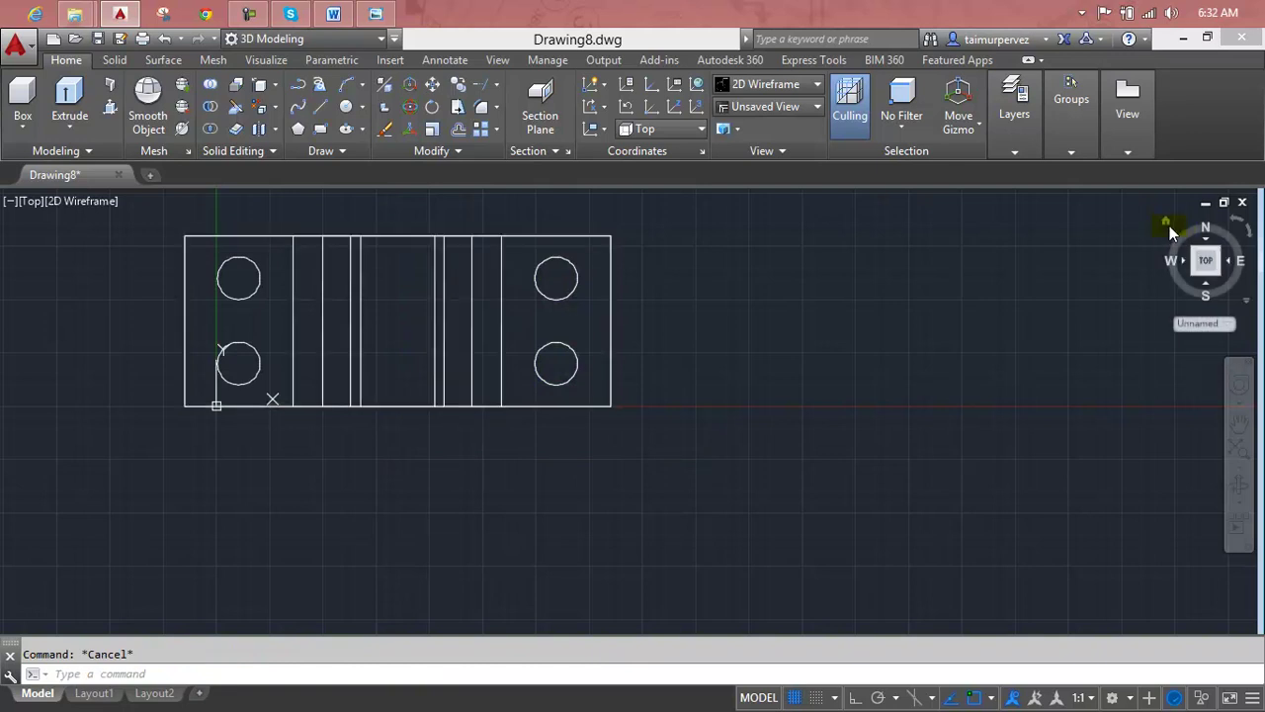
Switch to the Home isometric view and re-frame the whole clamp
{"action": "left_click", "coordinate": [1165, 225]}
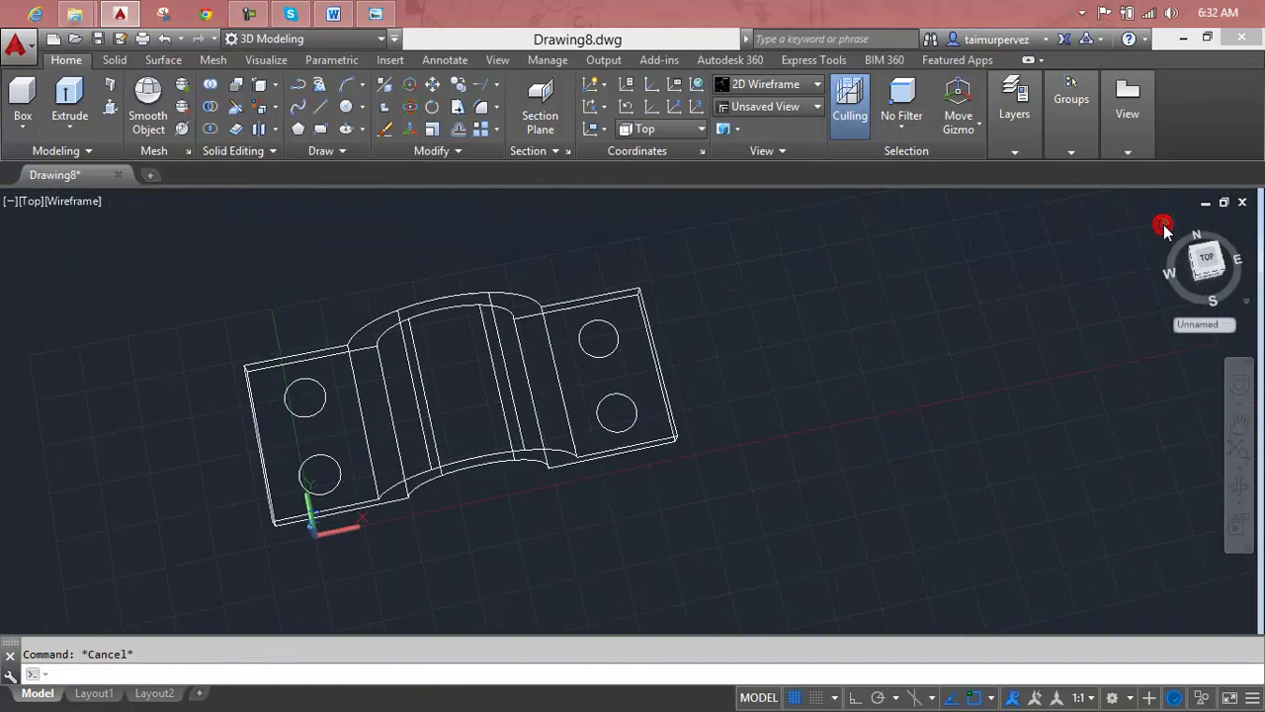
{"action": "middle_click_drag", "start_coordinate": [634, 517], "coordinate": [647, 444]}
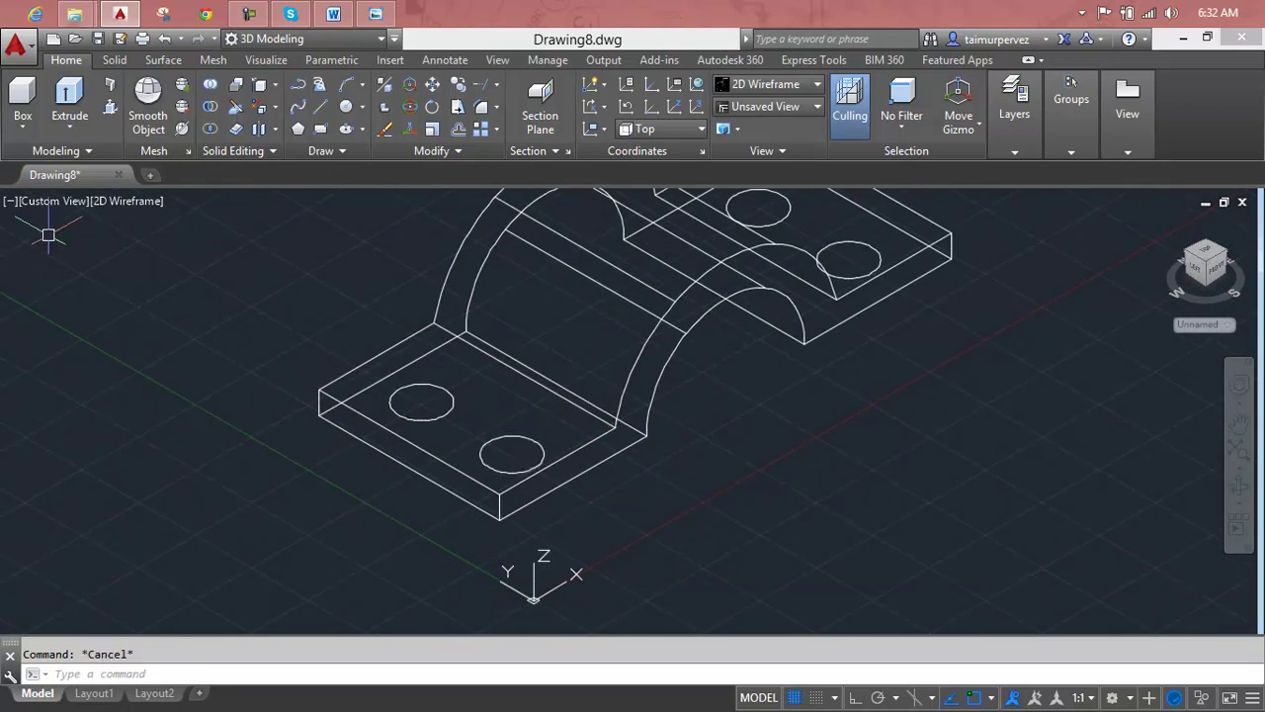
{"action": "left_click", "coordinate": [116, 106]}
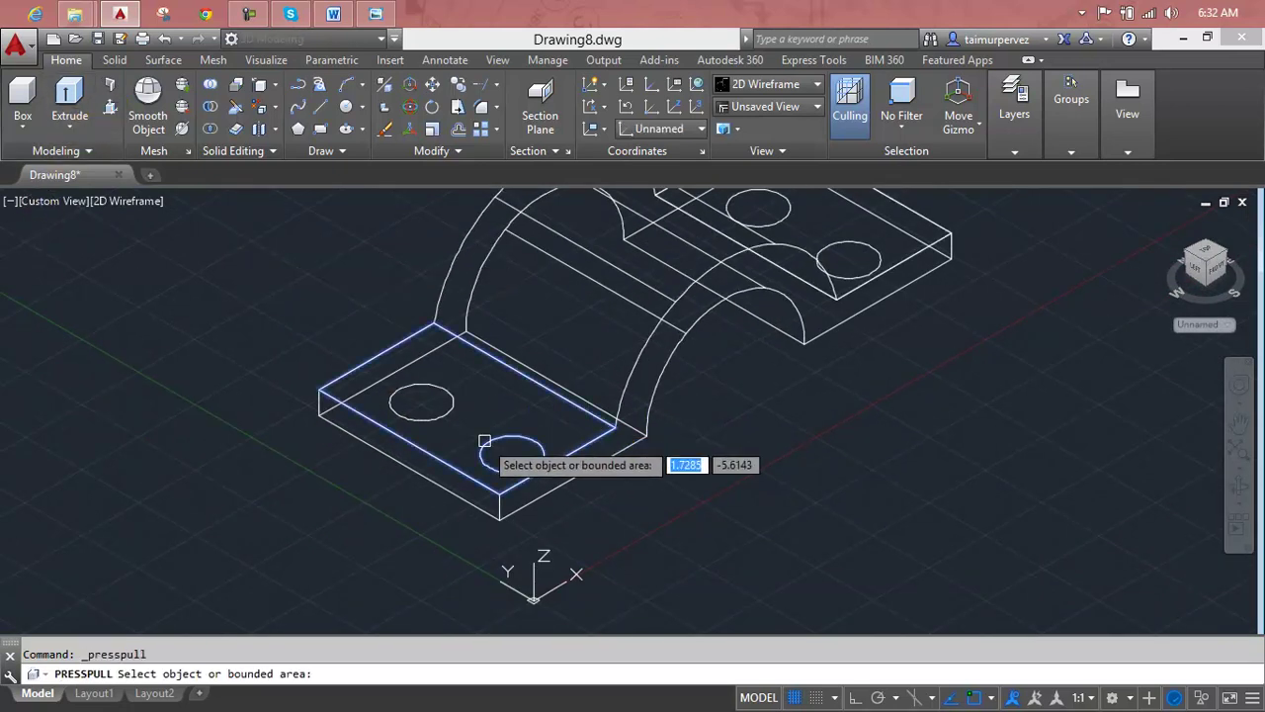
{"action": "middle_click_drag", "start_coordinate": [501, 454], "coordinate": [497, 372]}
{"action": "scroll", "coordinate": [497, 372], "scroll_direction": "down", "scroll_amount": 3}
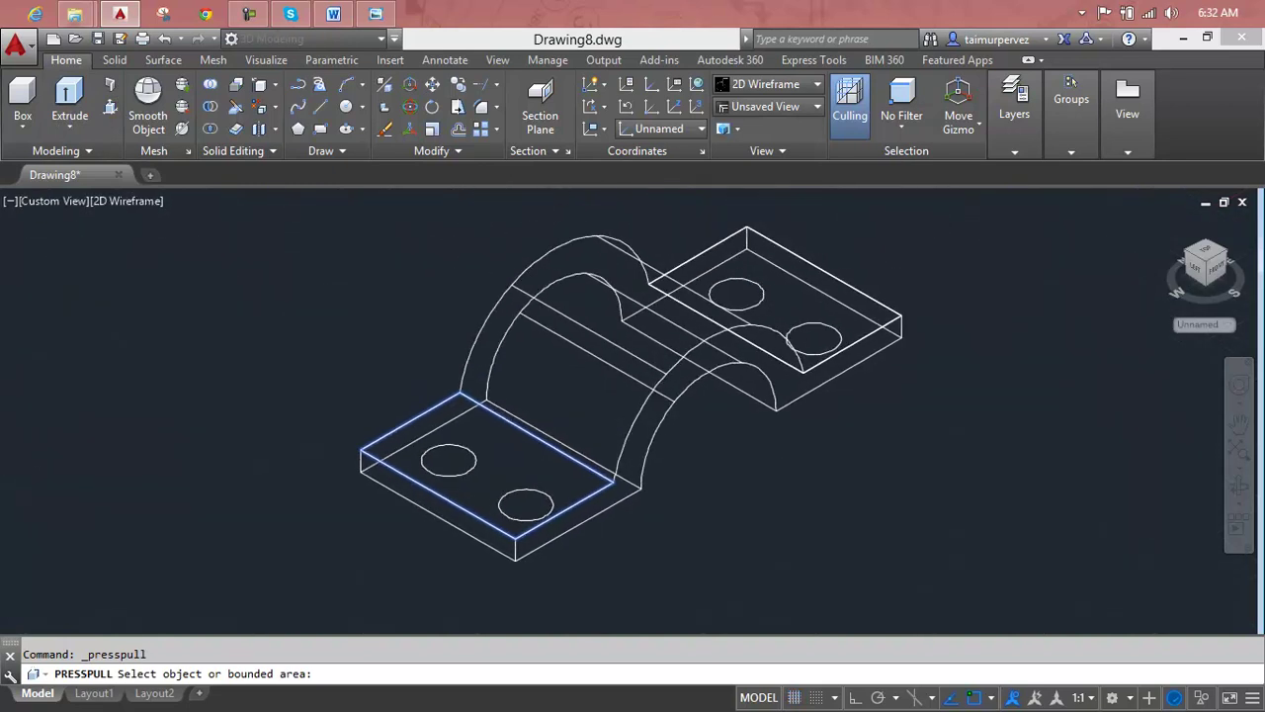
{"action": "middle_click_drag", "start_coordinate": [504, 453], "coordinate": [506, 413]}
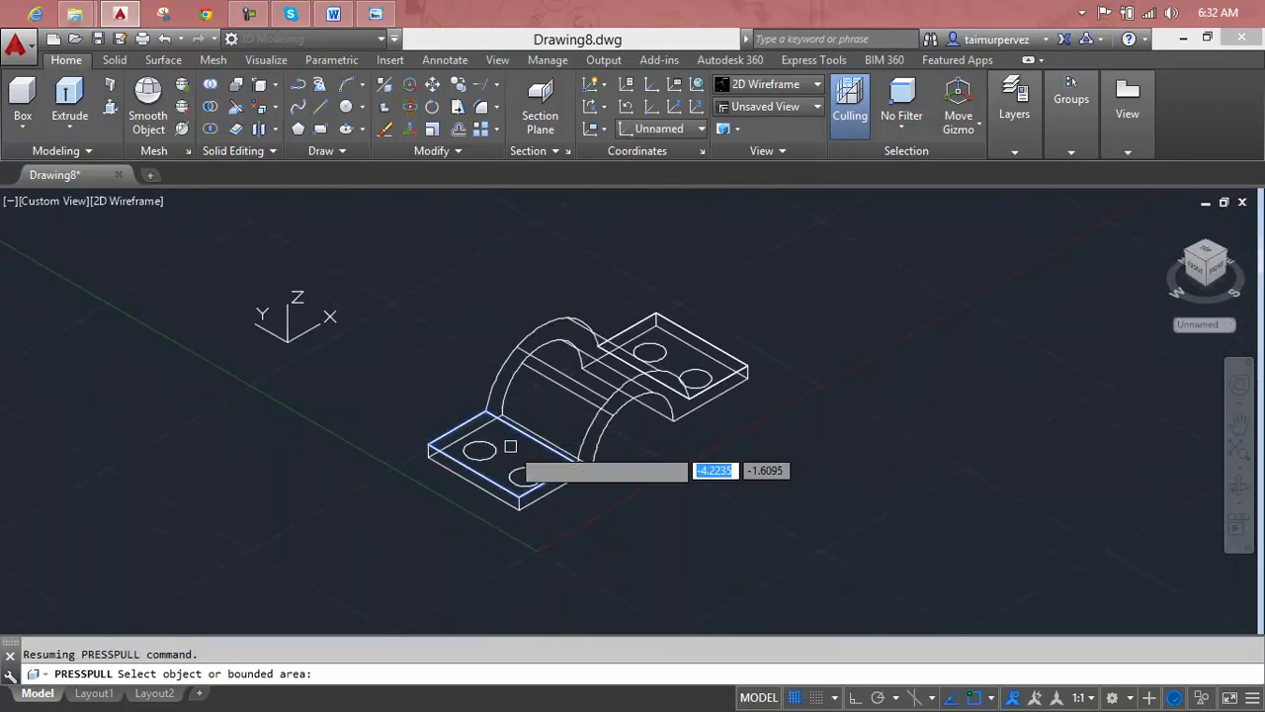
{"action": "scroll", "coordinate": [506, 454], "scroll_direction": "up", "scroll_amount": 4}
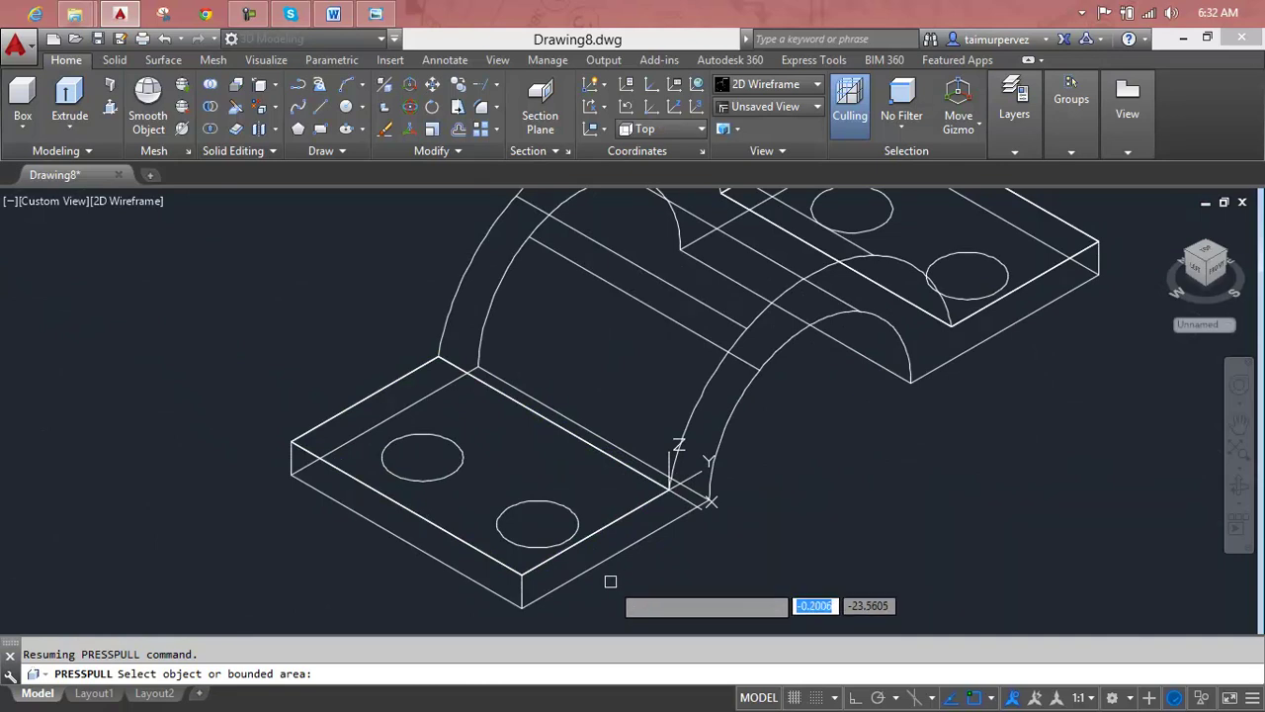
Try press-pulling a bolt-hole circle on the top flange, then cancel press-pull
{"action": "middle_click_drag", "start_coordinate": [618, 584], "coordinate": [623, 421], "text": "shift"}
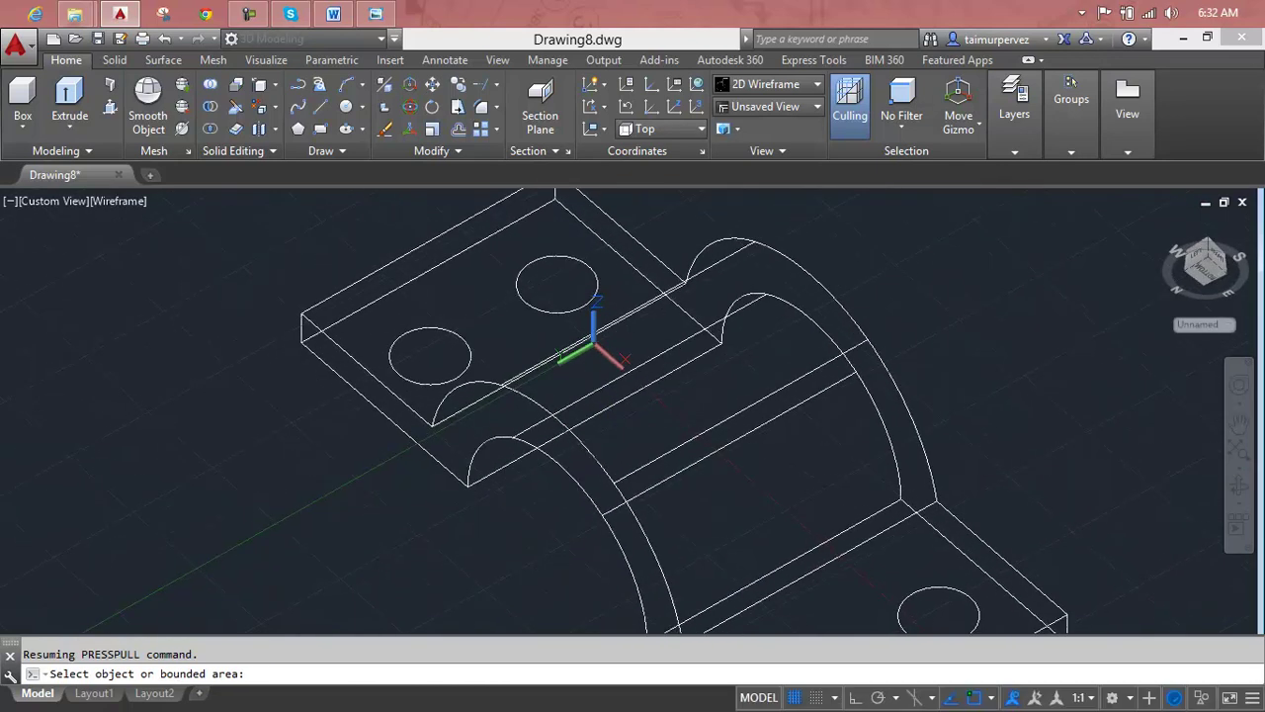
{"action": "scroll", "coordinate": [642, 420], "scroll_direction": "down", "scroll_amount": 3}
{"action": "scroll", "coordinate": [529, 354], "scroll_direction": "down", "scroll_amount": 1}
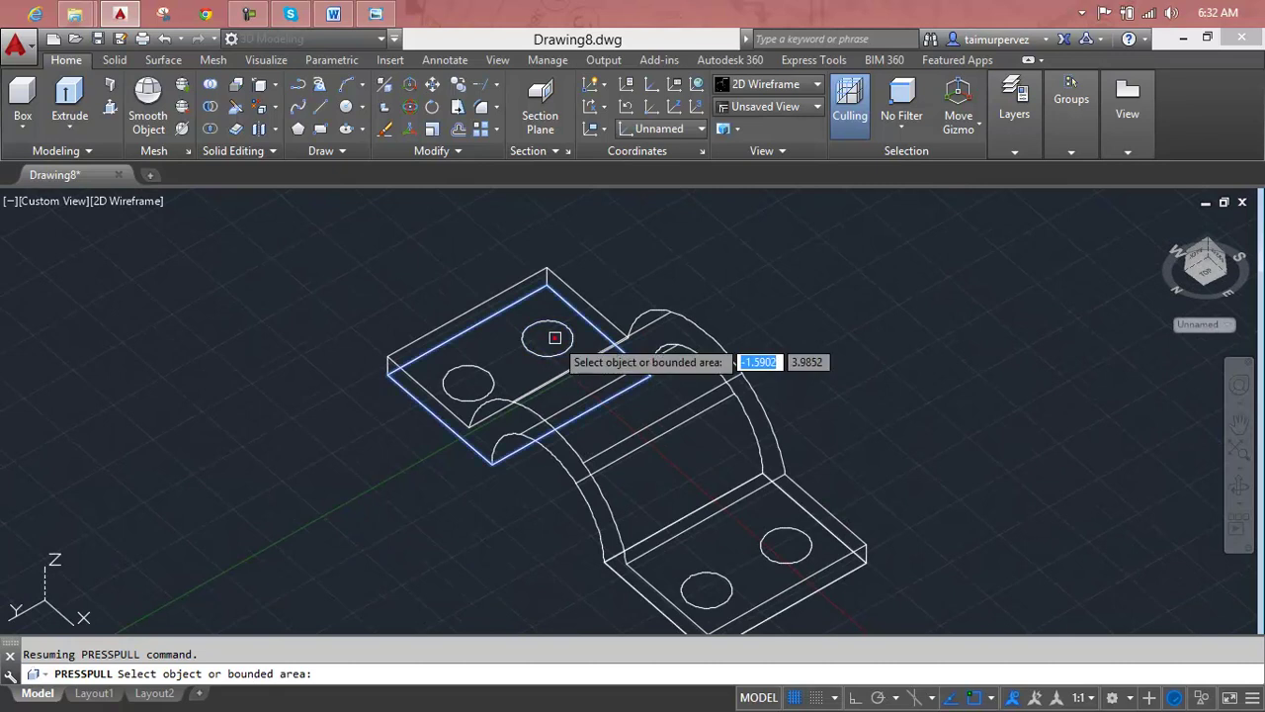
{"action": "left_click", "coordinate": [553, 337]}
{"action": "left_click", "coordinate": [549, 328]}
{"action": "key", "text": "Escape"}
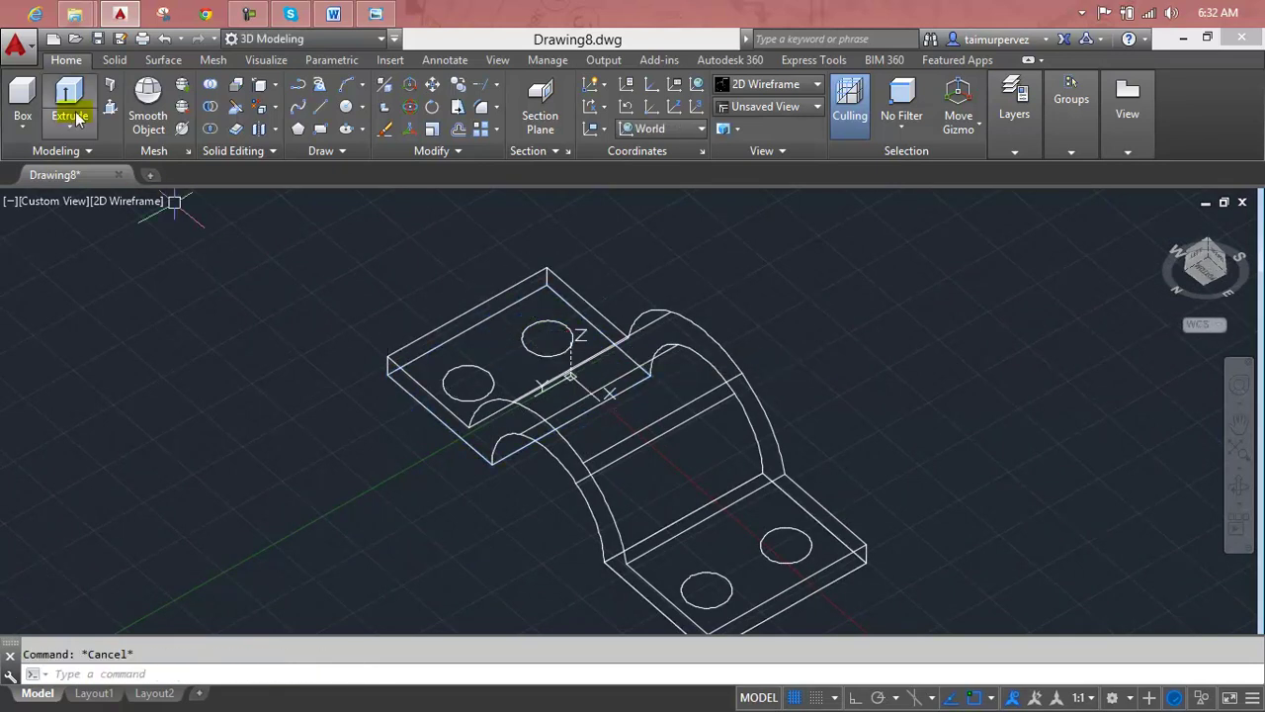
{"action": "key", "text": "Return"}
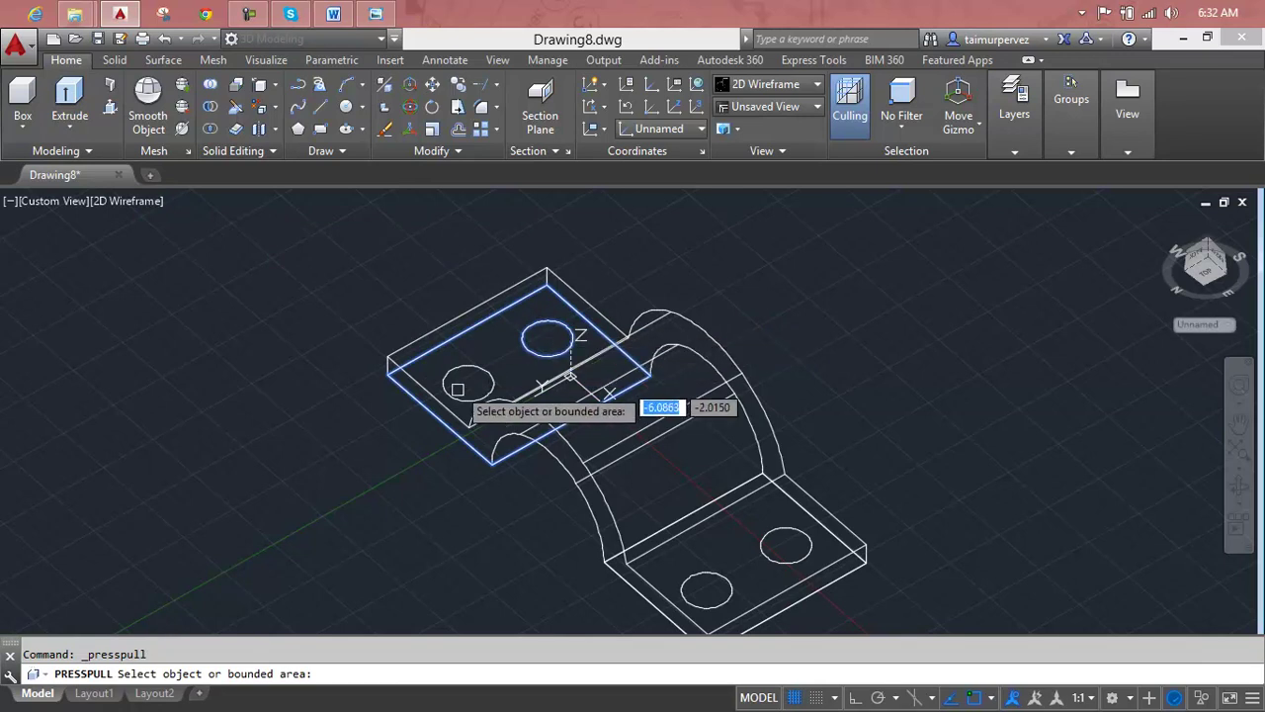
{"action": "key", "text": "Escape"}
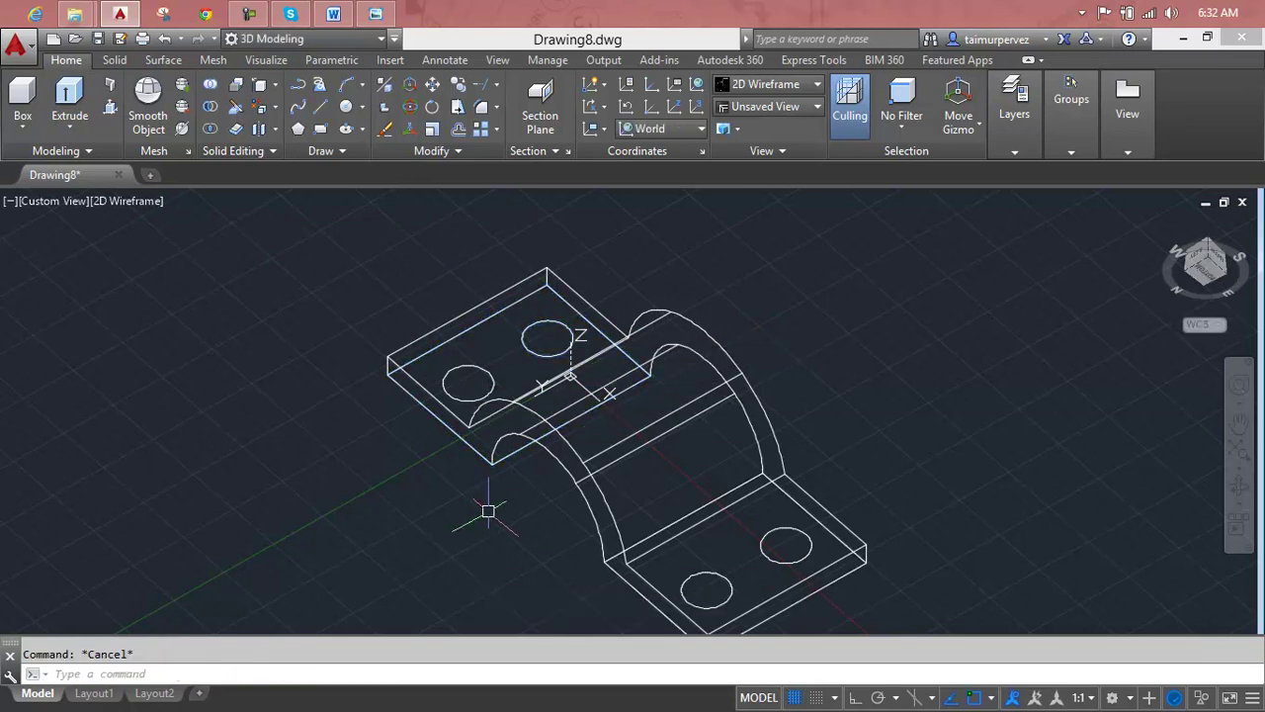
Orbit the model from below round to a tilted 3D view
{"action": "middle_click_drag", "start_coordinate": [487, 510], "coordinate": [545, 446], "text": "shift"}
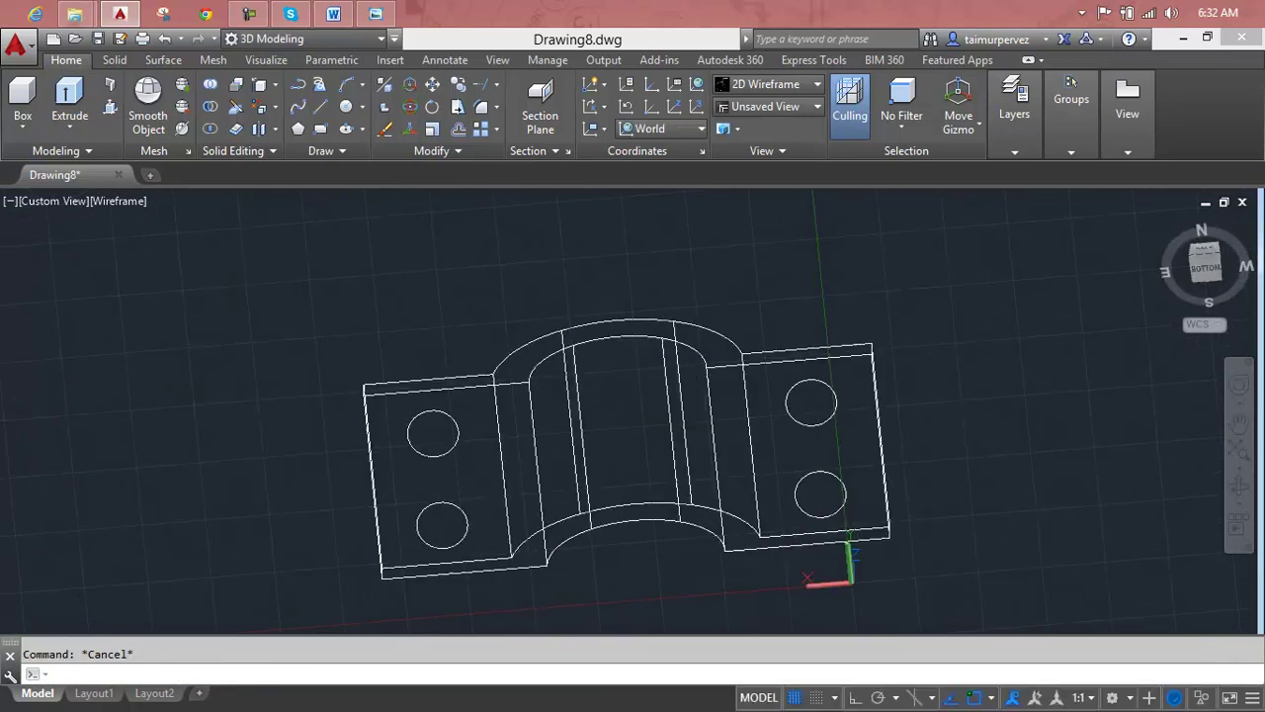
{"action": "middle_click_drag", "start_coordinate": [655, 517], "coordinate": [643, 465], "text": "shift"}
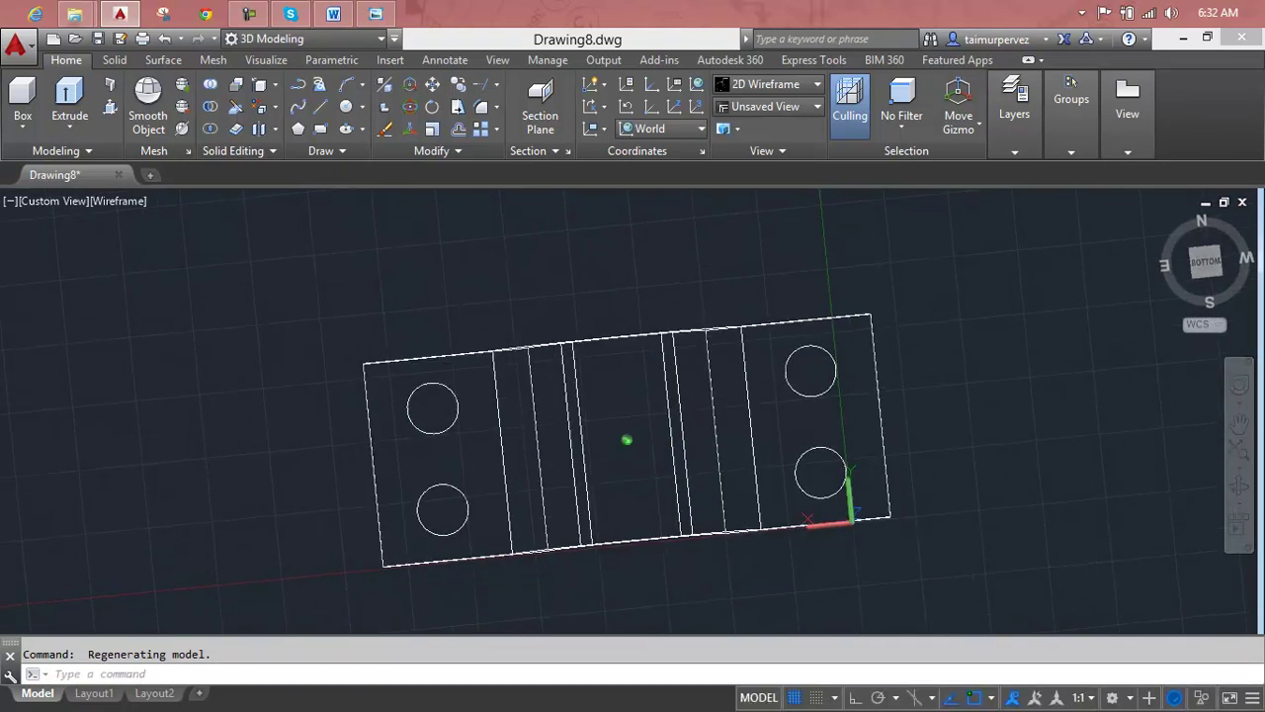
{"action": "middle_click_drag", "start_coordinate": [654, 416], "coordinate": [652, 549], "text": "shift"}
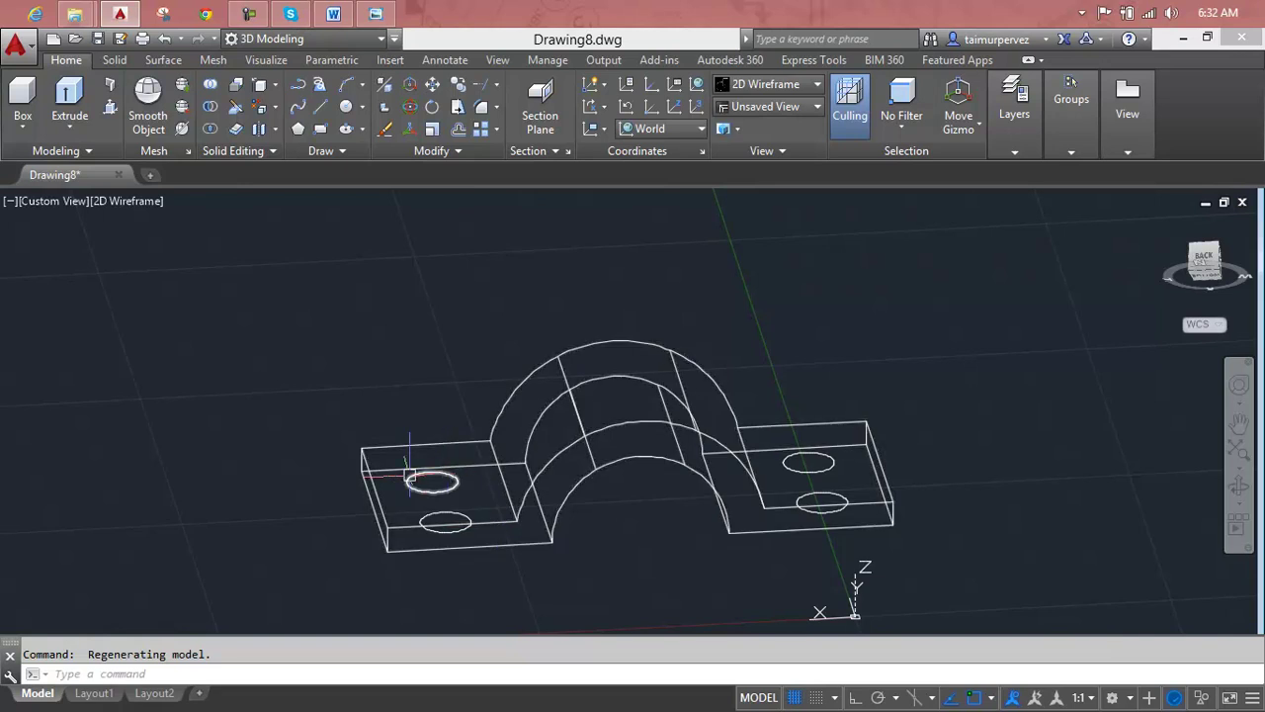
Press-pull both left-flange circles up into cylinders
{"action": "left_click", "coordinate": [116, 116]}
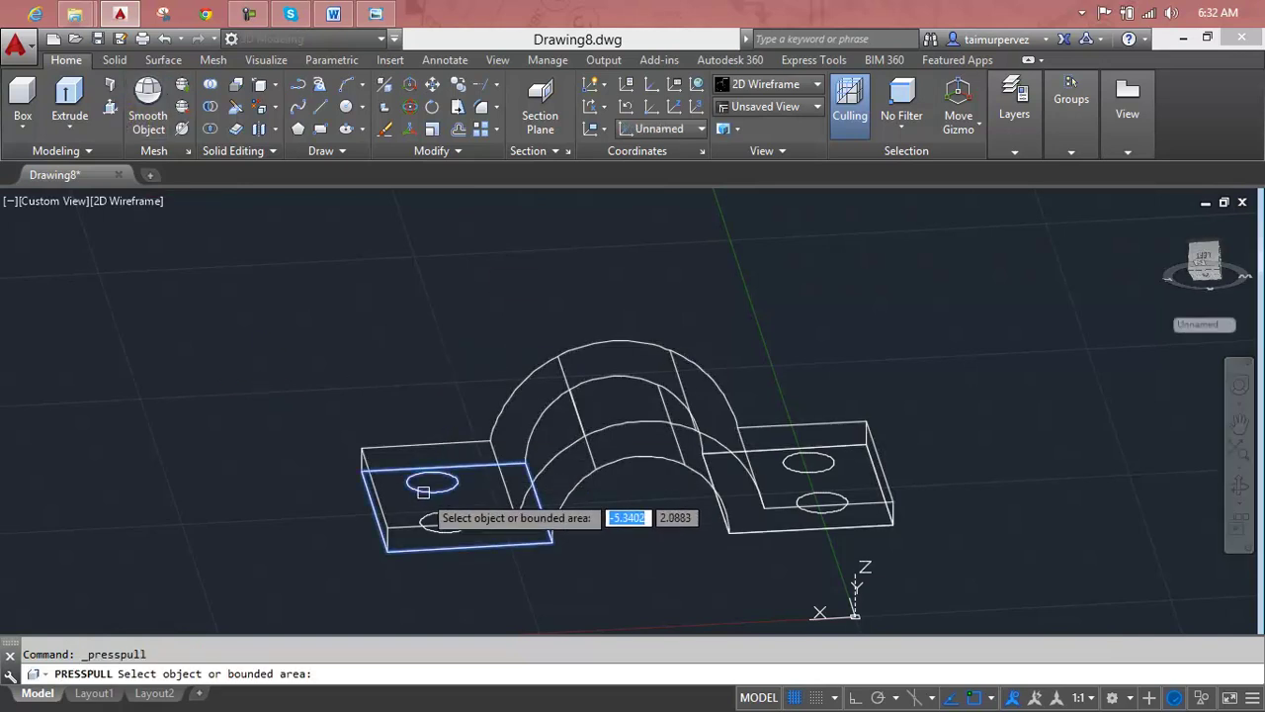
{"action": "left_click", "coordinate": [427, 487]}
{"action": "left_click", "coordinate": [461, 346]}
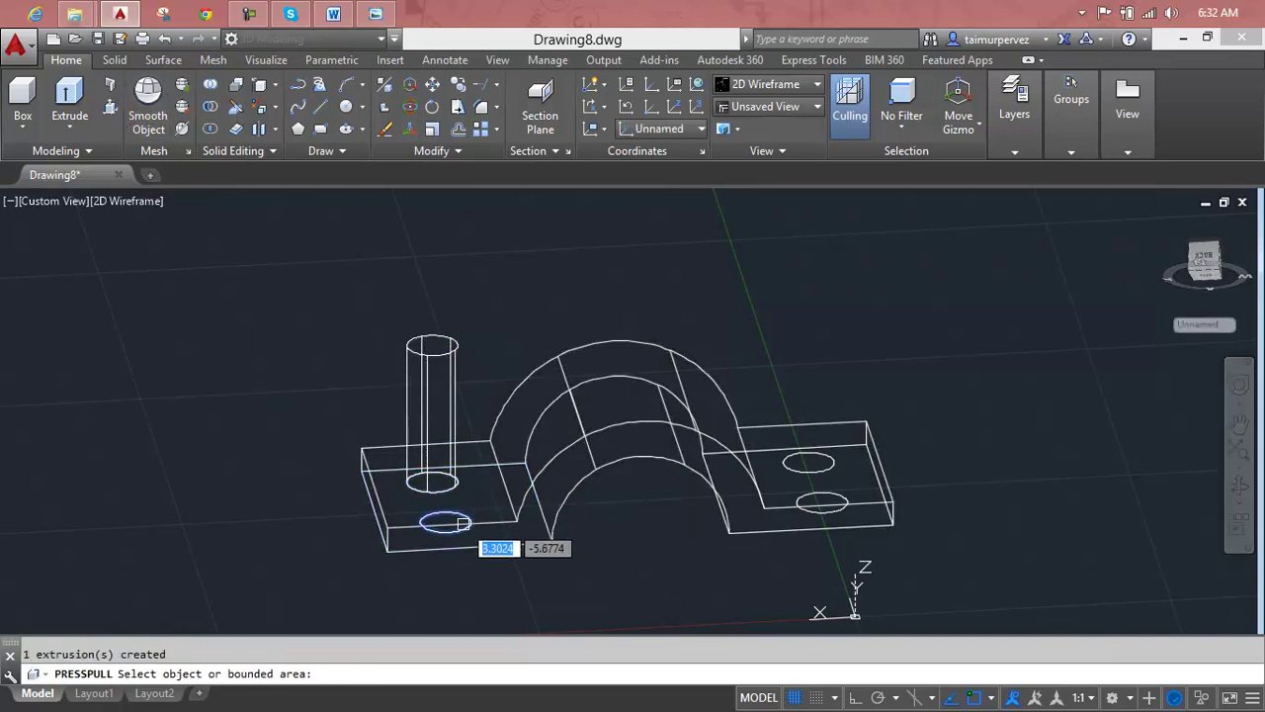
{"action": "left_click", "coordinate": [462, 523]}
{"action": "left_click", "coordinate": [489, 359]}
{"action": "key", "text": "Escape"}
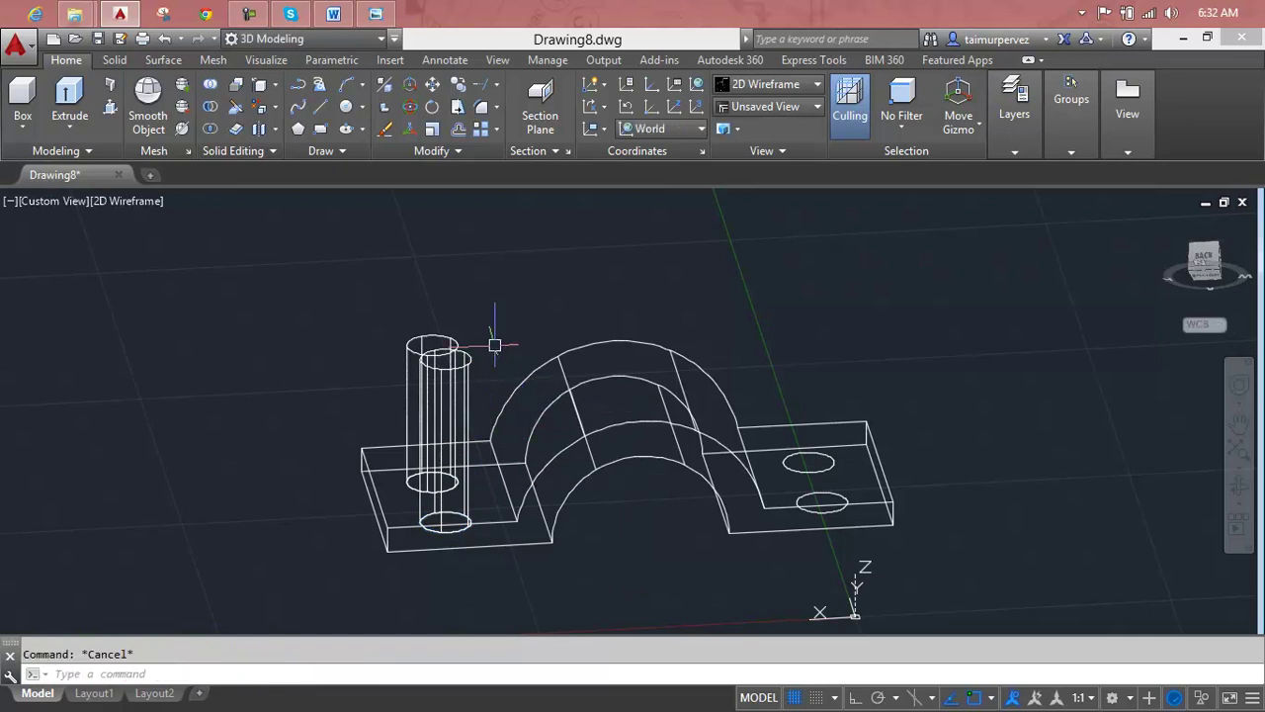
Subtract the first cylinder from the clamp body with SU
{"action": "type", "text": "su"}
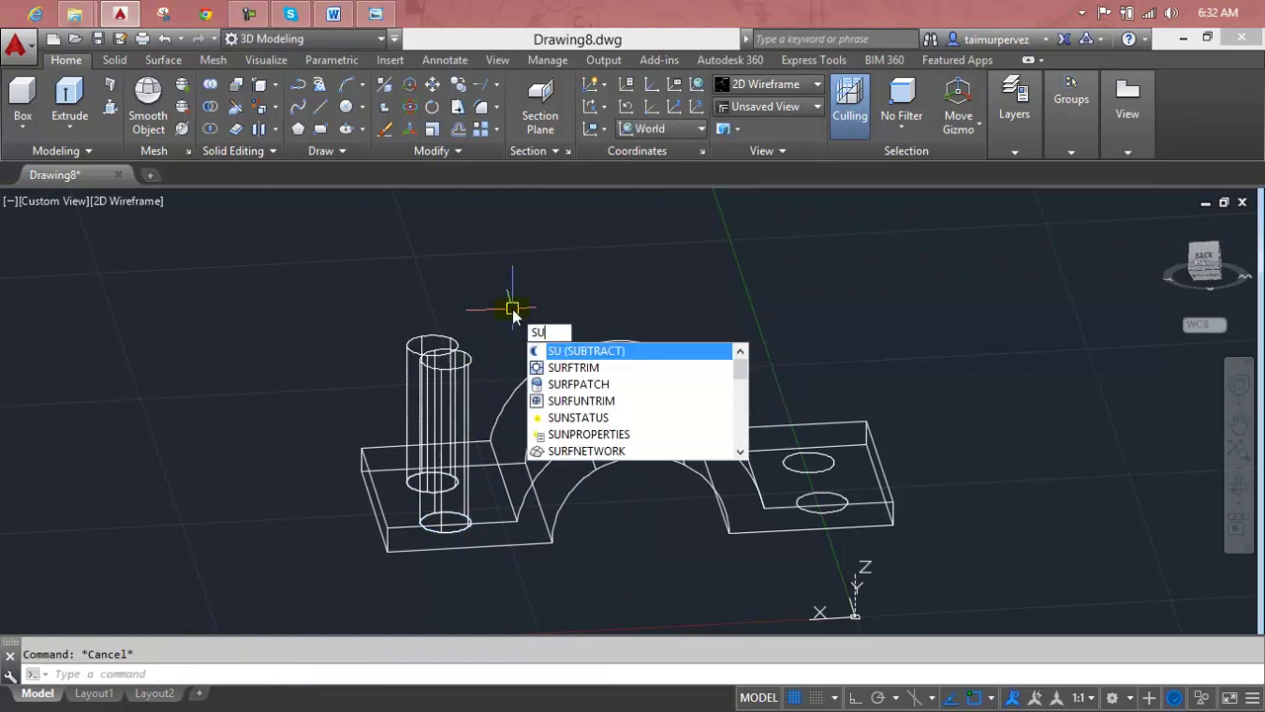
{"action": "key", "text": "Return"}
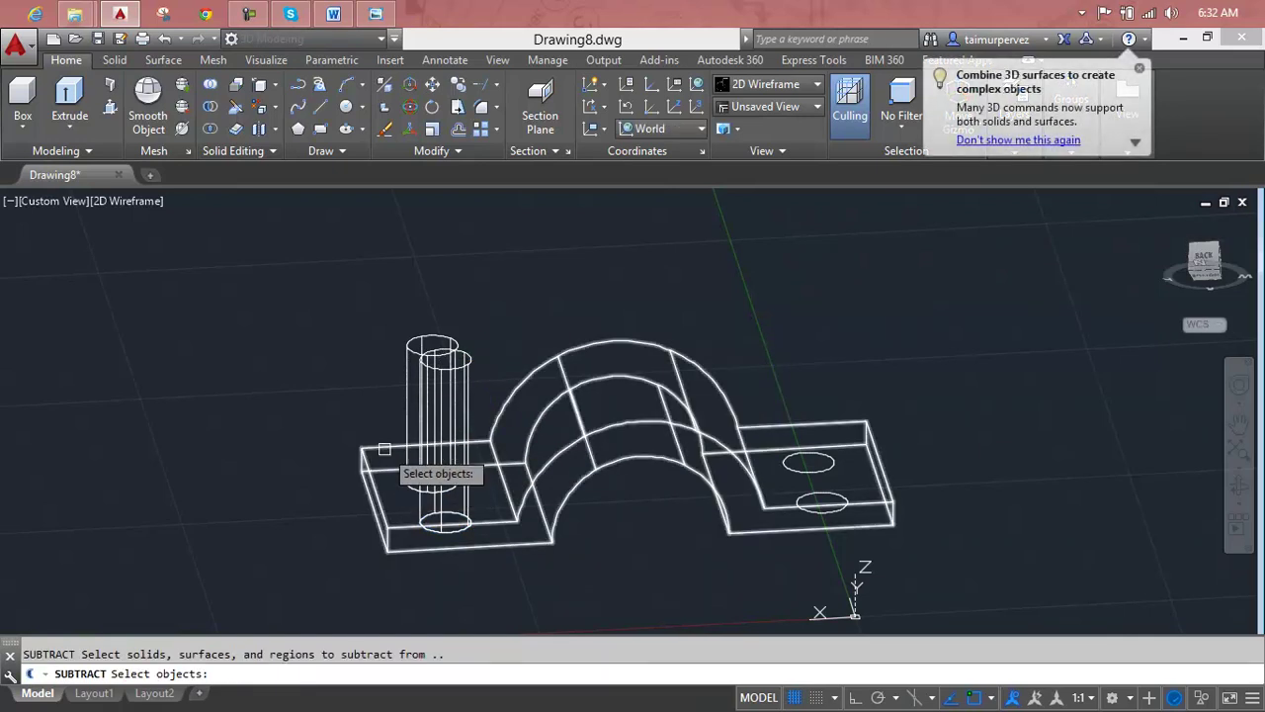
{"action": "left_click", "coordinate": [384, 450]}
{"action": "key", "text": "Return"}
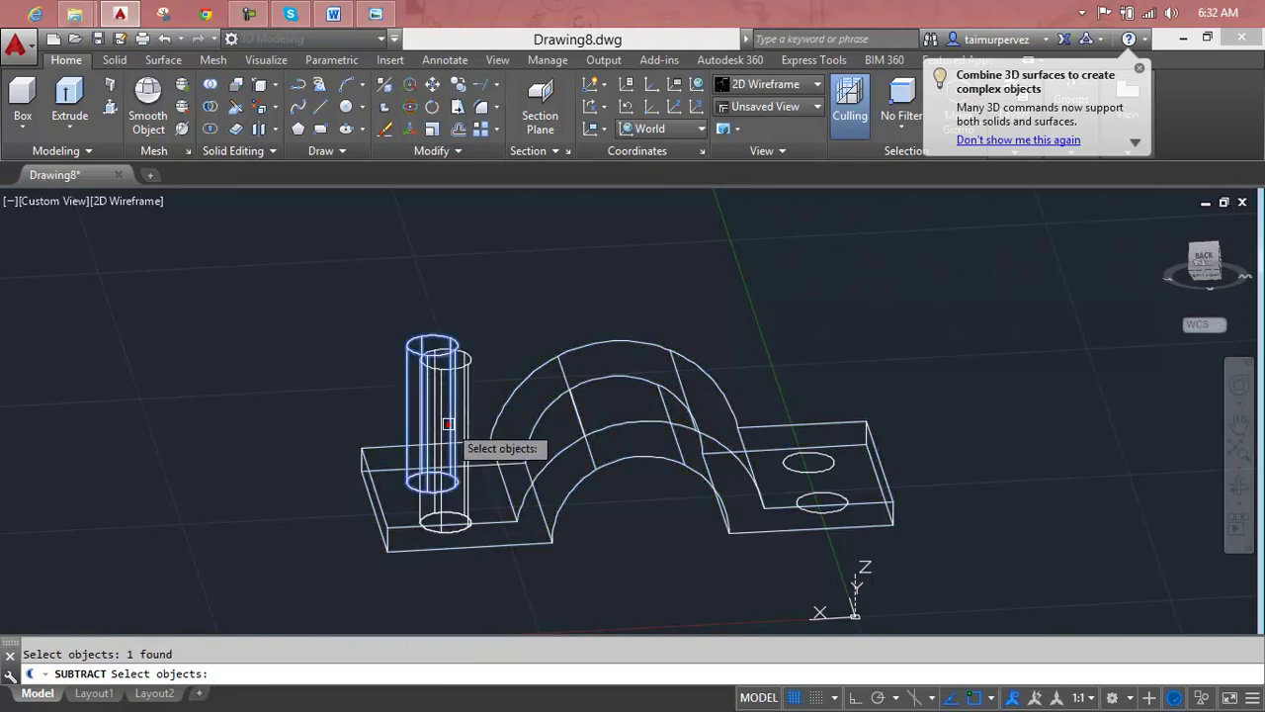
{"action": "key", "text": "Return"}
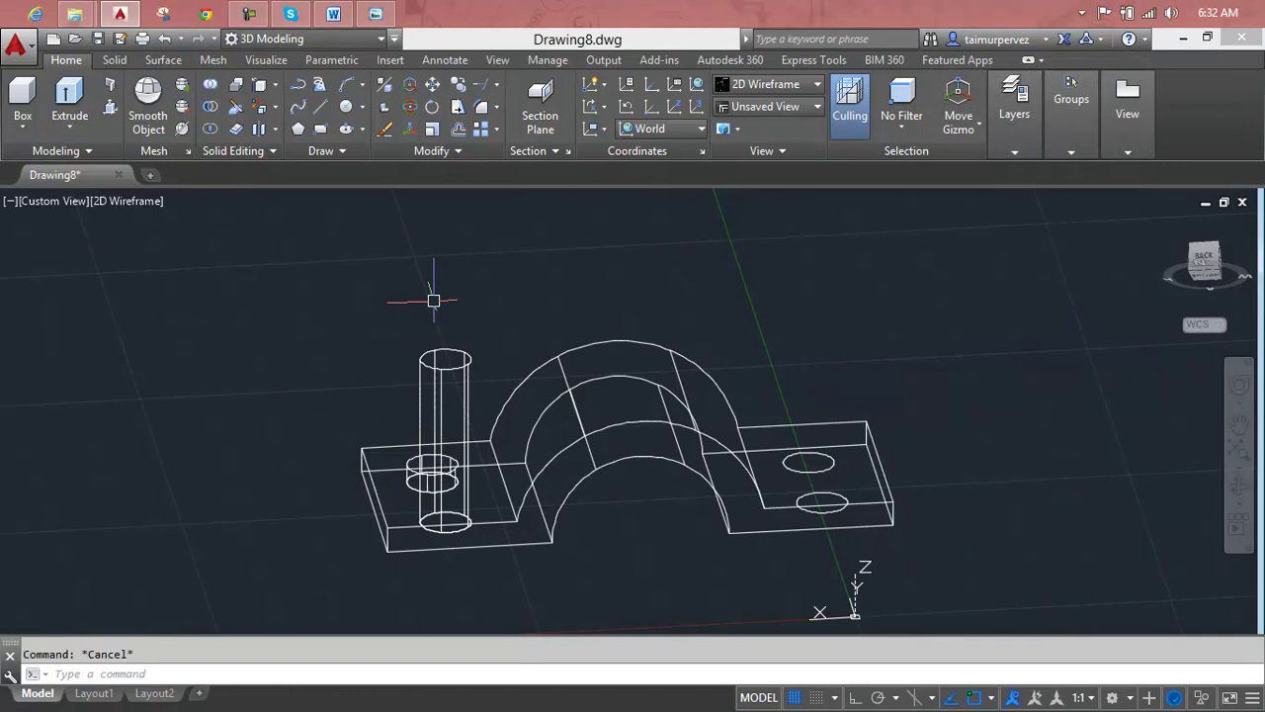
Subtract the second cylinder from the clamp body, then pan toward the right flange
{"action": "type", "text": "Su"}
{"action": "key", "text": "Return"}
{"action": "left_click", "coordinate": [381, 497]}
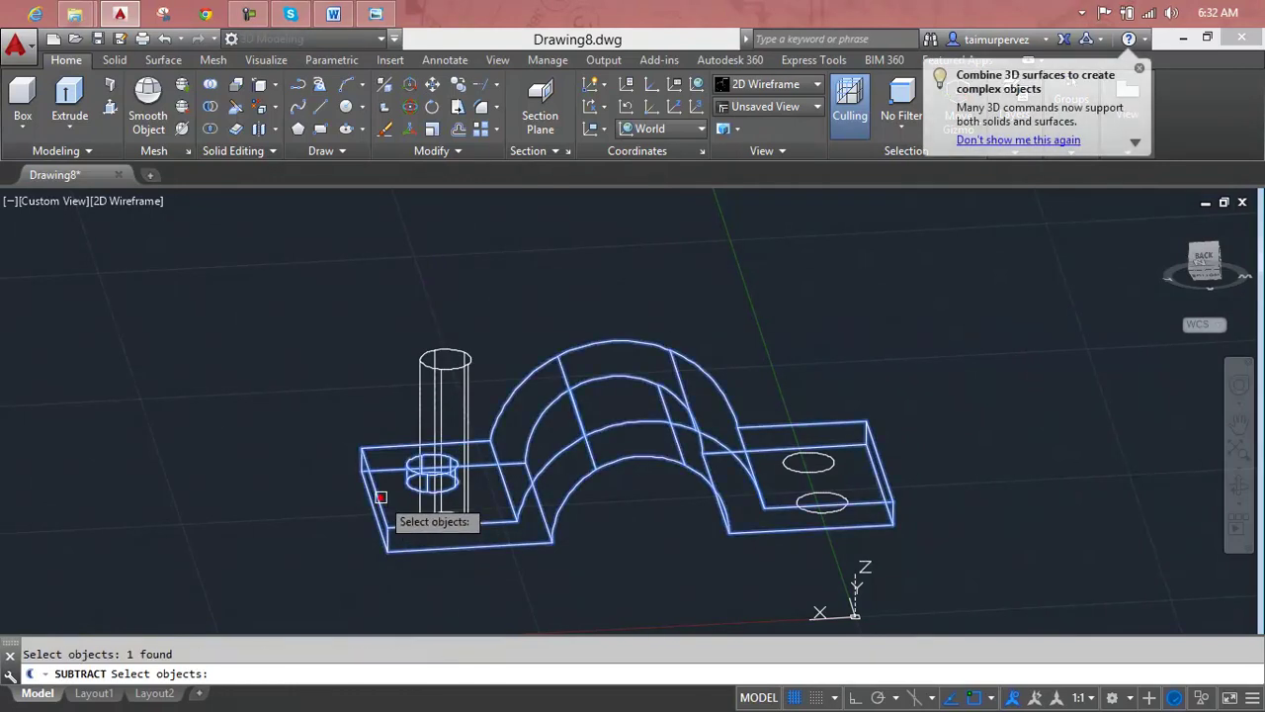
{"action": "key", "text": "Return"}
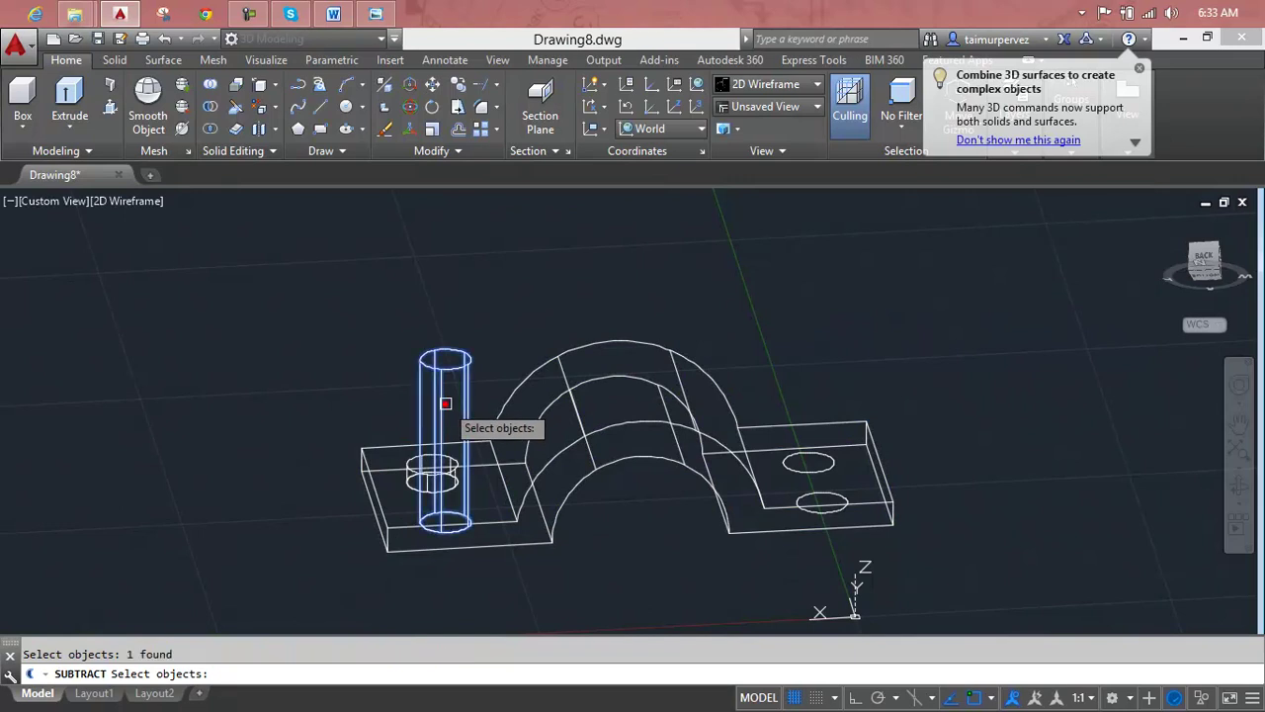
{"action": "key", "text": "Return"}
{"action": "middle_click_drag", "start_coordinate": [909, 470], "coordinate": [736, 427]}
{"action": "key", "text": "Escape"}
{"action": "left_click", "coordinate": [109, 109]}
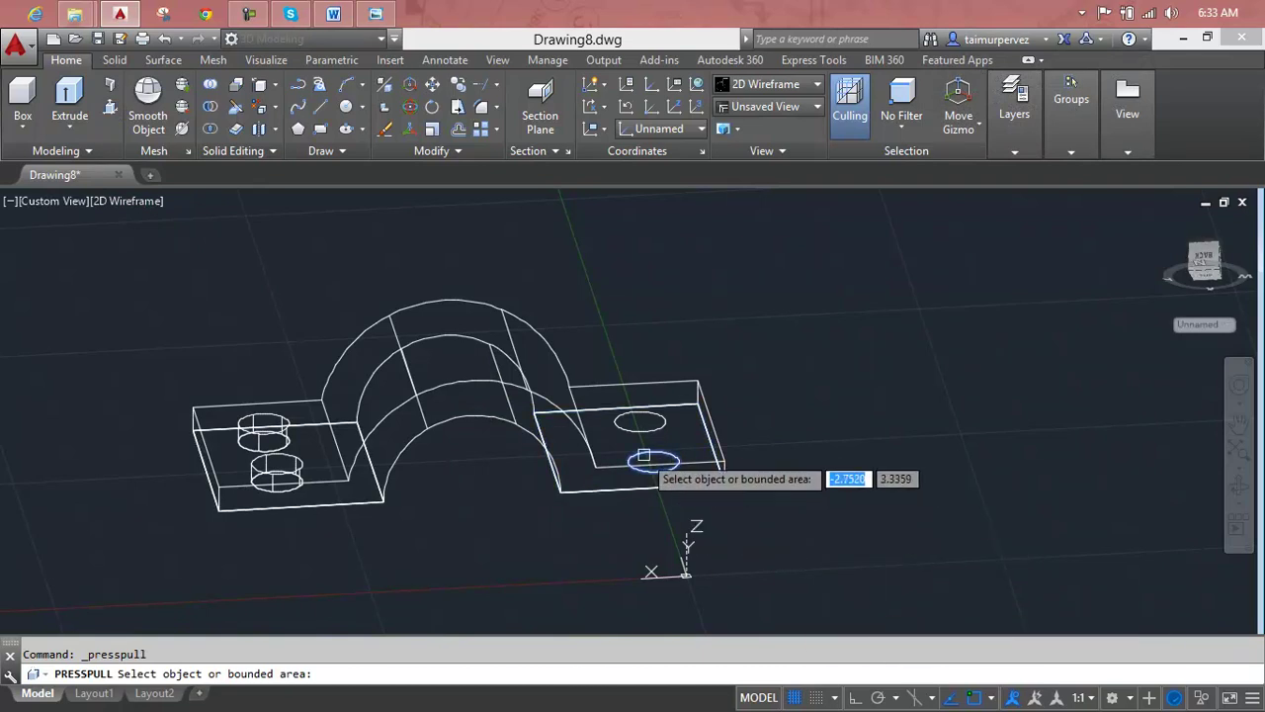
Press-pull the lower and upper right-flange circles up into cylinders
{"action": "left_click", "coordinate": [654, 468]}
{"action": "left_click", "coordinate": [731, 317]}
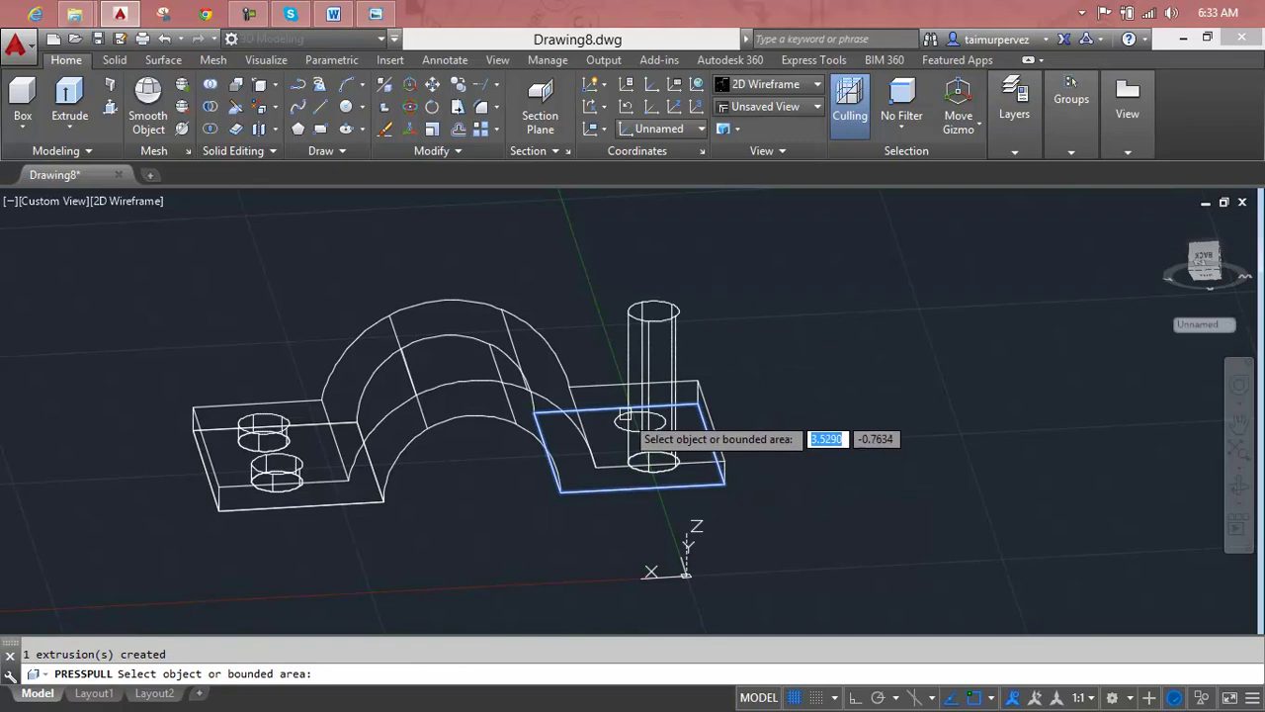
{"action": "key", "text": "Escape"}
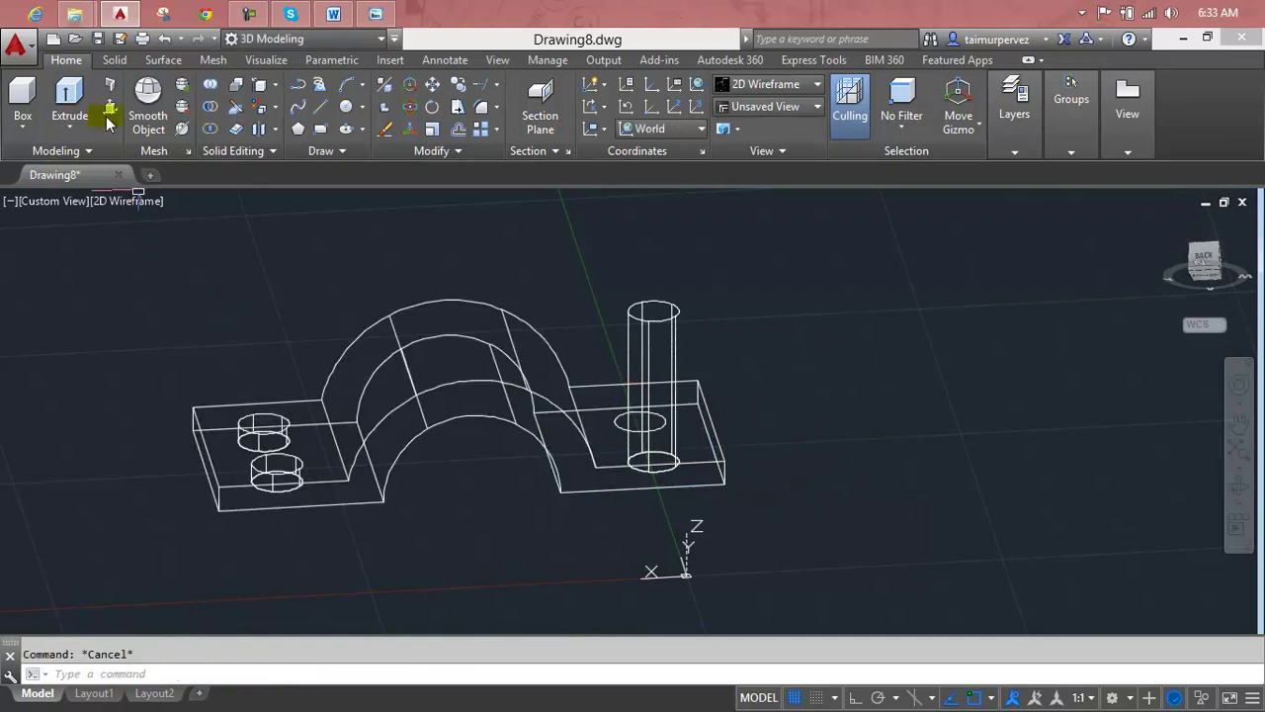
{"action": "key", "text": "Return"}
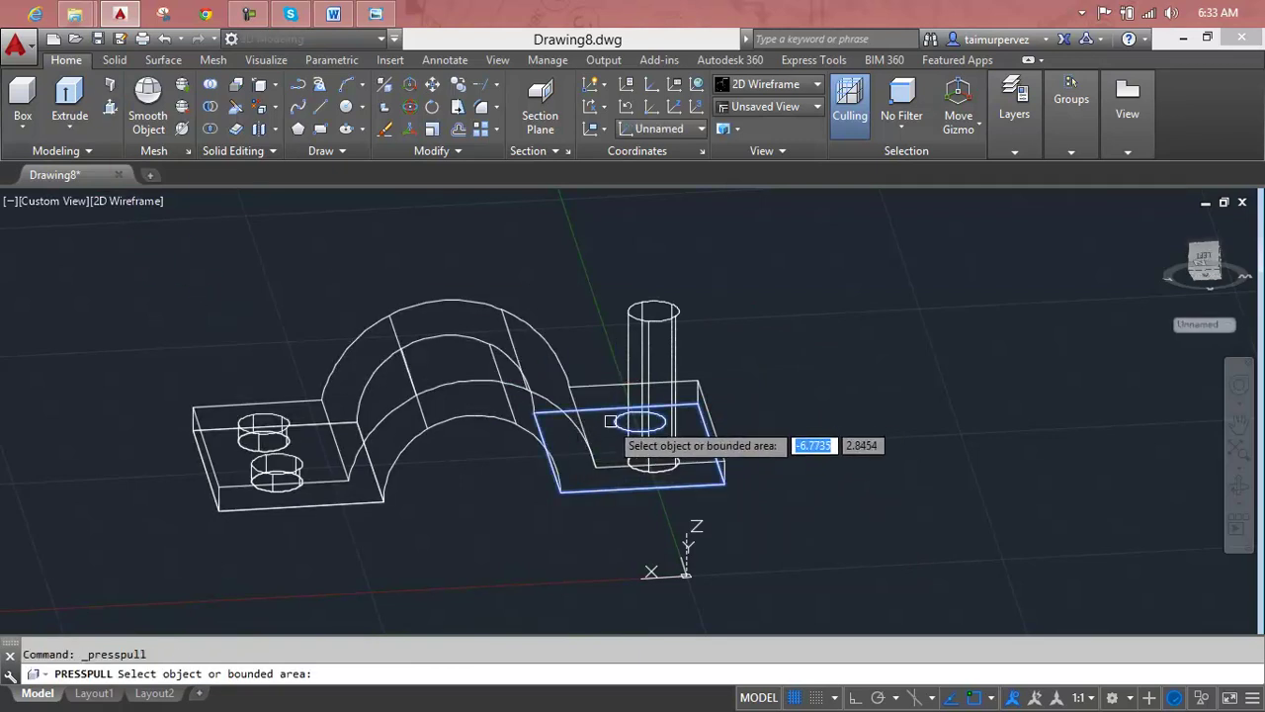
{"action": "left_click", "coordinate": [610, 422]}
{"action": "left_click", "coordinate": [606, 264]}
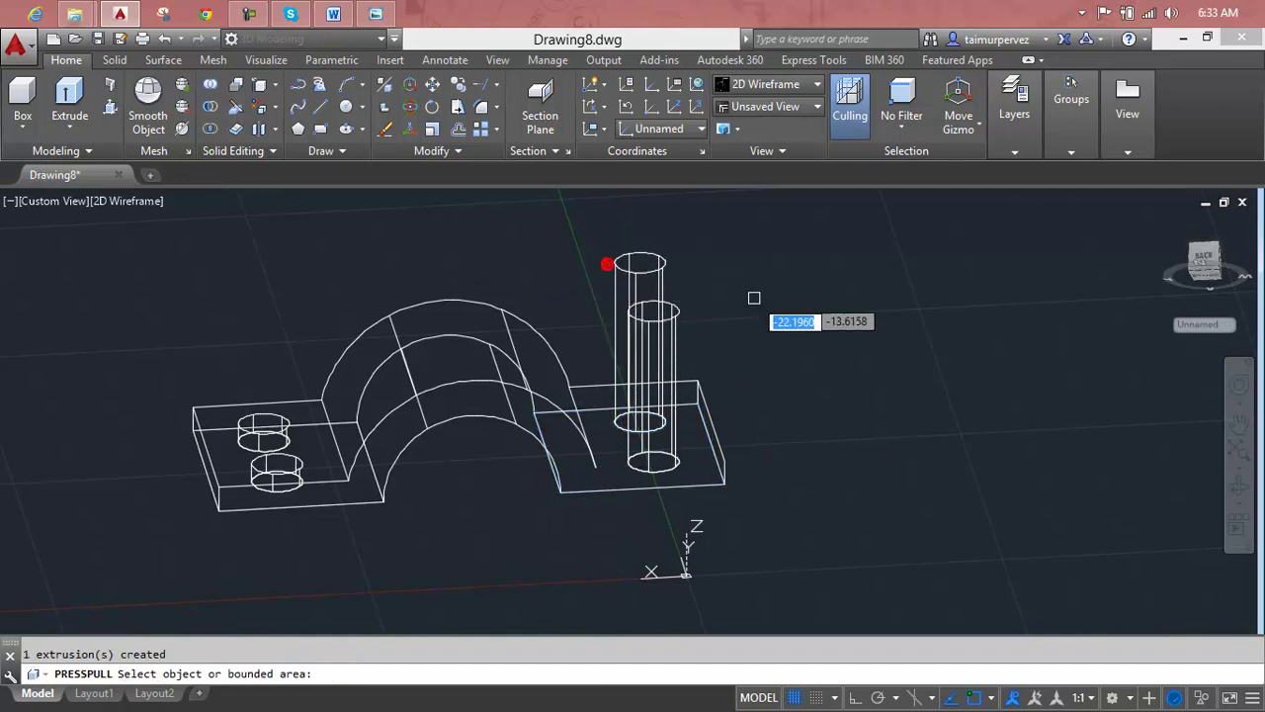
Subtract both right-flange cylinders from the clamp body
{"action": "type", "text": "su"}
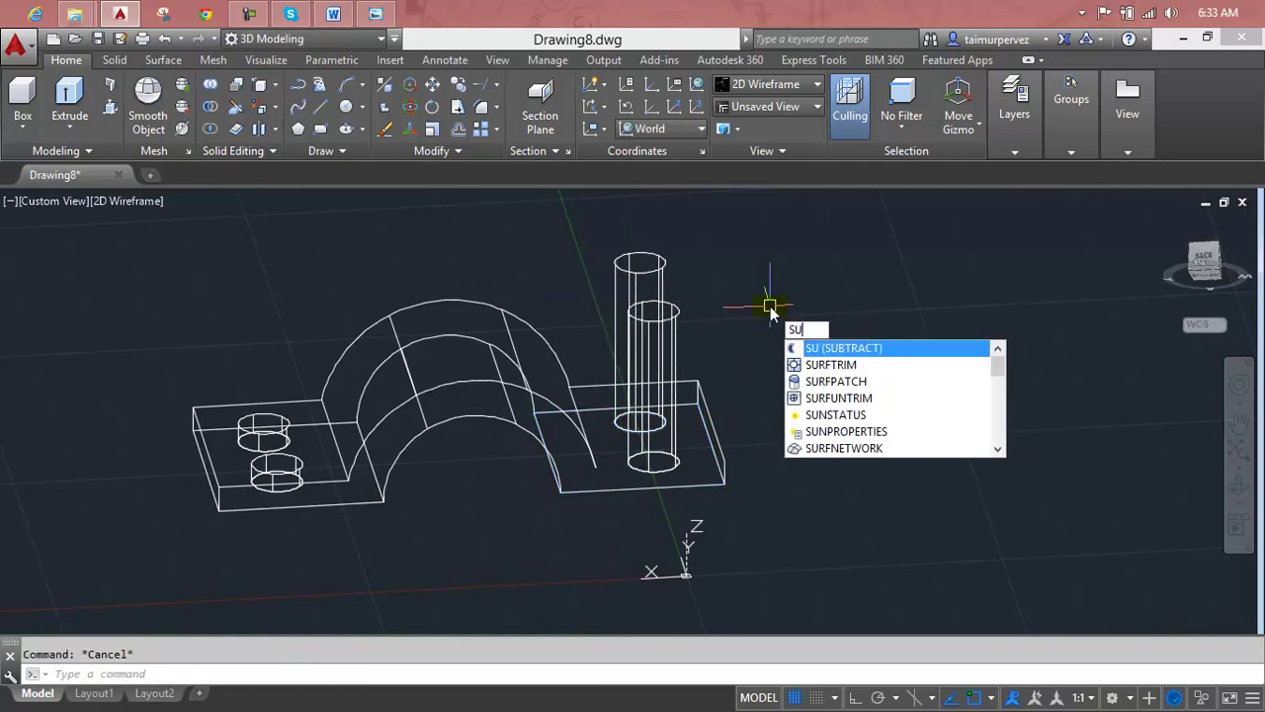
{"action": "key", "text": "Return"}
{"action": "left_click", "coordinate": [565, 416]}
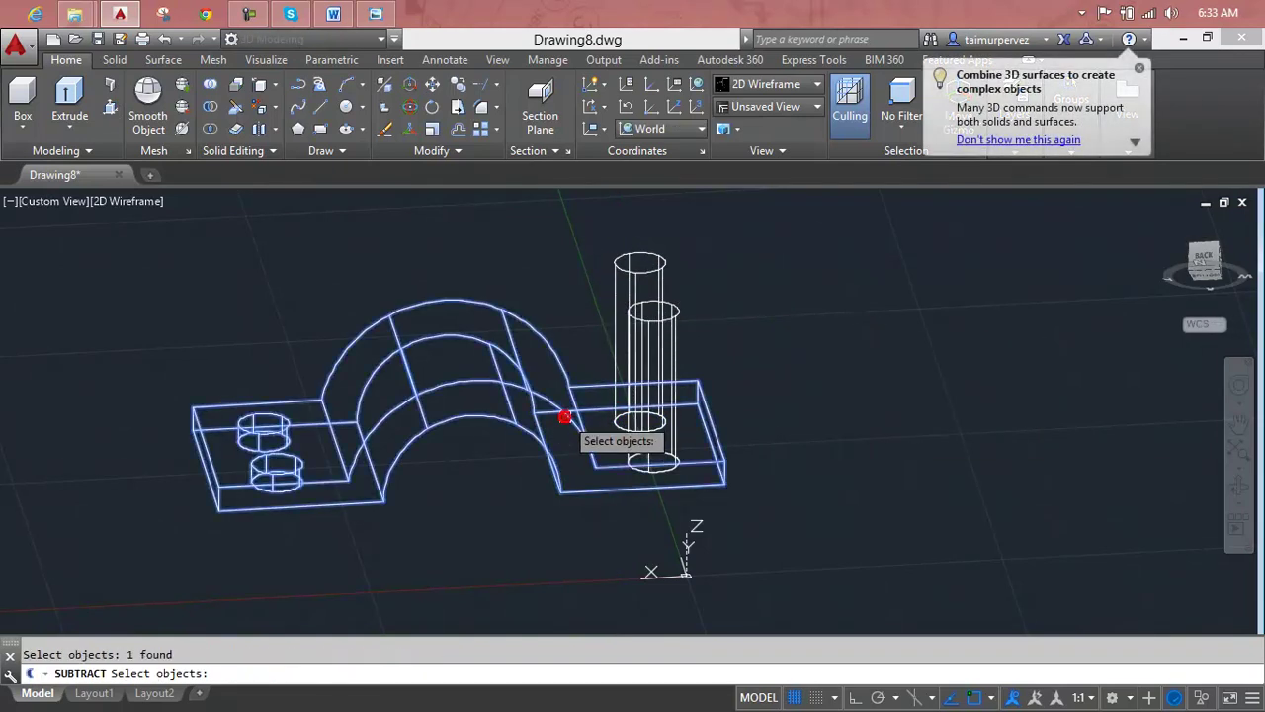
{"action": "key", "text": "Return"}
{"action": "left_click", "coordinate": [676, 346]}
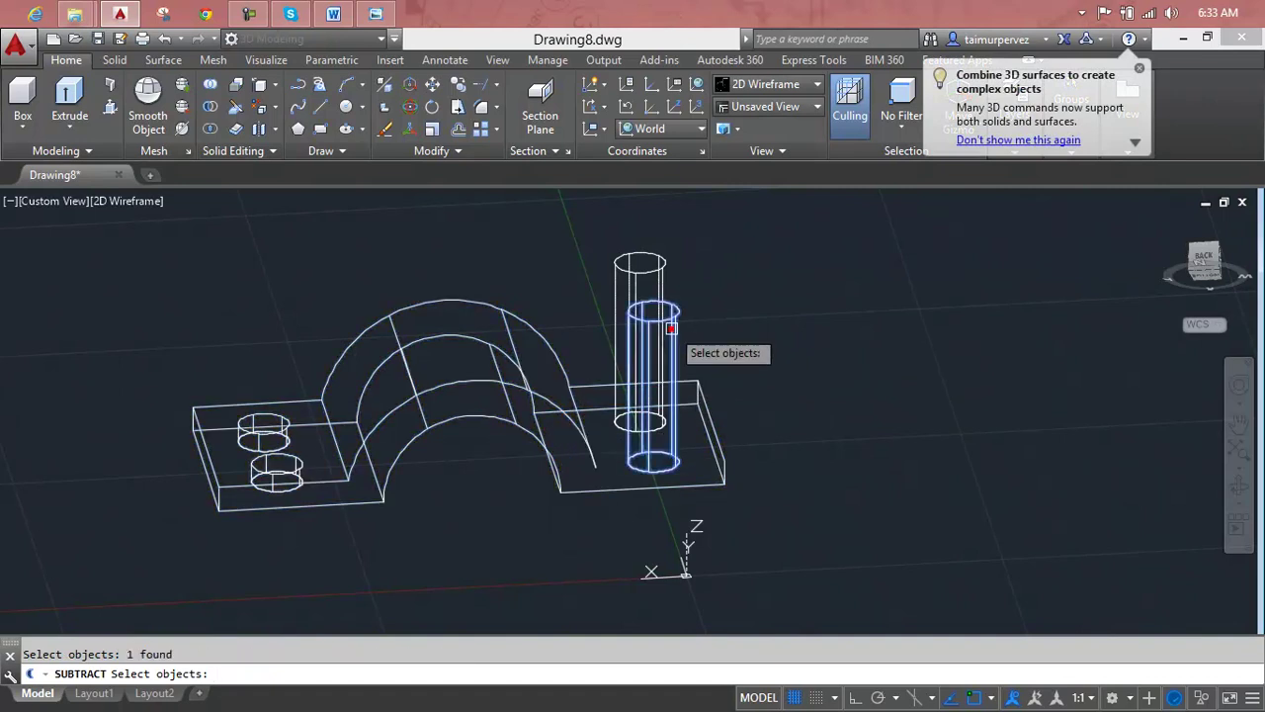
{"action": "left_click", "coordinate": [661, 270]}
{"action": "left_click", "coordinate": [667, 272]}
{"action": "key", "text": "Return"}
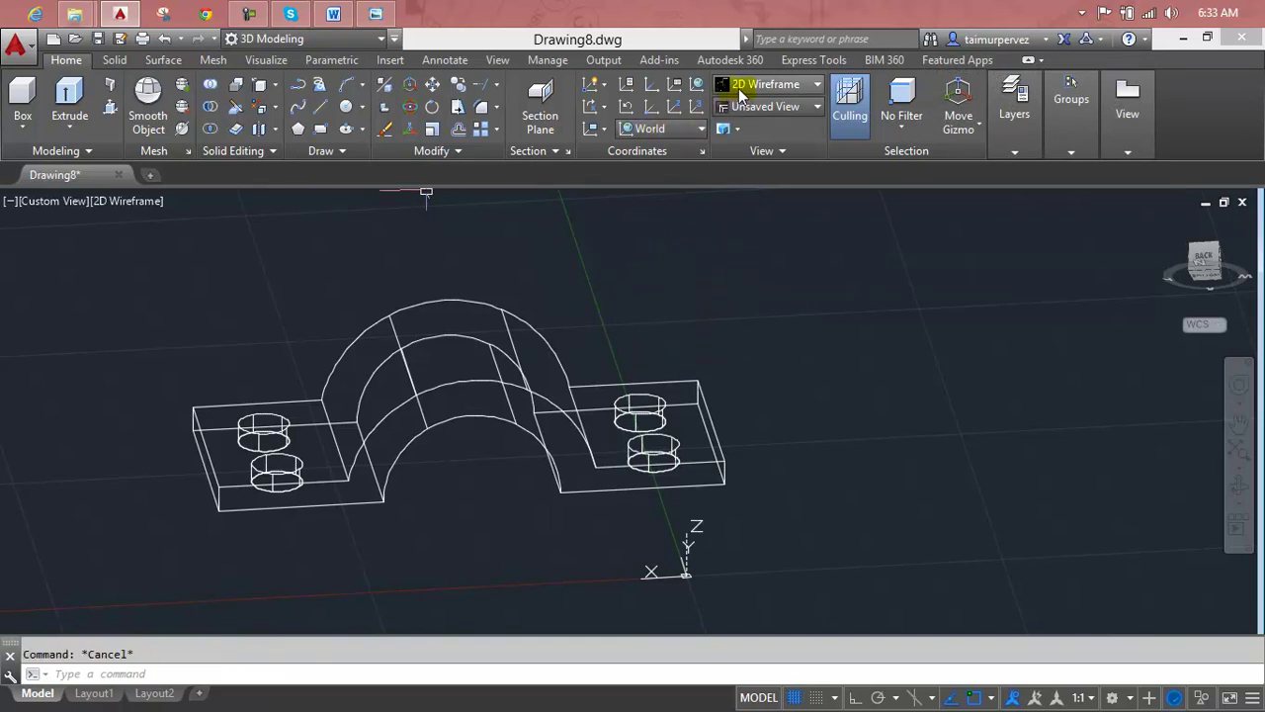
Switch to the Realistic visual style and orbit so the top and bolt holes show
{"action": "left_click", "coordinate": [769, 87]}
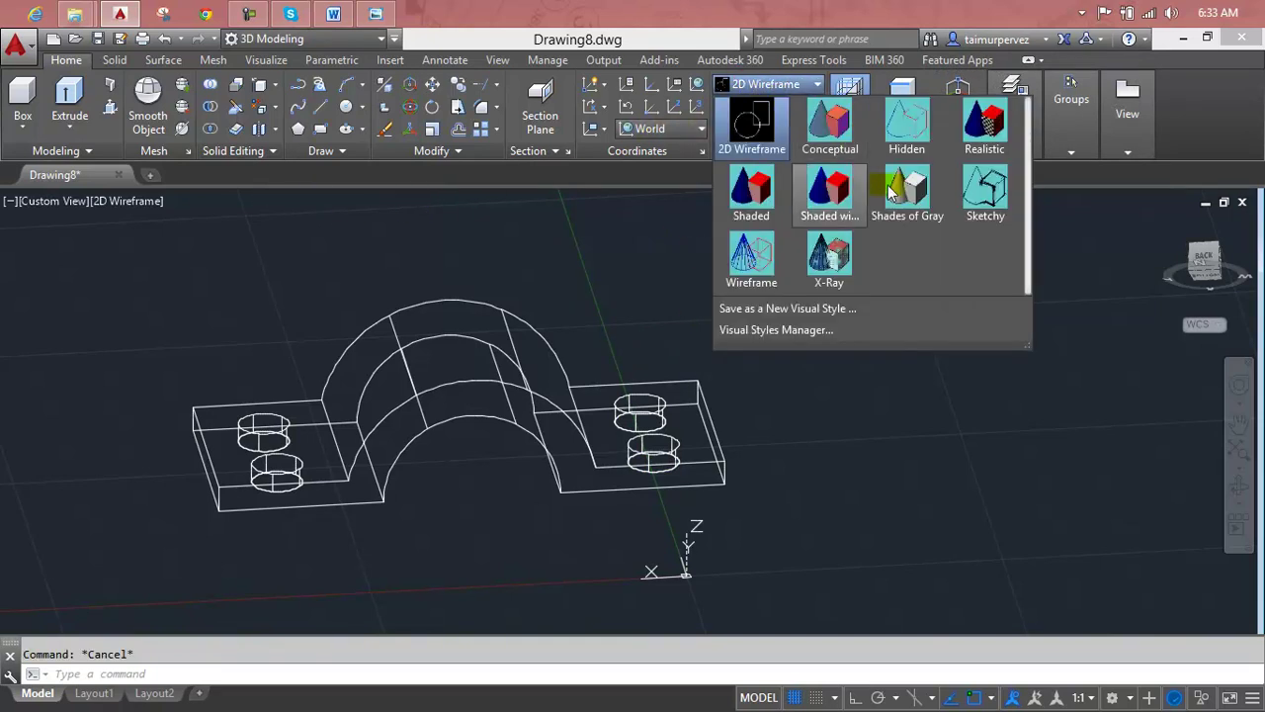
{"action": "left_click", "coordinate": [967, 153]}
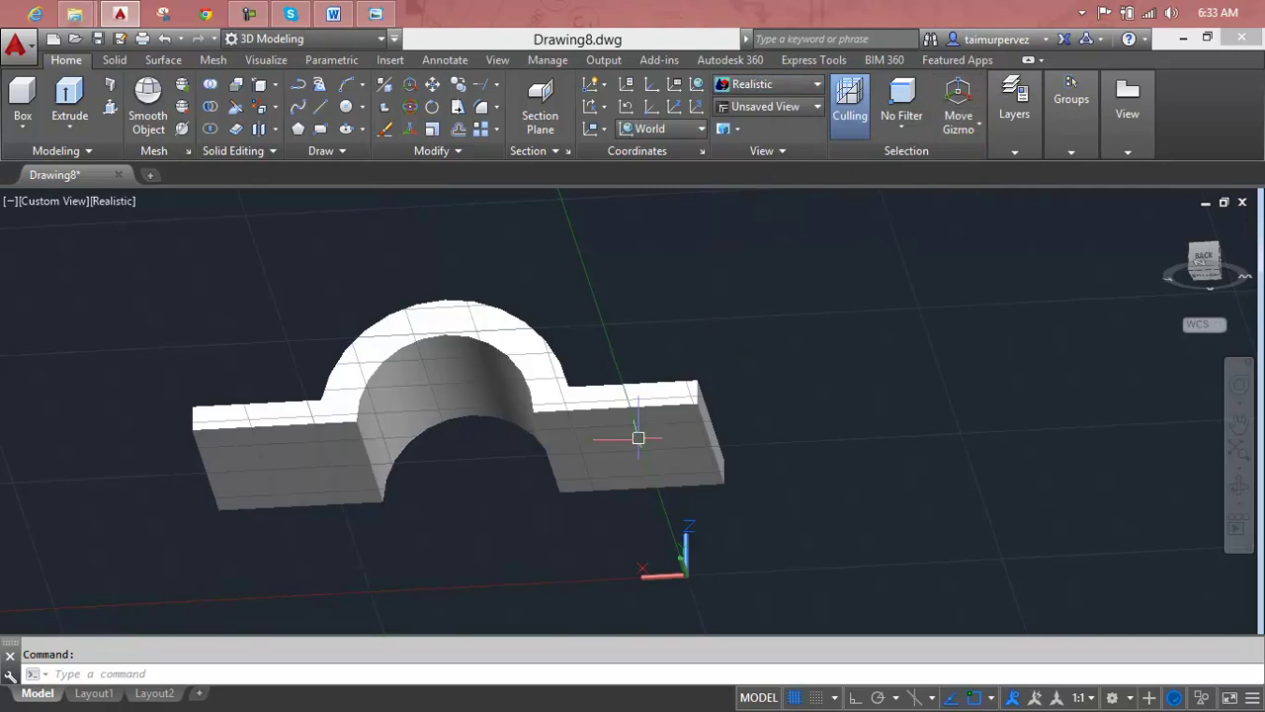
{"action": "middle_click_drag", "start_coordinate": [628, 513], "coordinate": [584, 692], "text": "shift"}
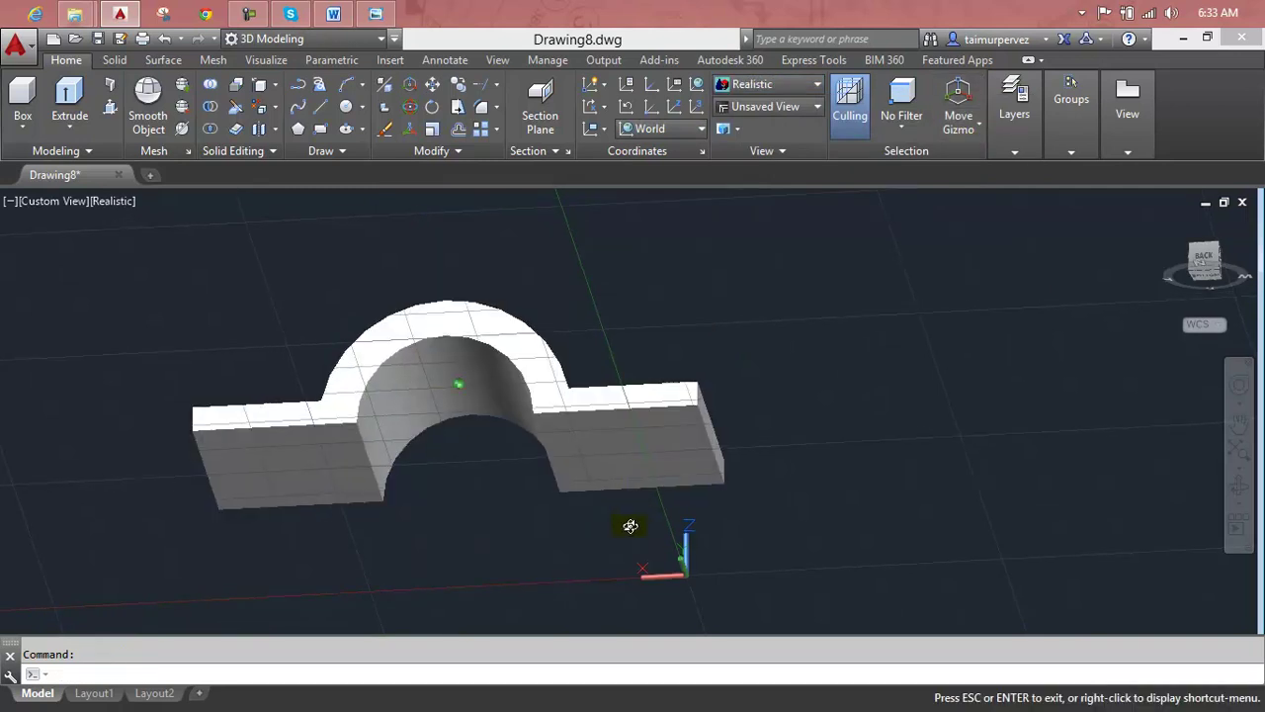
{"action": "mouse_move", "coordinate": [720, 625]}
{"action": "middle_mouse_down", "text": "shift"}
{"action": "mouse_move", "coordinate": [735, 545]}
{"action": "mouse_move", "coordinate": [673, 661]}
{"action": "middle_mouse_up", "text": "shift"}
{"action": "mouse_move", "coordinate": [616, 451]}
{"action": "middle_mouse_down"}
{"action": "mouse_move", "coordinate": [590, 455]}
{"action": "mouse_move", "coordinate": [563, 511]}
{"action": "mouse_move", "coordinate": [557, 449]}
{"action": "middle_mouse_up"}
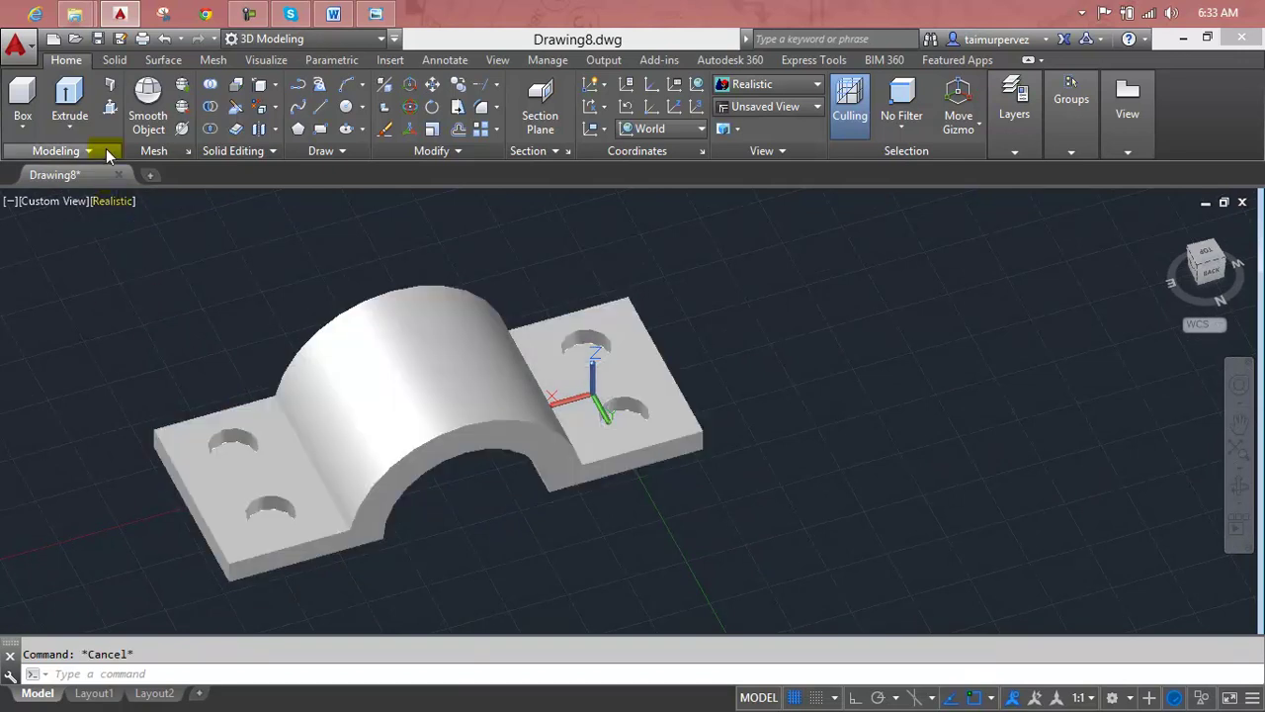
Presspull the upper-left, lower-left, lower-right and upper-right hole faces down through both flange plates
{"action": "left_click", "coordinate": [107, 109]}
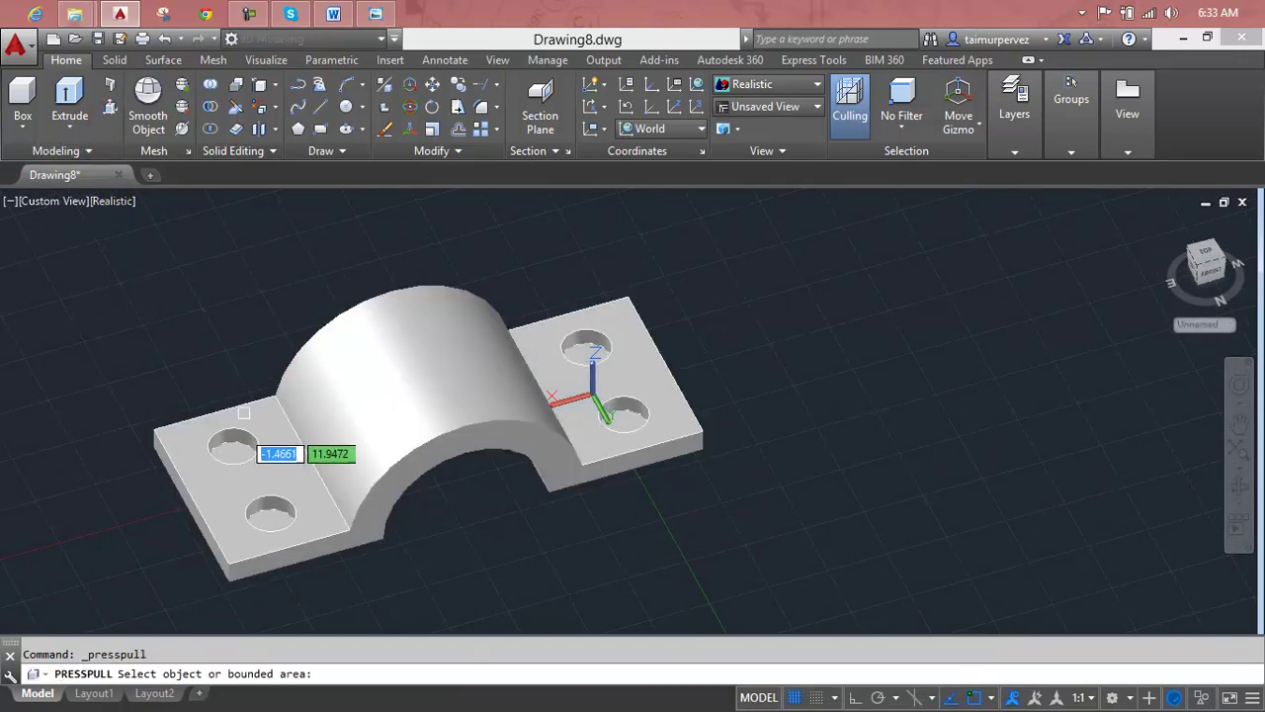
{"action": "left_click", "coordinate": [232, 445]}
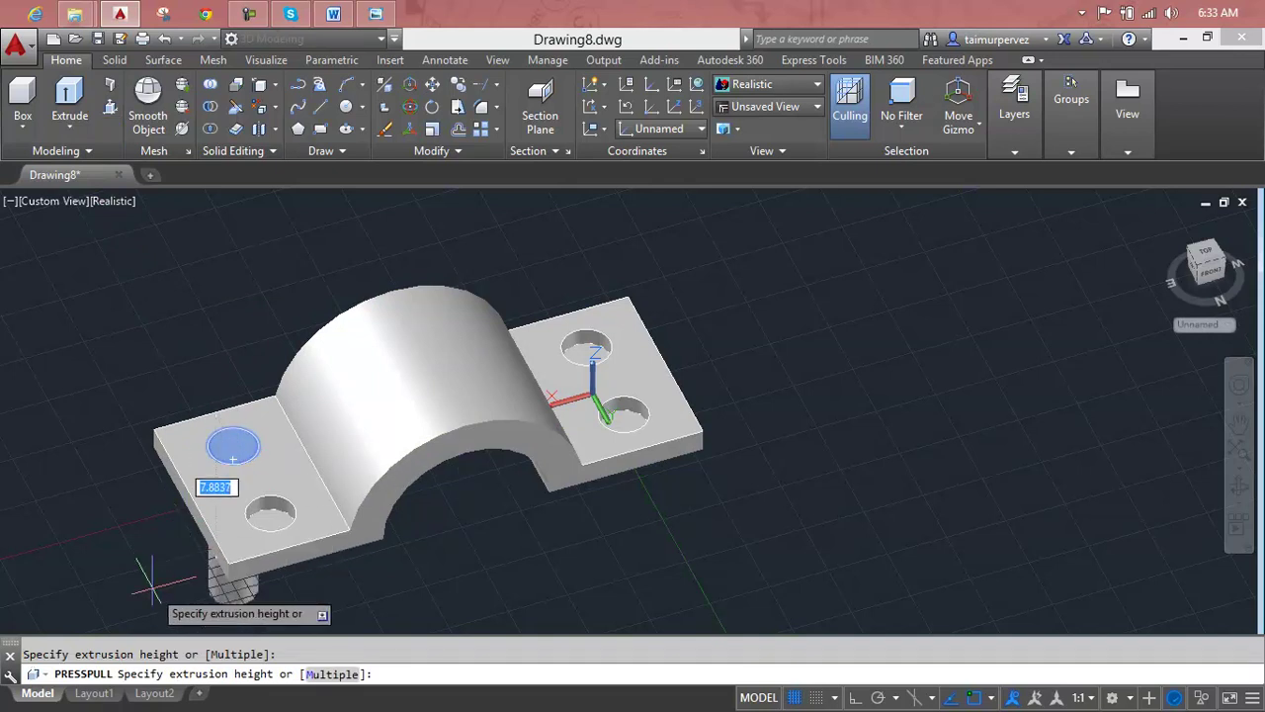
{"action": "left_click", "coordinate": [150, 585]}
{"action": "left_click", "coordinate": [283, 514]}
{"action": "left_click", "coordinate": [284, 578]}
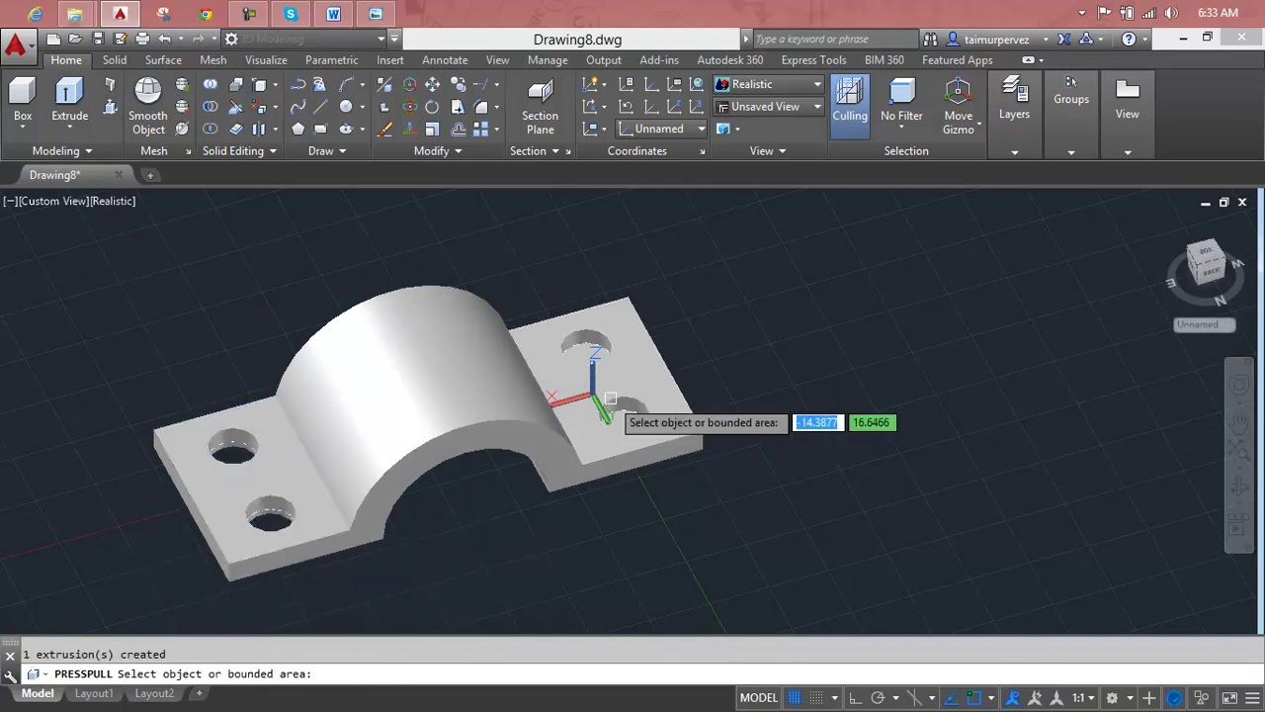
{"action": "left_click", "coordinate": [624, 420]}
{"action": "left_click", "coordinate": [638, 537]}
{"action": "left_click", "coordinate": [578, 354]}
{"action": "left_click", "coordinate": [599, 570]}
{"action": "key", "text": "Escape"}
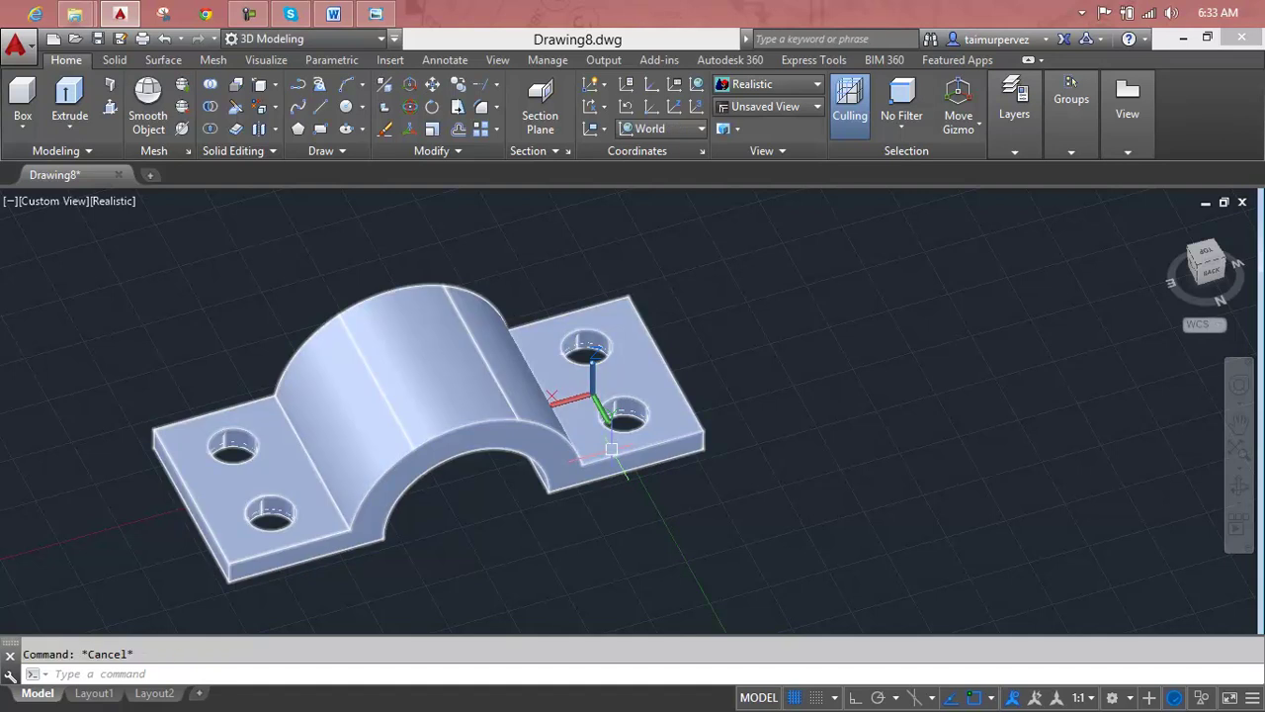
Orbit to a near top-down view showing the arched saddle and four through holes
{"action": "mouse_move", "coordinate": [583, 444]}
{"action": "middle_mouse_down", "text": "shift"}
{"action": "mouse_move", "coordinate": [426, 488]}
{"action": "mouse_move", "coordinate": [445, 384]}
{"action": "mouse_move", "coordinate": [576, 386]}
{"action": "mouse_move", "coordinate": [579, 455]}
{"action": "mouse_move", "coordinate": [435, 484]}
{"action": "mouse_move", "coordinate": [350, 421]}
{"action": "mouse_move", "coordinate": [223, 457]}
{"action": "mouse_move", "coordinate": [181, 495]}
{"action": "mouse_move", "coordinate": [192, 480]}
{"action": "mouse_move", "coordinate": [418, 472]}
{"action": "mouse_move", "coordinate": [562, 405]}
{"action": "mouse_move", "coordinate": [565, 527]}
{"action": "mouse_move", "coordinate": [554, 418]}
{"action": "mouse_move", "coordinate": [541, 471]}
{"action": "middle_mouse_up", "text": "shift"}
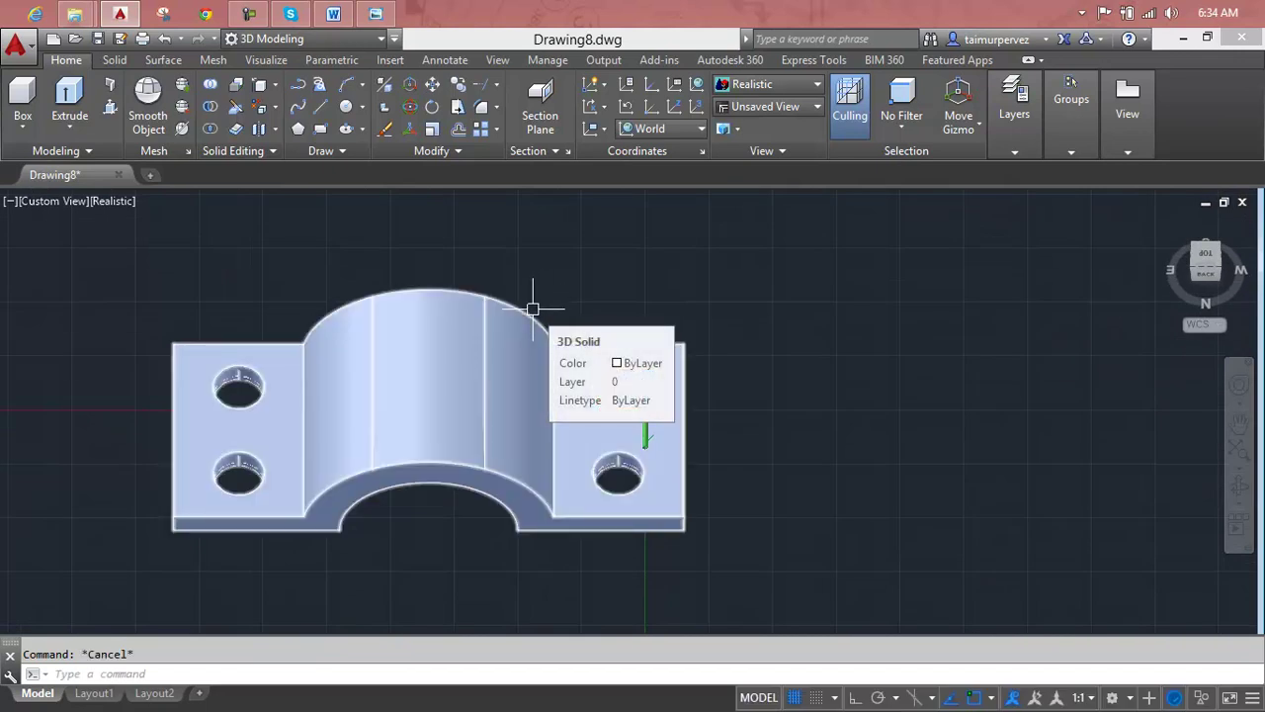
{"action": "middle_click_drag", "start_coordinate": [557, 455], "coordinate": [558, 456], "text": "shift"}
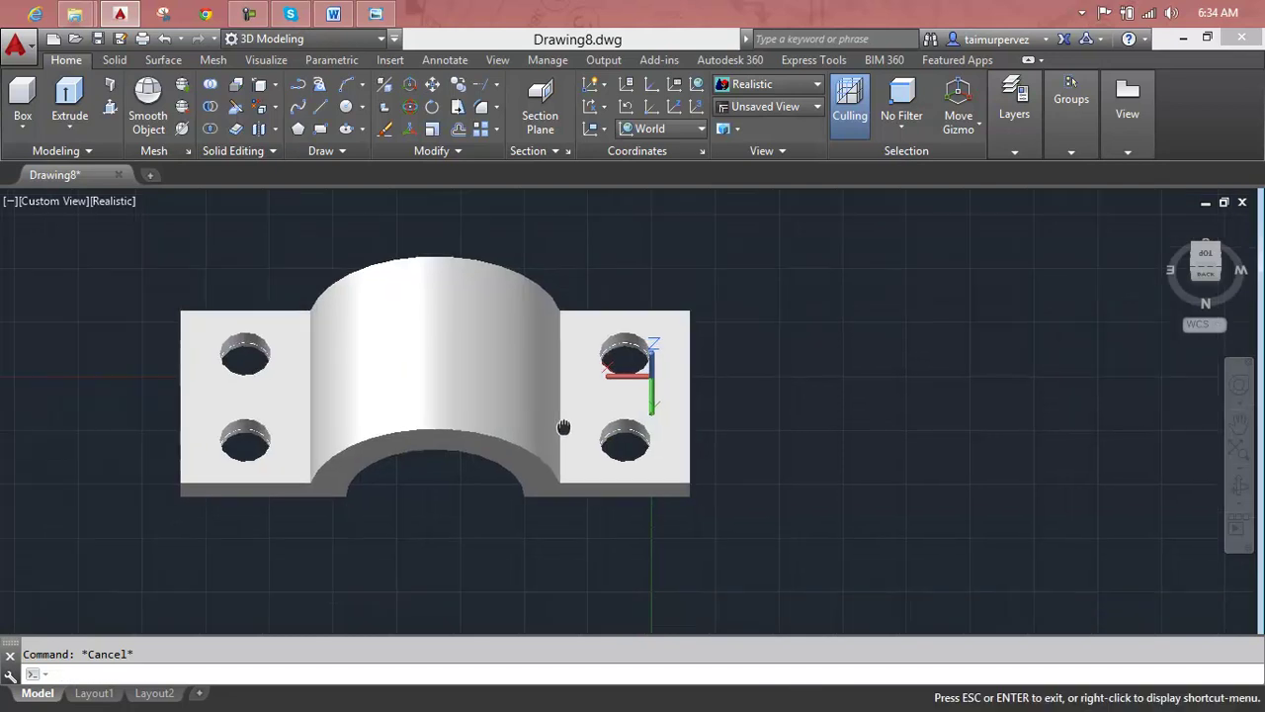
{"action": "middle_click_drag", "start_coordinate": [593, 395], "coordinate": [599, 447], "text": "shift"}
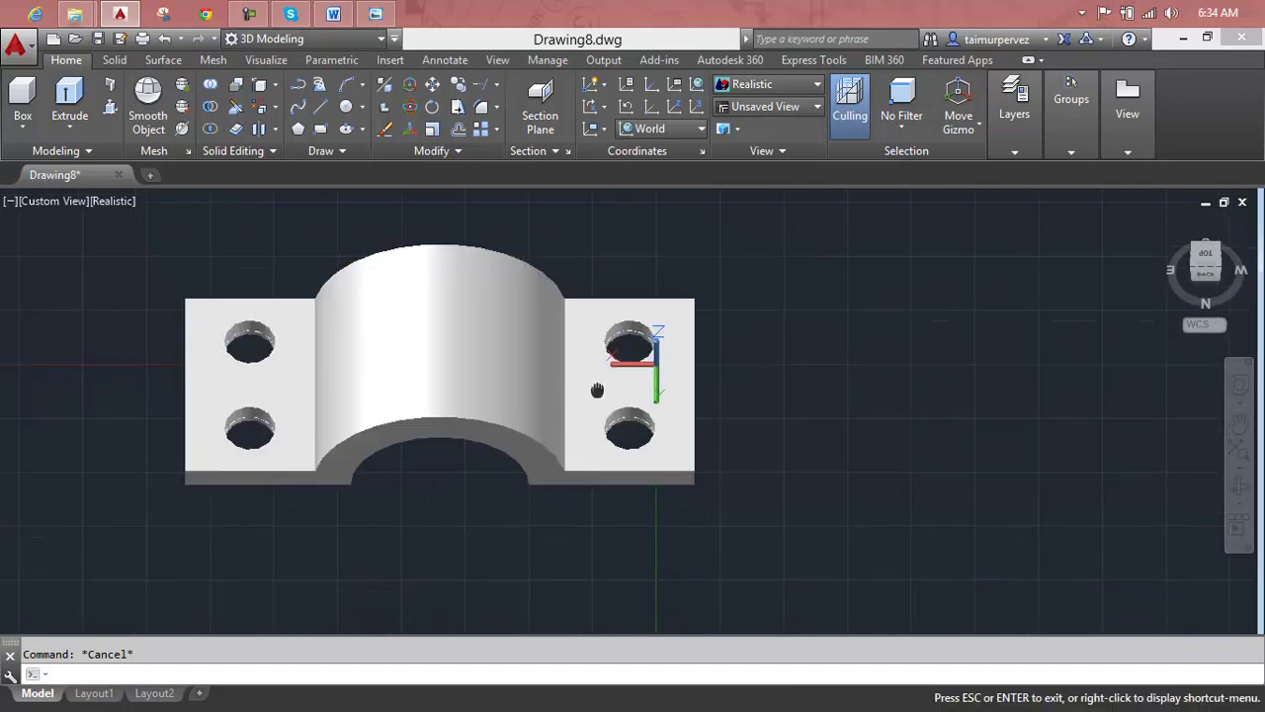